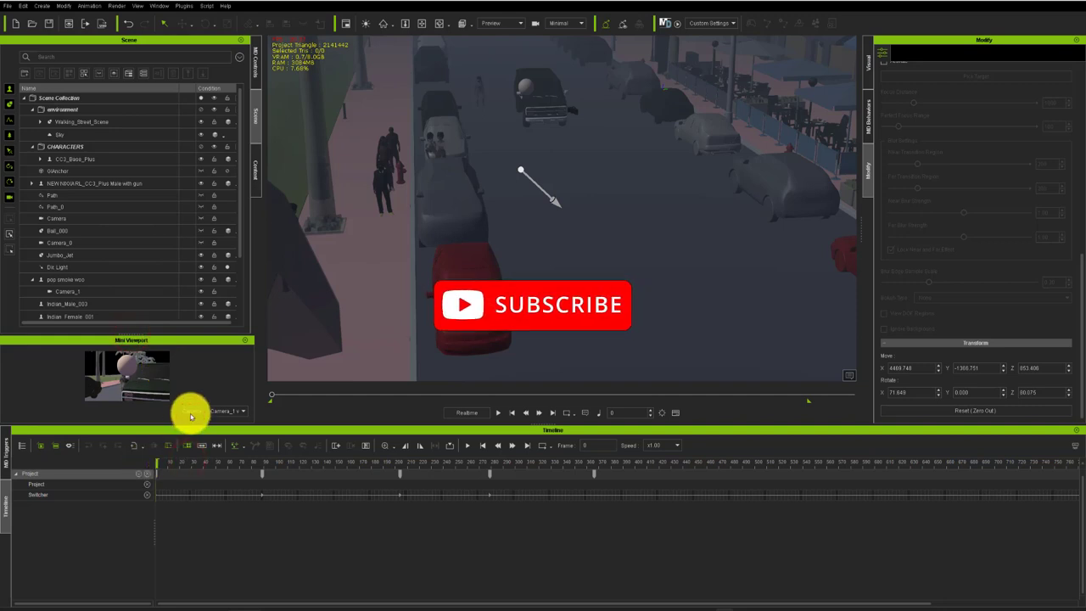
pyautogui.click(186, 462)
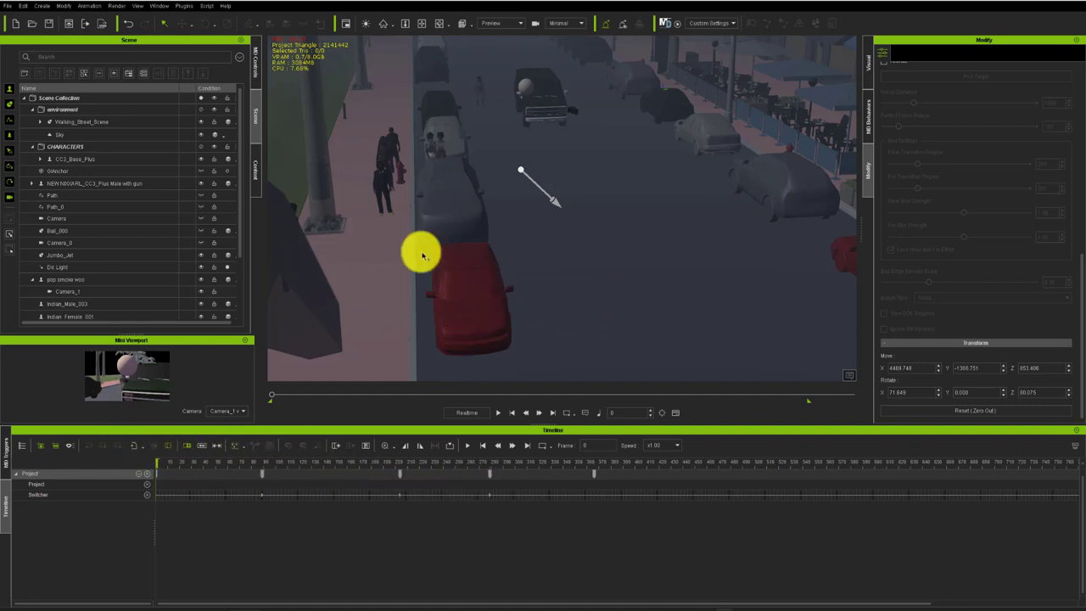
pyautogui.click(693, 166)
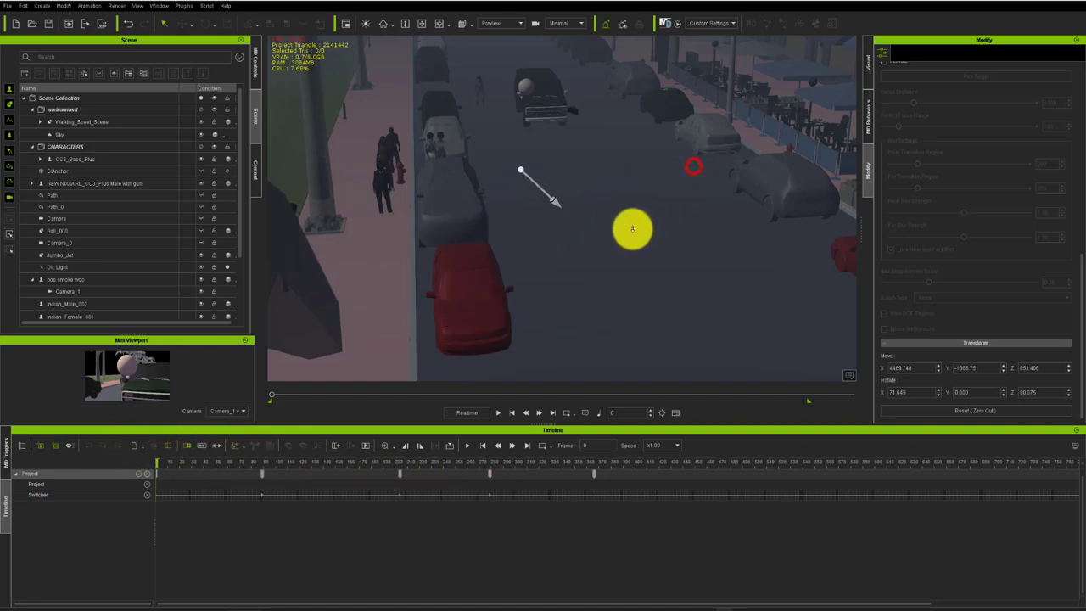
pyautogui.click(565, 271)
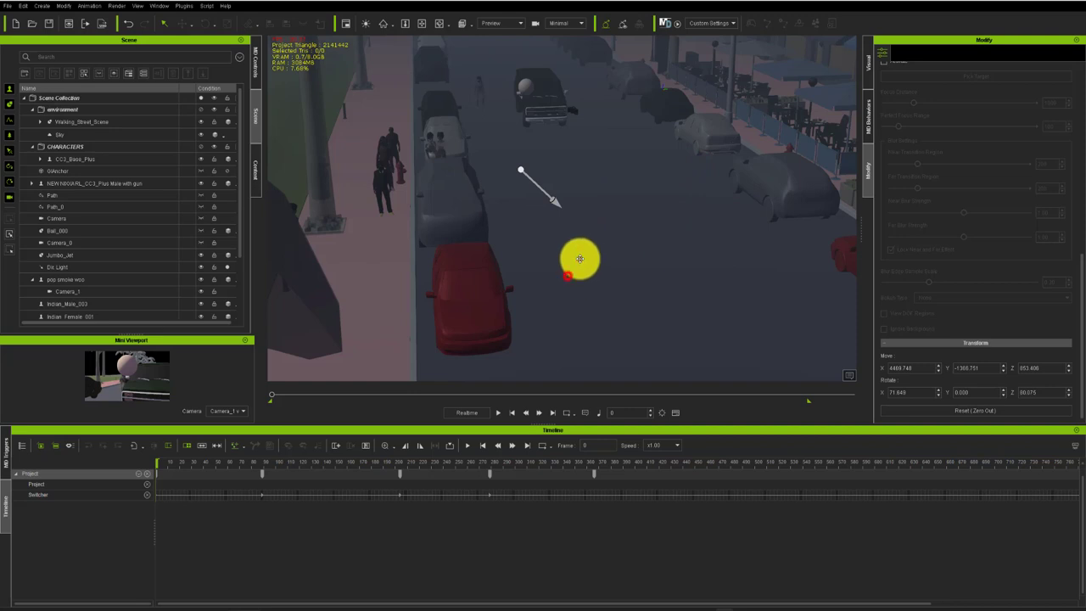
pyautogui.click(598, 238)
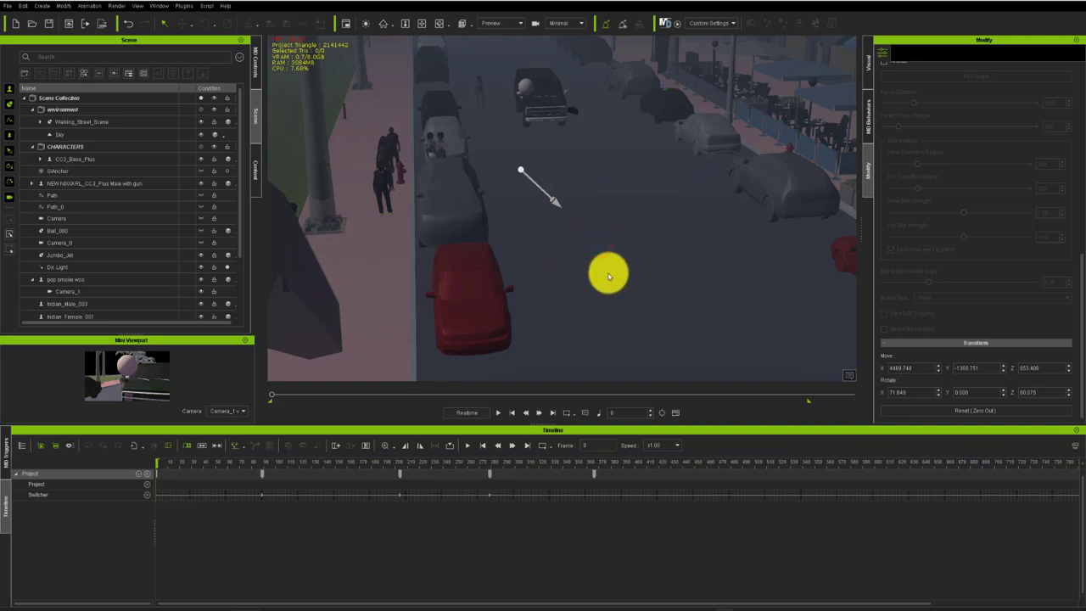
pyautogui.click(254, 170)
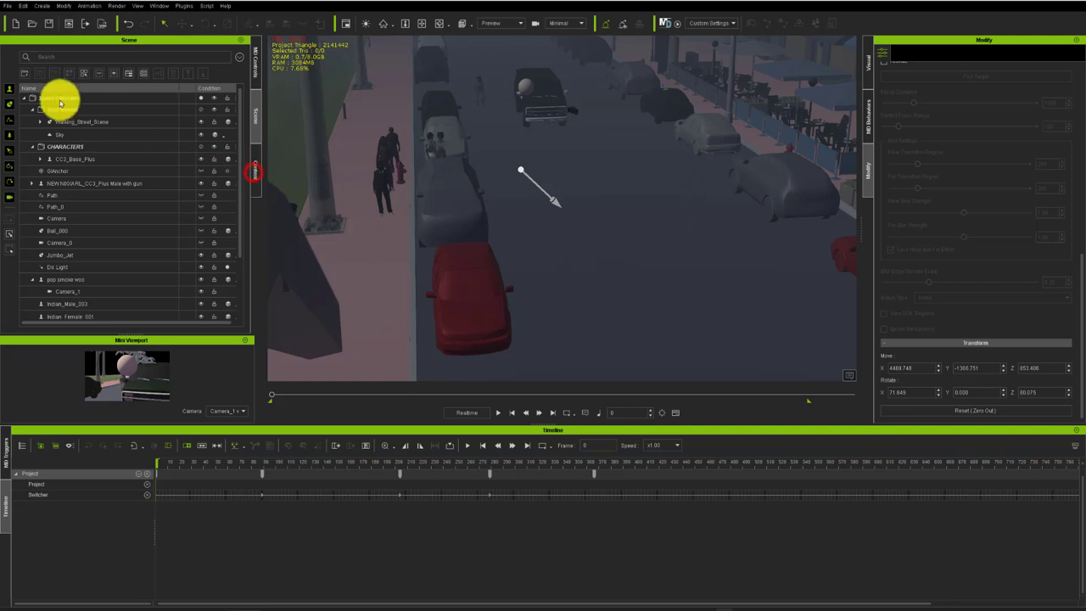
pyautogui.click(58, 98)
pyautogui.click(151, 102)
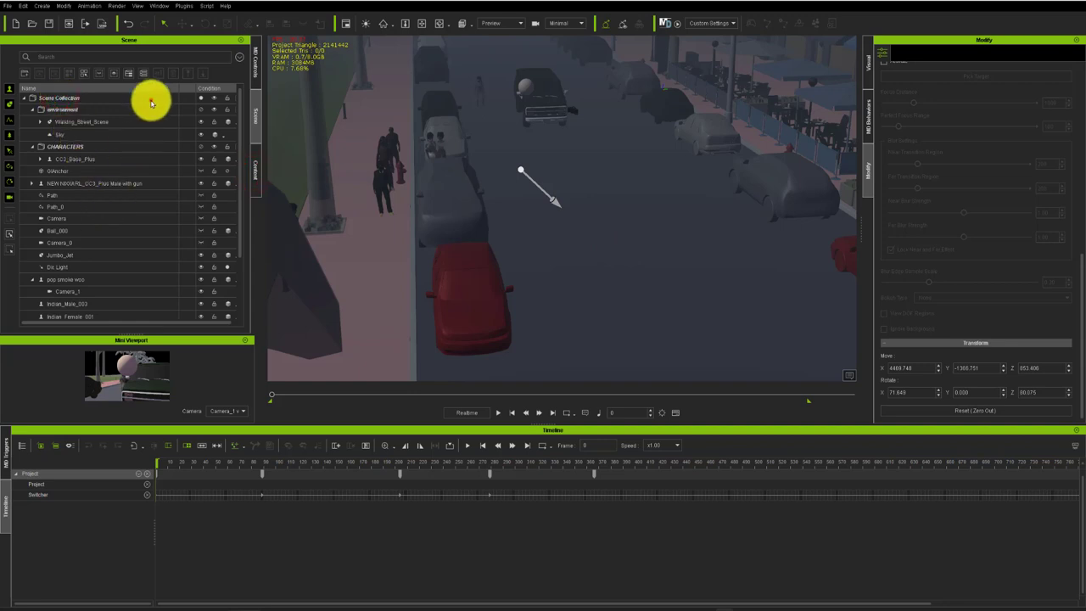
pyautogui.click(48, 57)
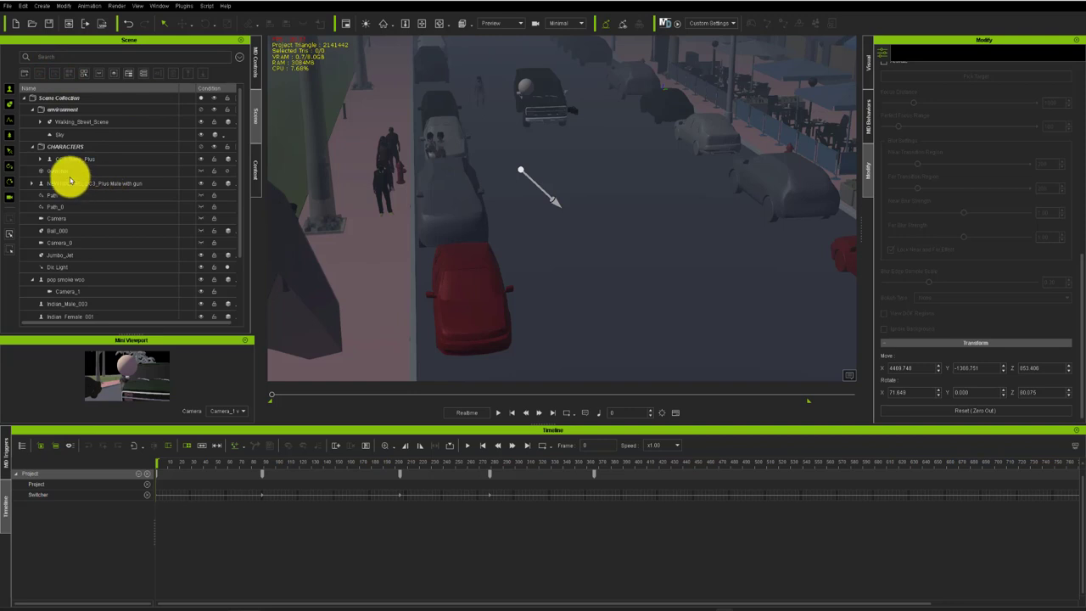
pyautogui.click(9, 84)
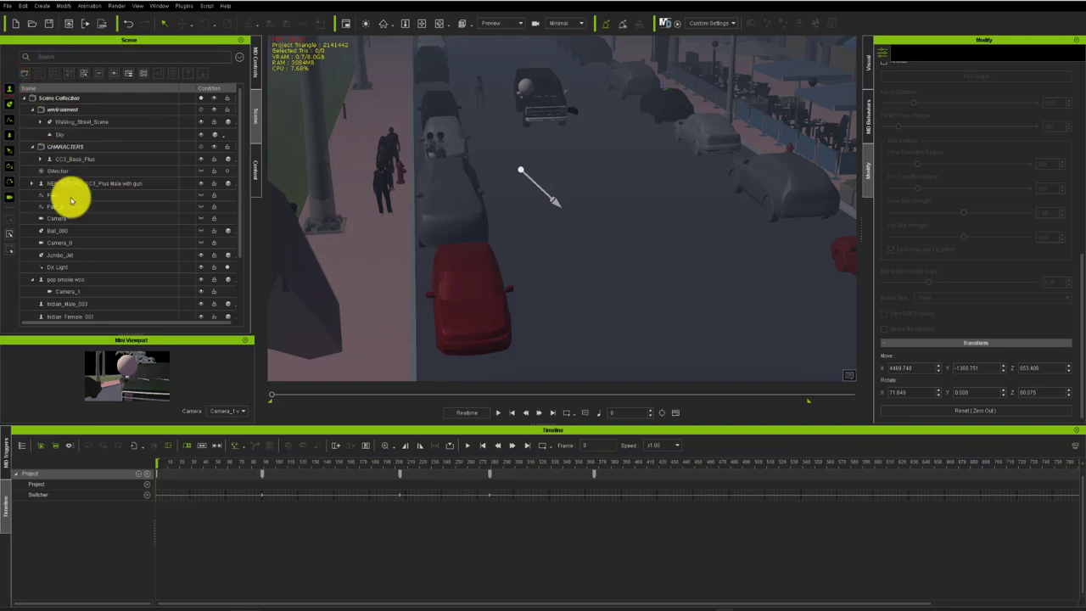
pyautogui.click(73, 125)
pyautogui.click(47, 124)
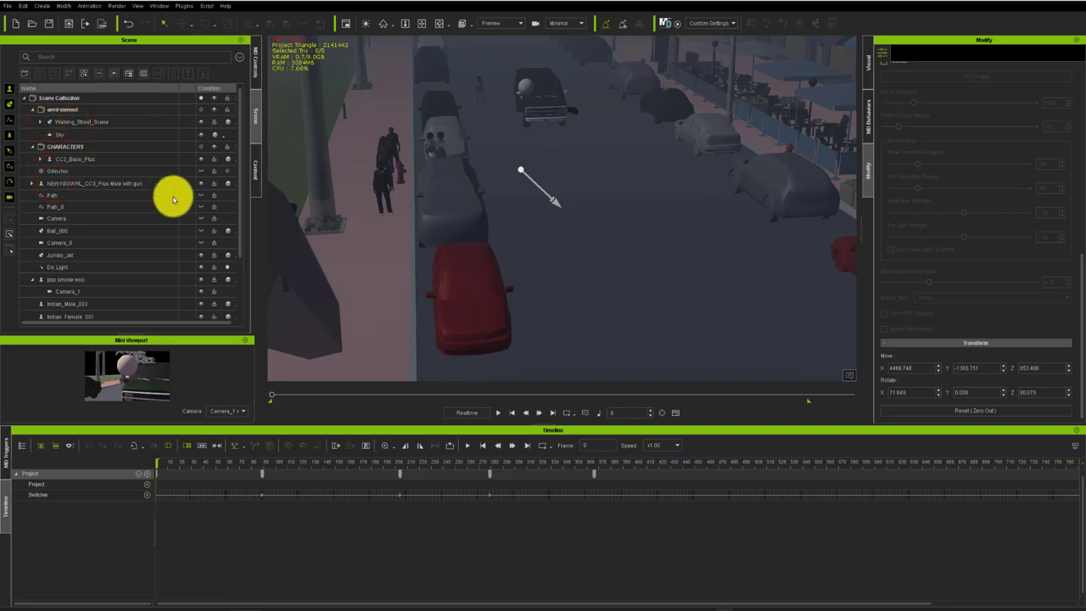
pyautogui.click(206, 139)
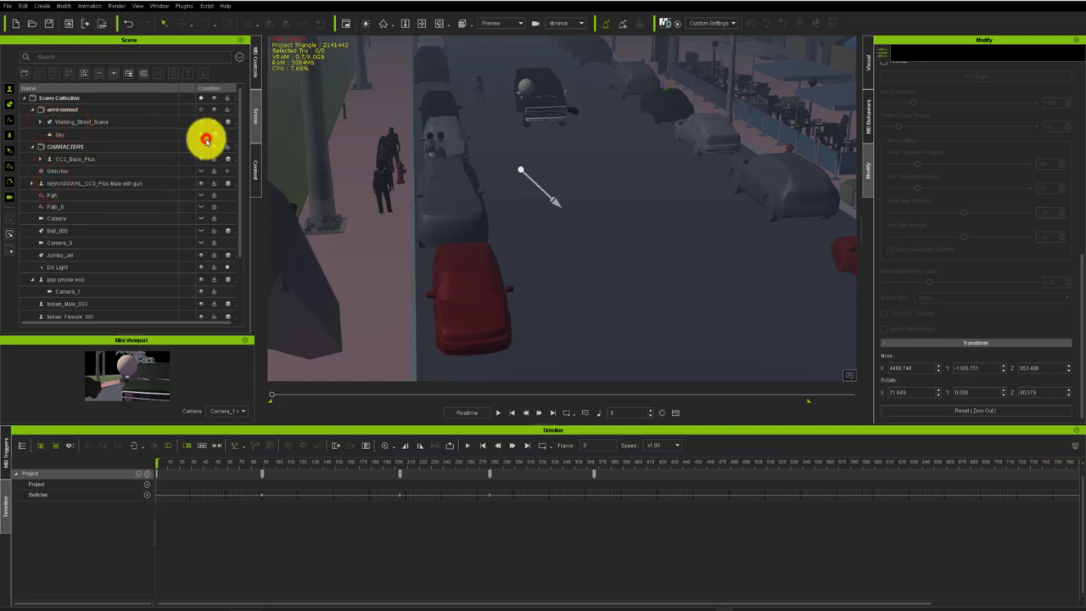
pyautogui.click(578, 248)
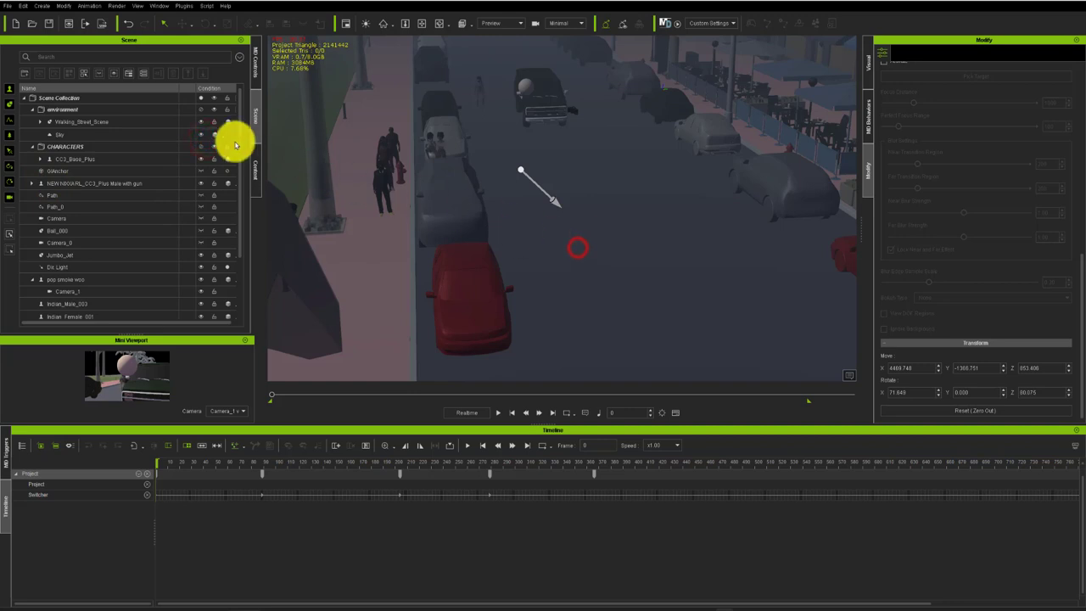
pyautogui.click(216, 219)
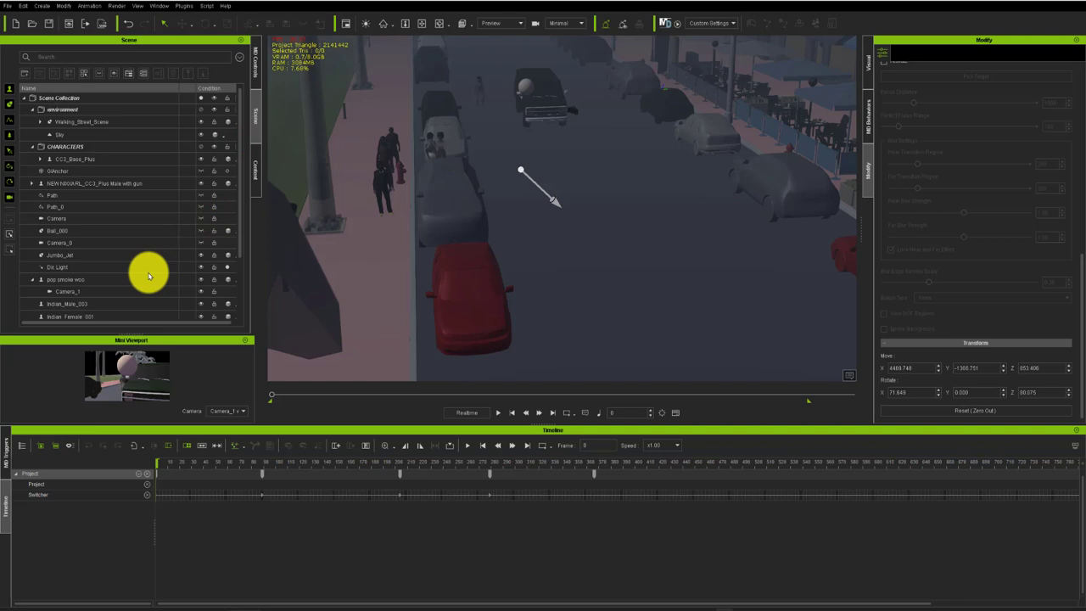
pyautogui.click(542, 423)
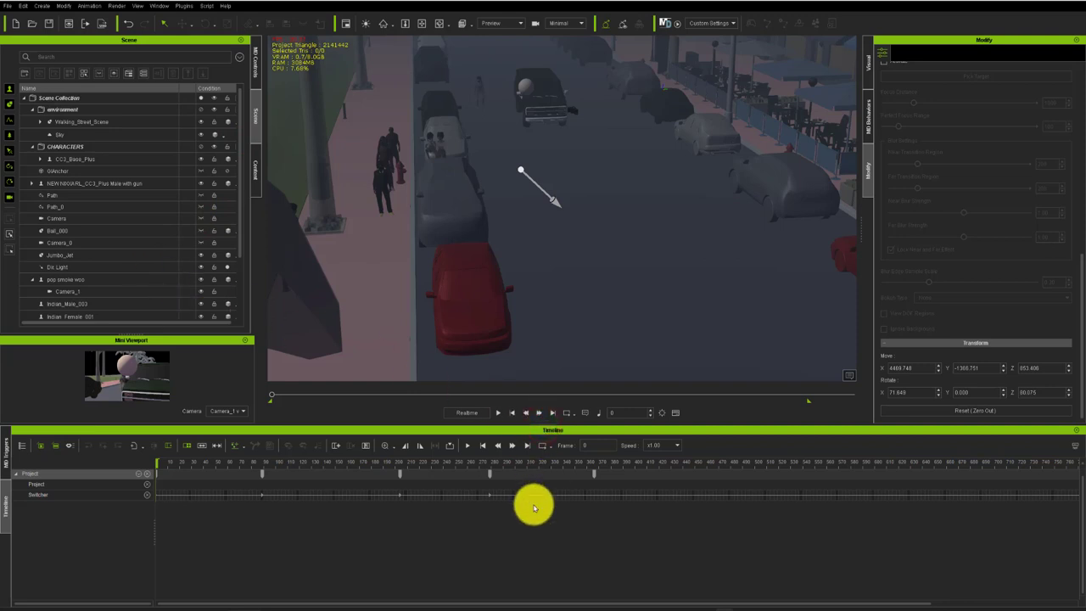
pyautogui.click(238, 88)
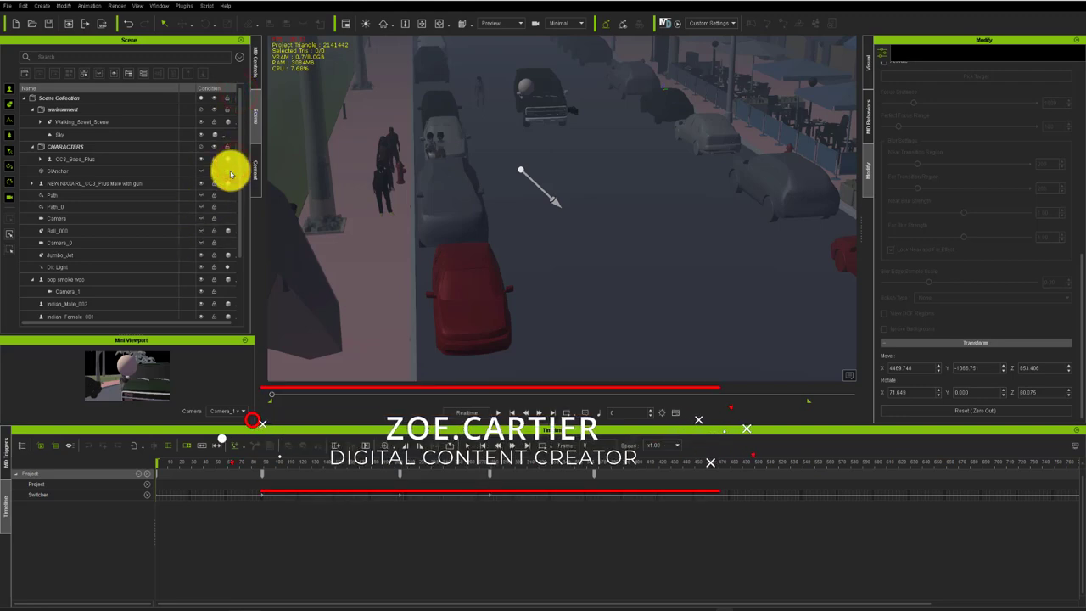
# Step: Place the custom Asian Male 001 character on the street beside the green van
pyautogui.click(169, 238)
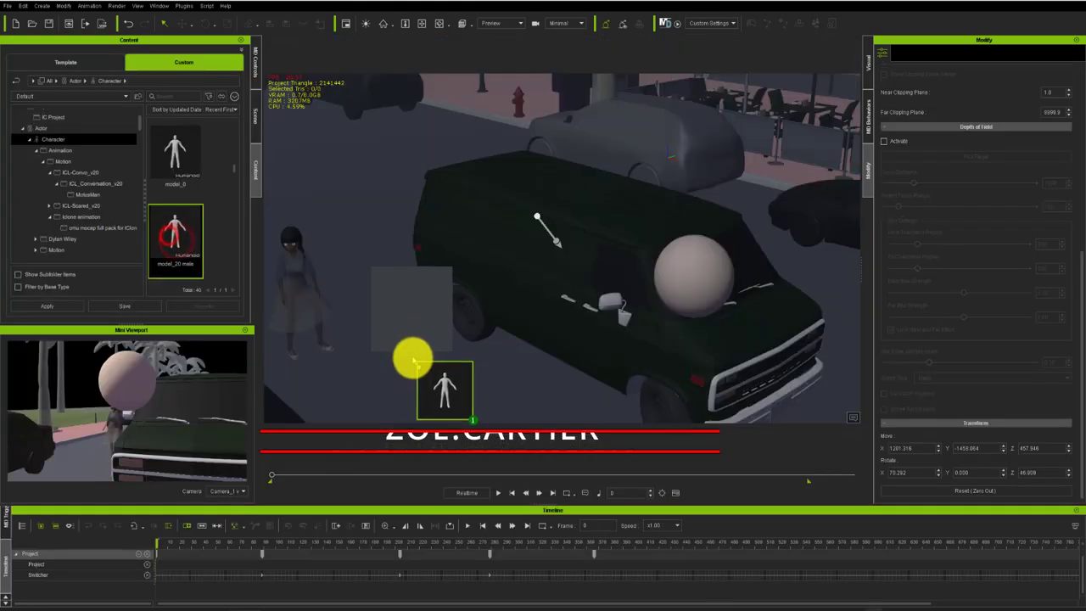
pyautogui.moveTo(413, 359); pyautogui.dragTo(412, 362)
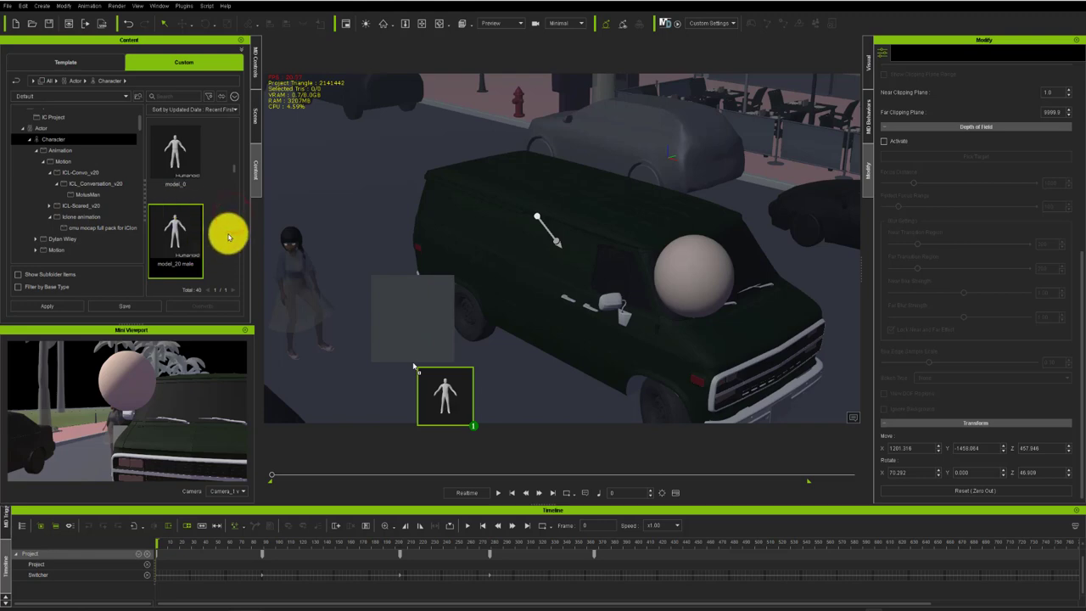
pyautogui.moveTo(171, 168); pyautogui.dragTo(510, 387)
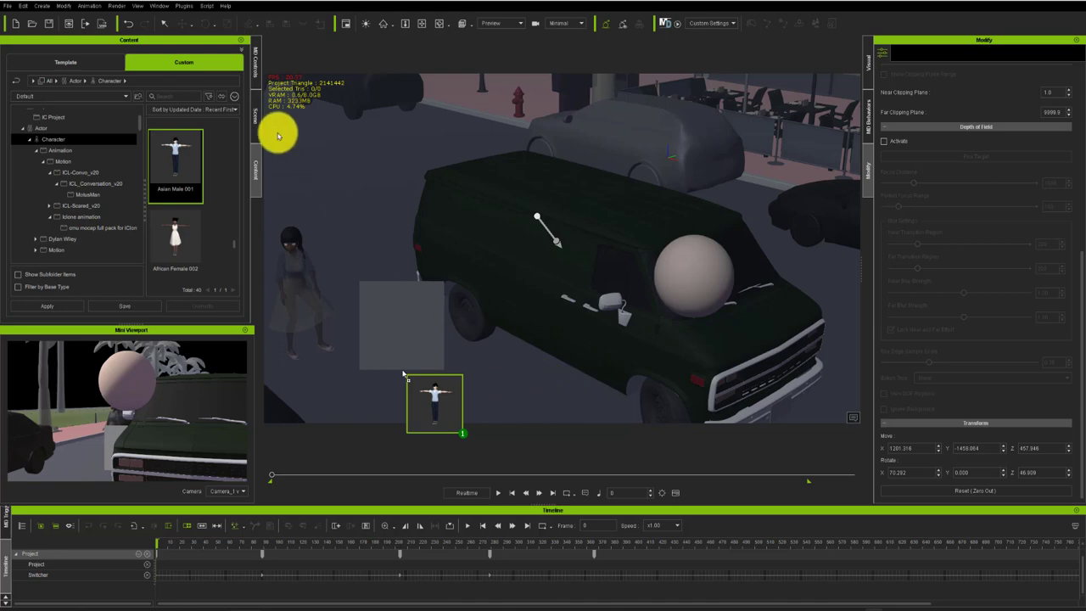
pyautogui.click(256, 113)
pyautogui.click(257, 173)
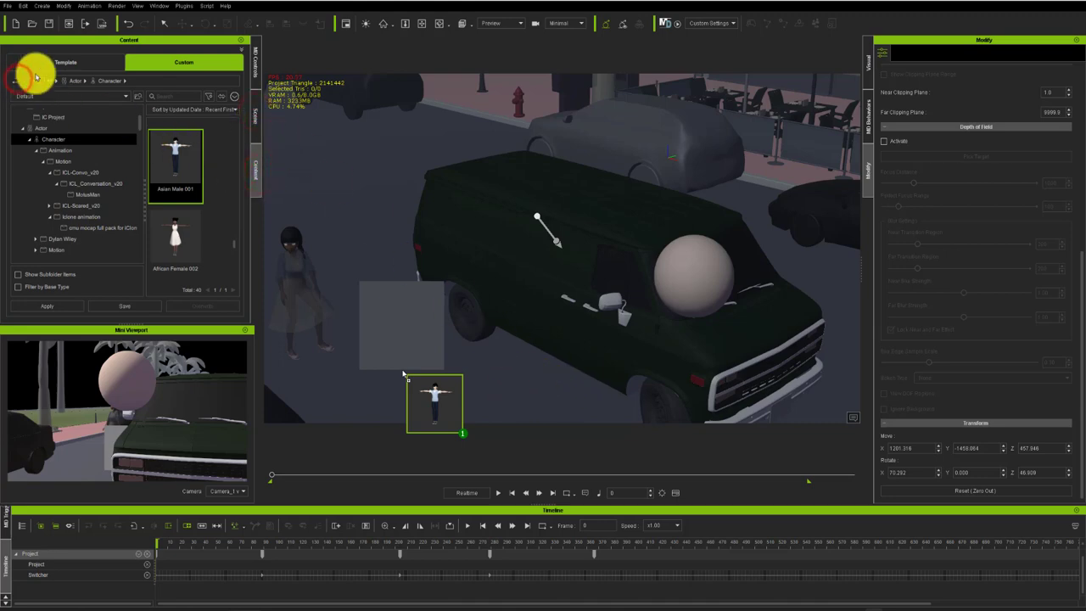
# Step: Apply the Office.iPose template pose to the Asian male character standing beside the green van
pyautogui.click(67, 63)
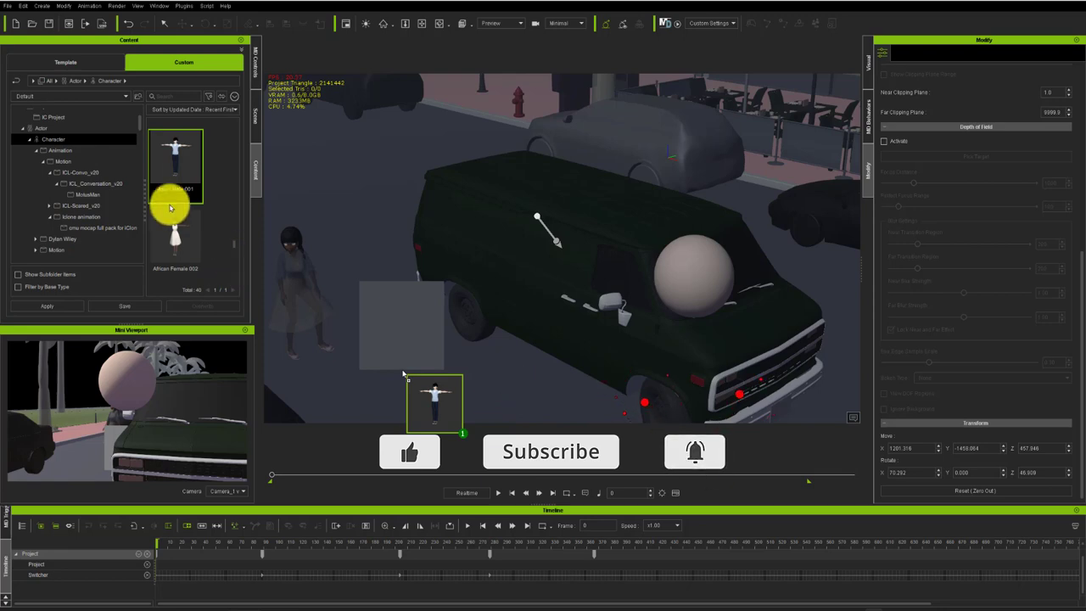
pyautogui.moveTo(175, 207); pyautogui.dragTo(491, 293)
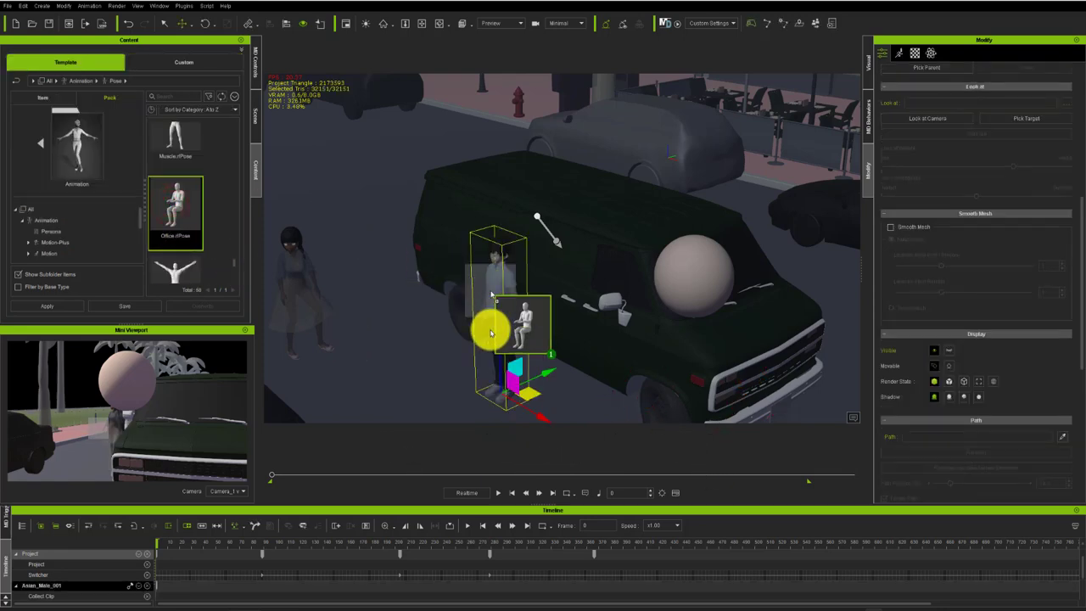
pyautogui.click(543, 373)
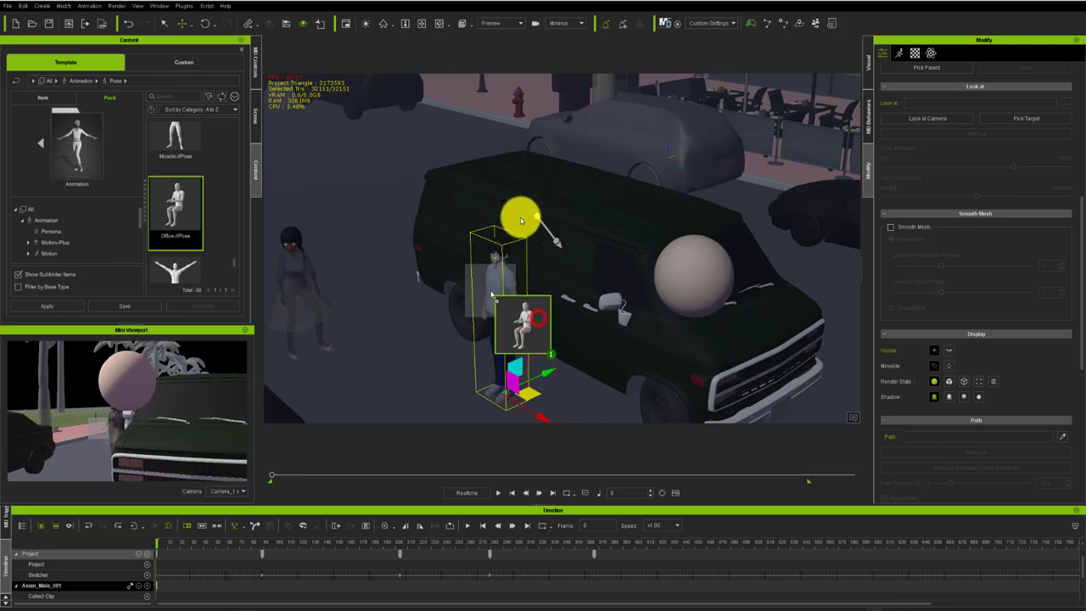
pyautogui.click(584, 261)
pyautogui.click(583, 192)
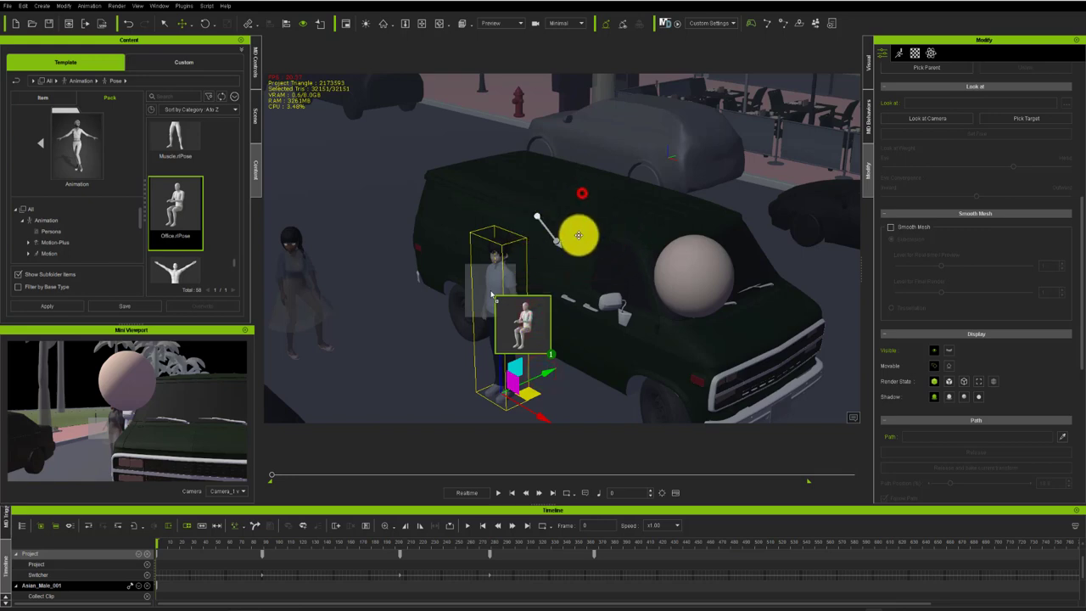
pyautogui.click(620, 342)
pyautogui.click(682, 329)
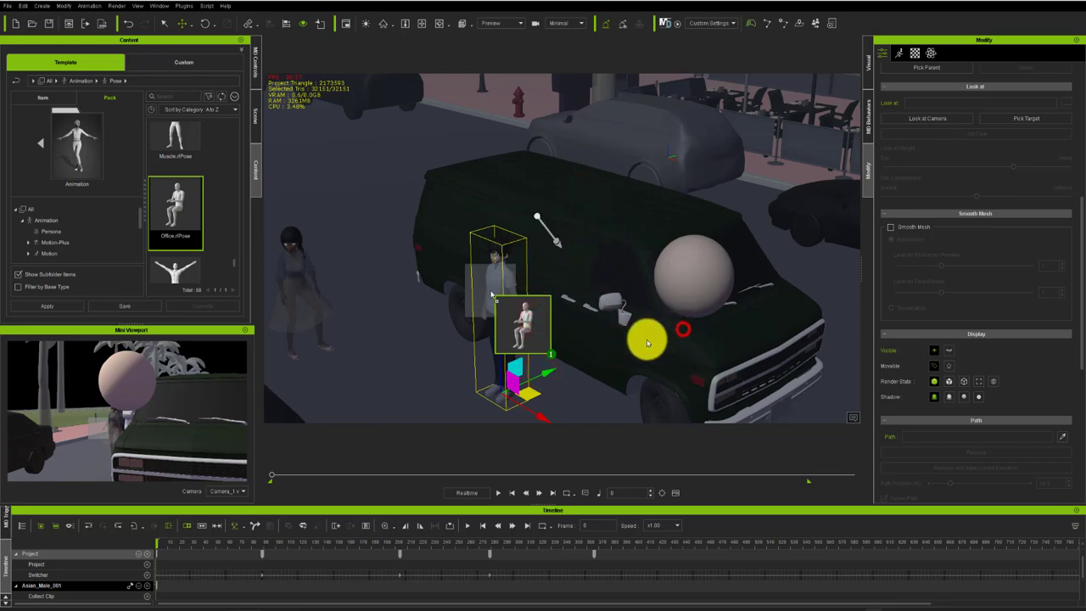
pyautogui.click(638, 347)
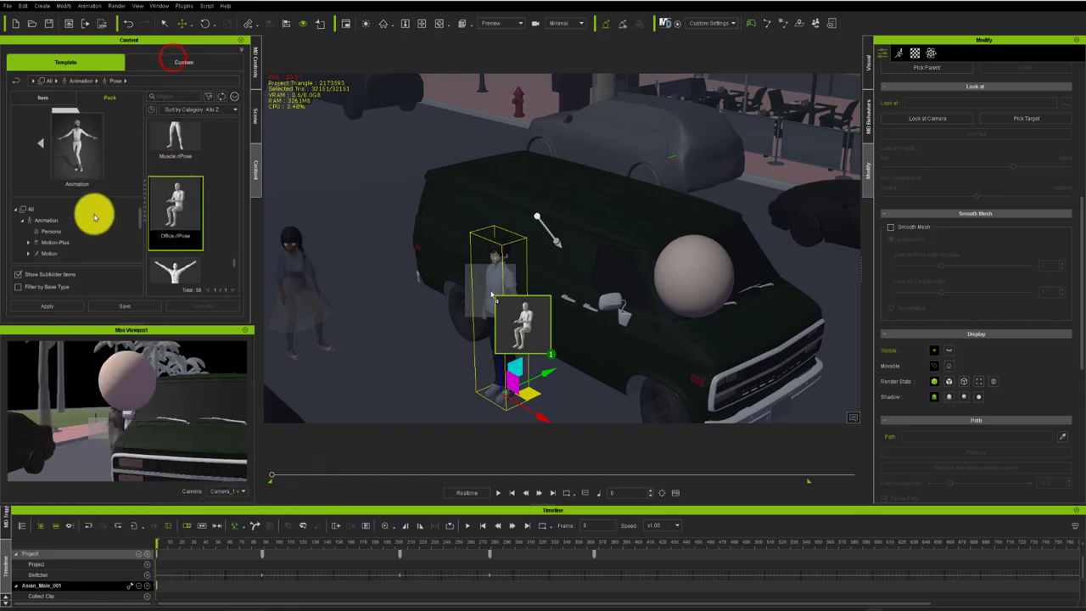
pyautogui.click(92, 185)
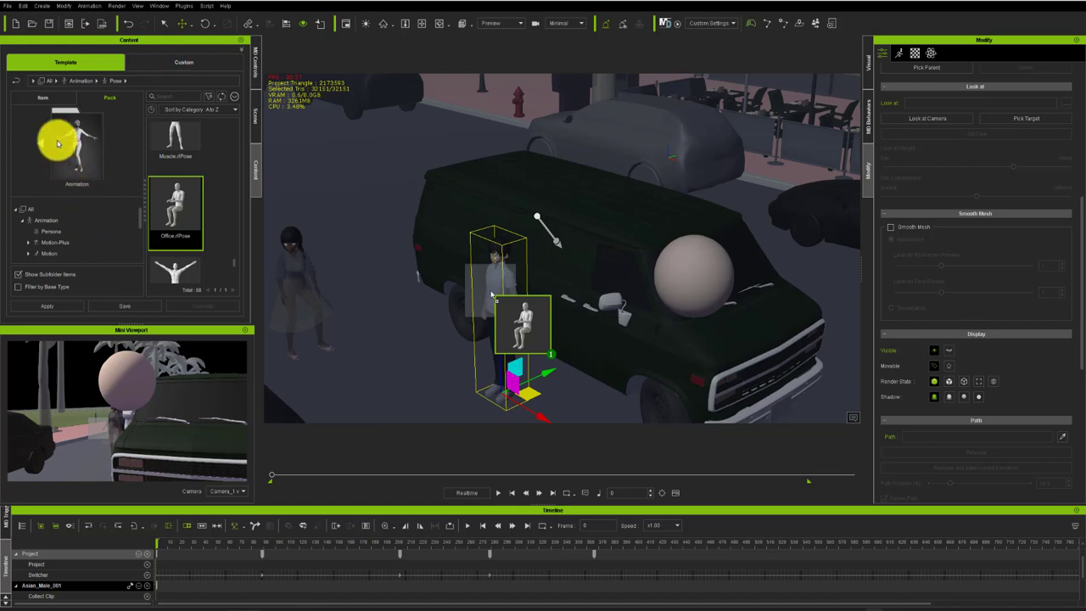
pyautogui.click(67, 189)
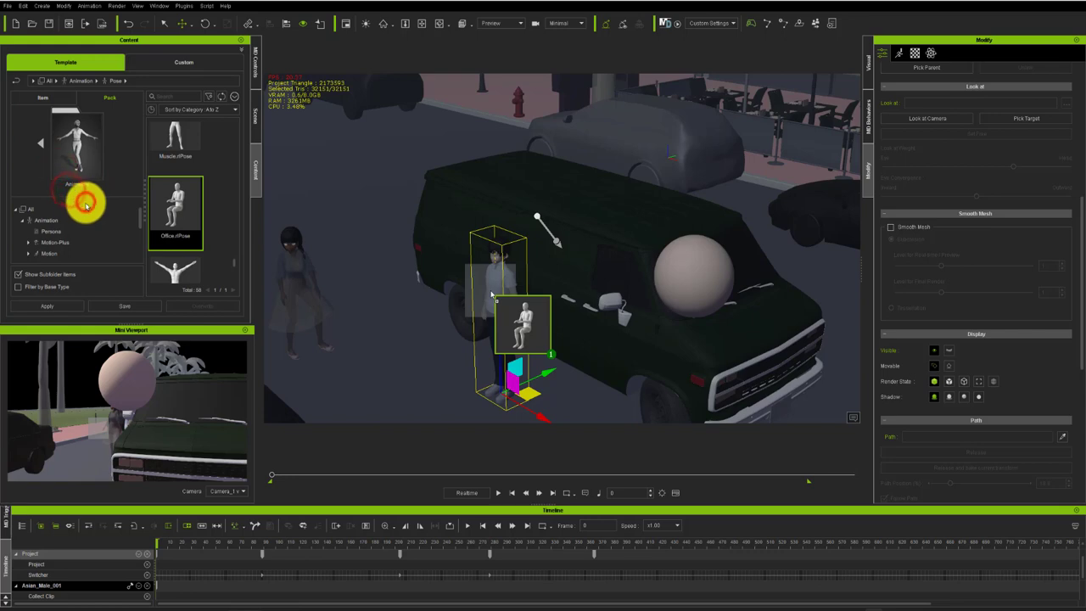
pyautogui.click(85, 228)
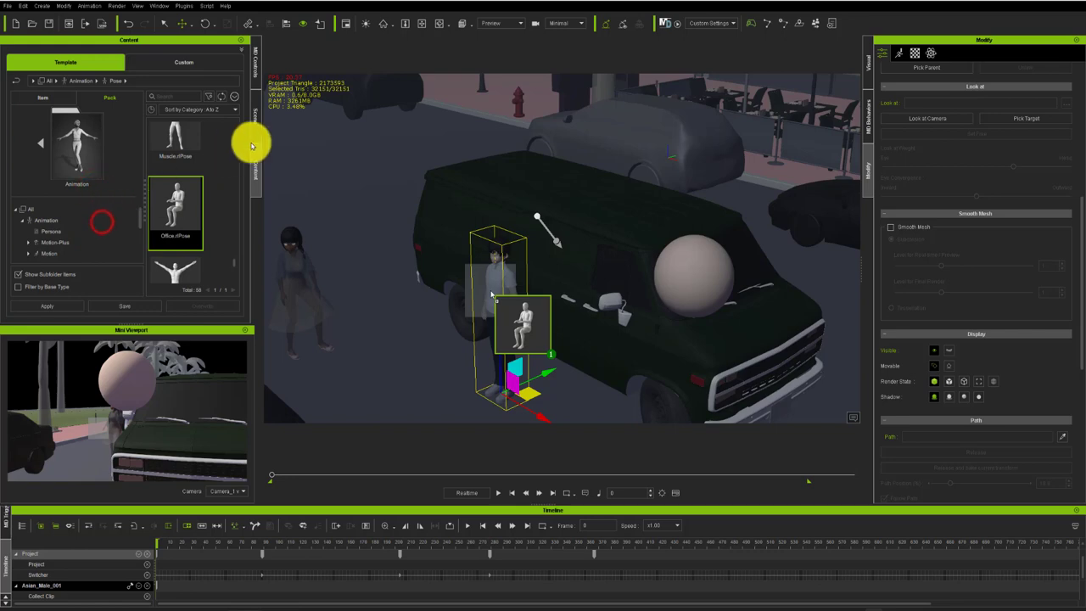
pyautogui.click(231, 127)
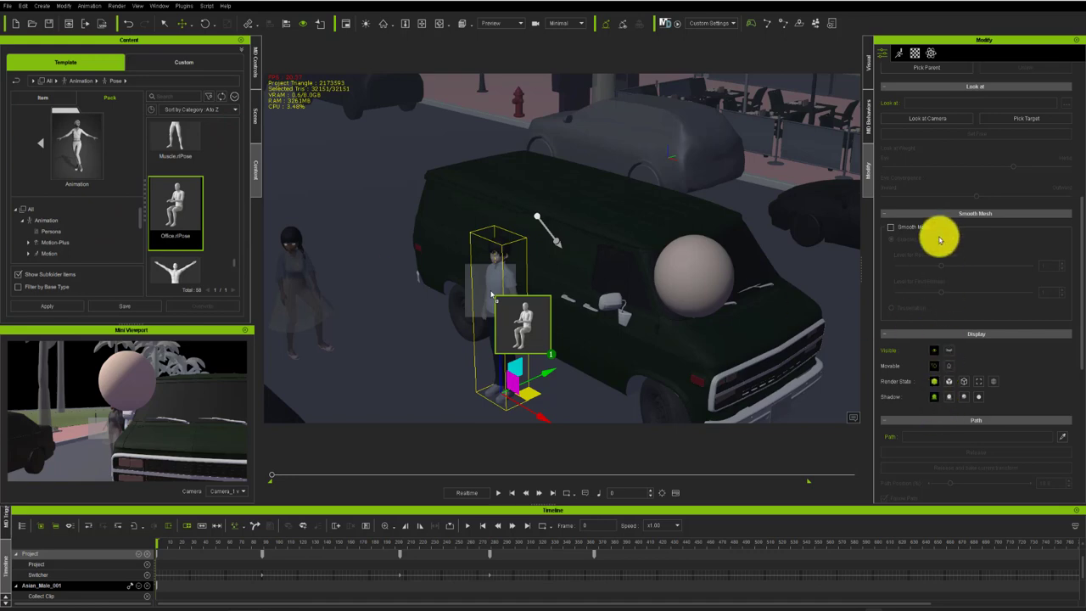
pyautogui.click(939, 184)
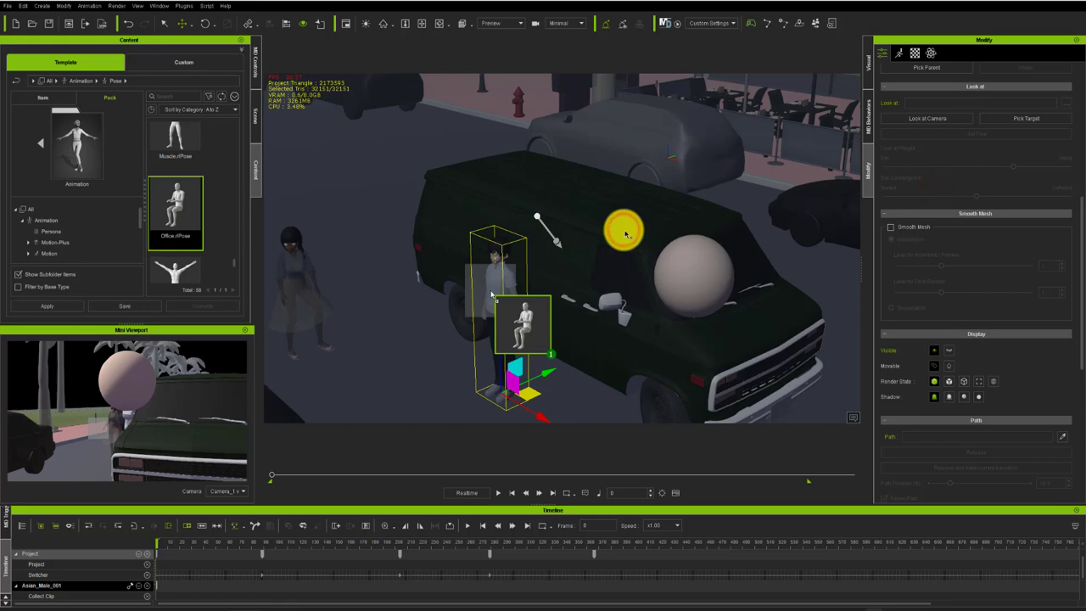
pyautogui.click(268, 475)
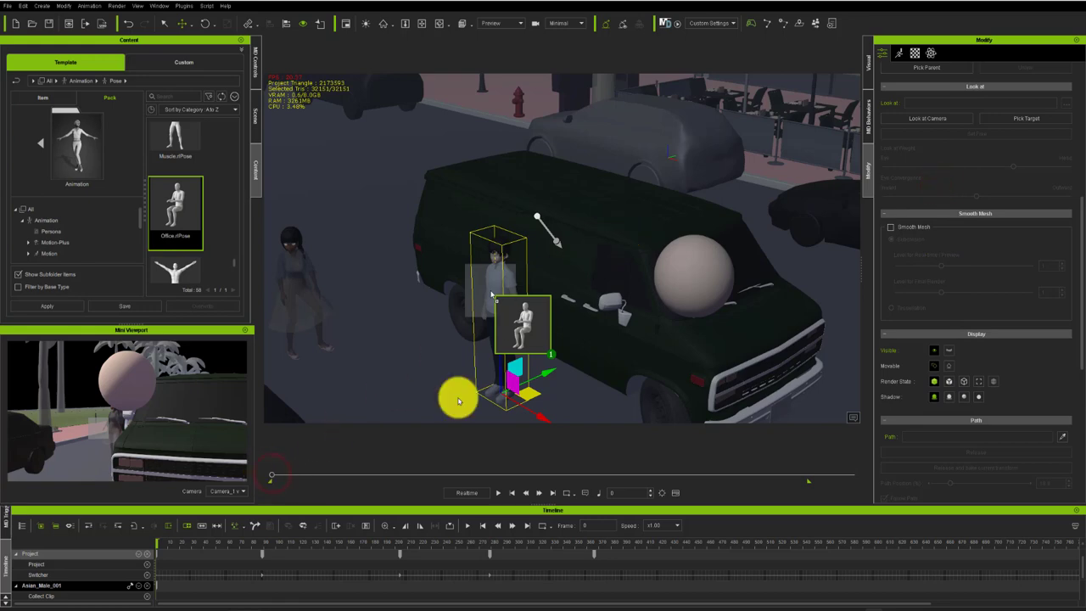
pyautogui.click(900, 52)
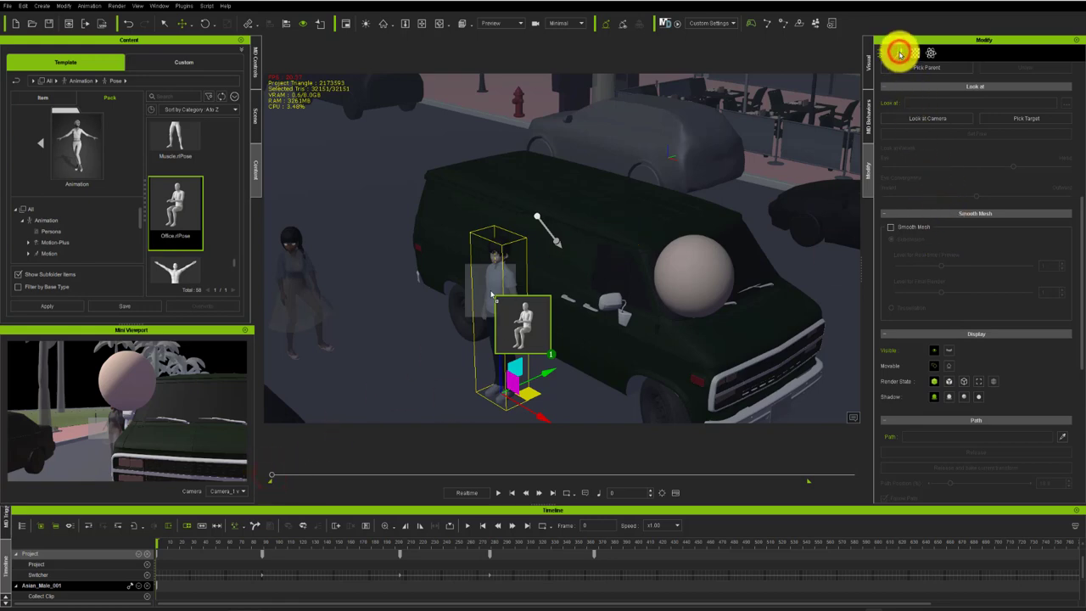
pyautogui.click(981, 99)
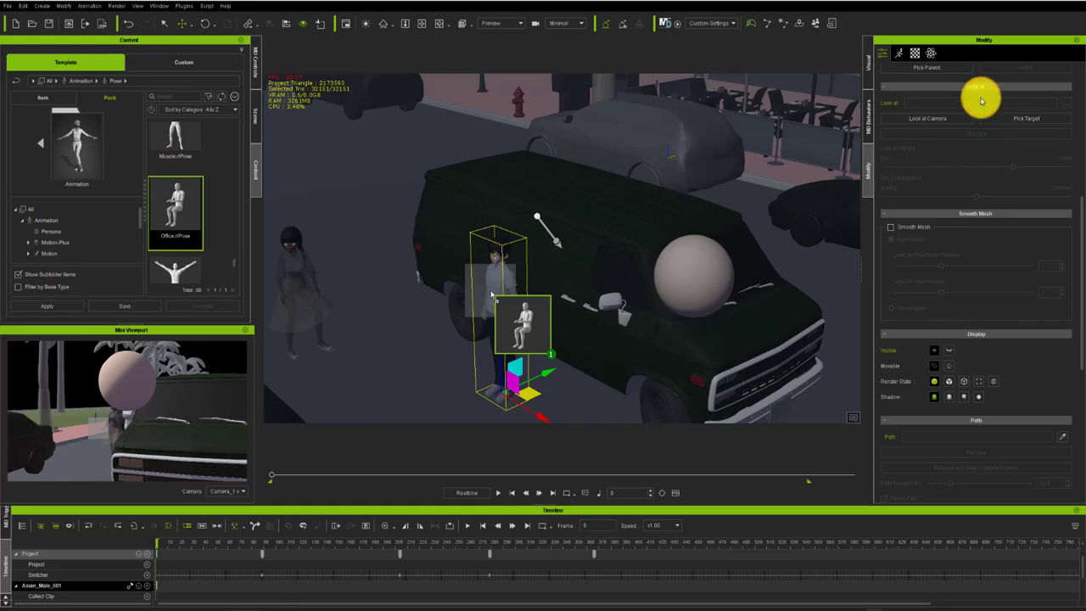
pyautogui.click(891, 309)
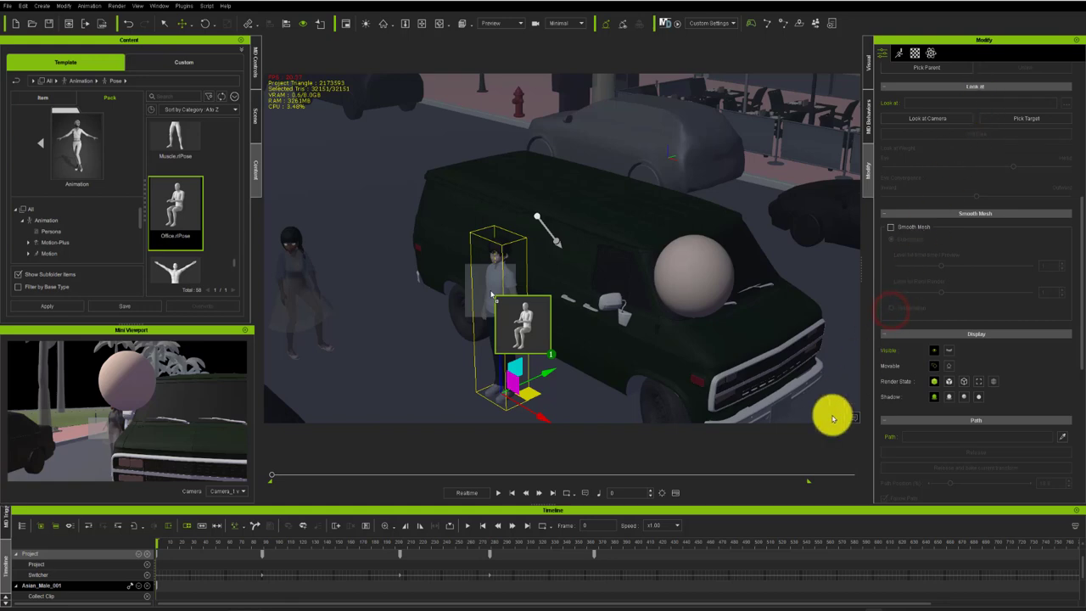
pyautogui.click(925, 377)
pyautogui.click(936, 548)
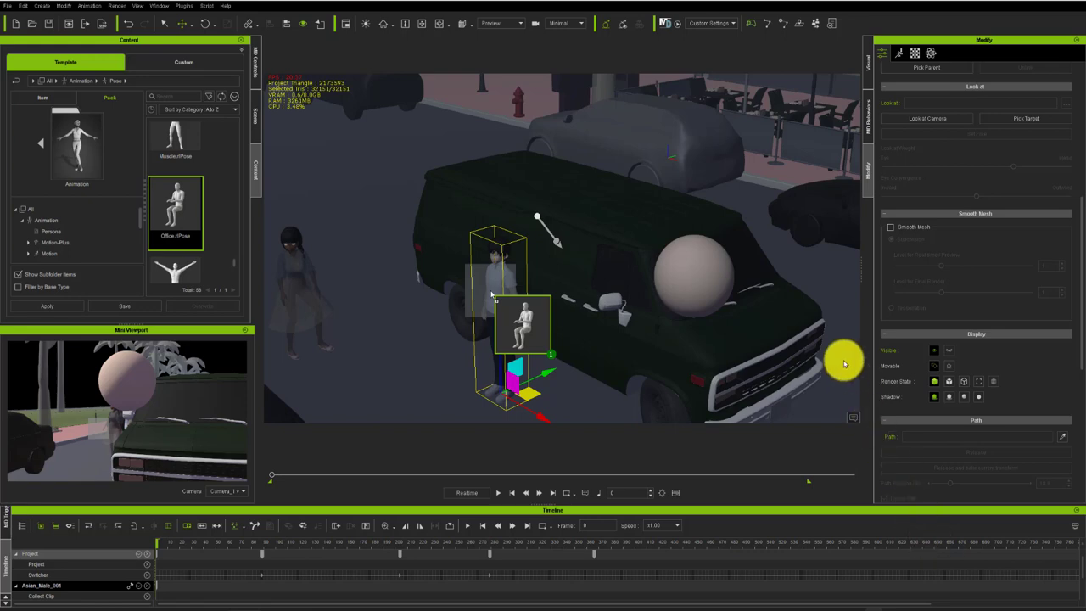
pyautogui.click(839, 326)
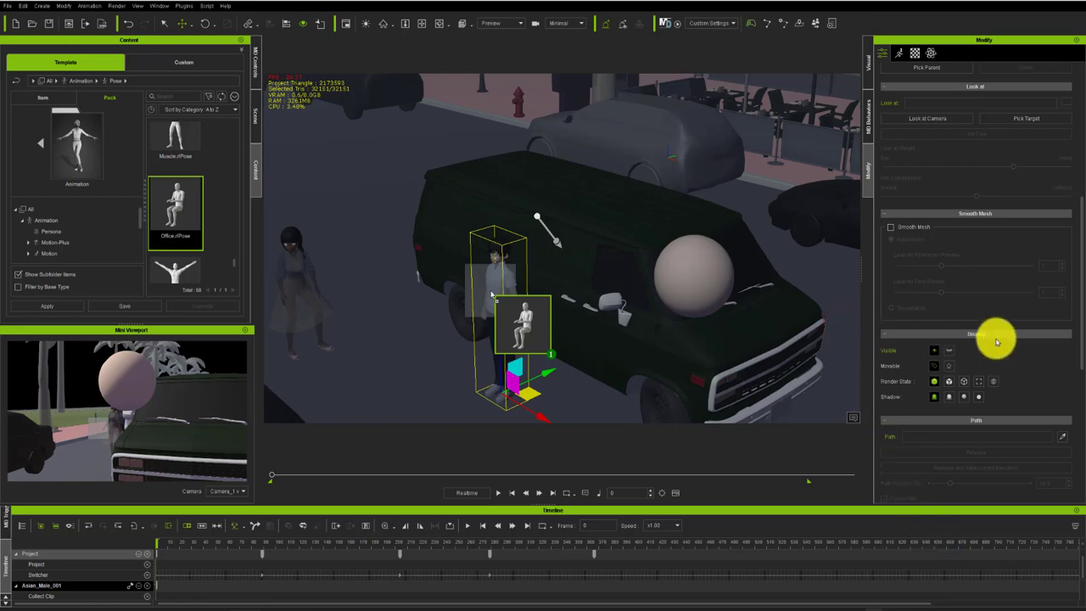
pyautogui.click(948, 366)
pyautogui.click(939, 547)
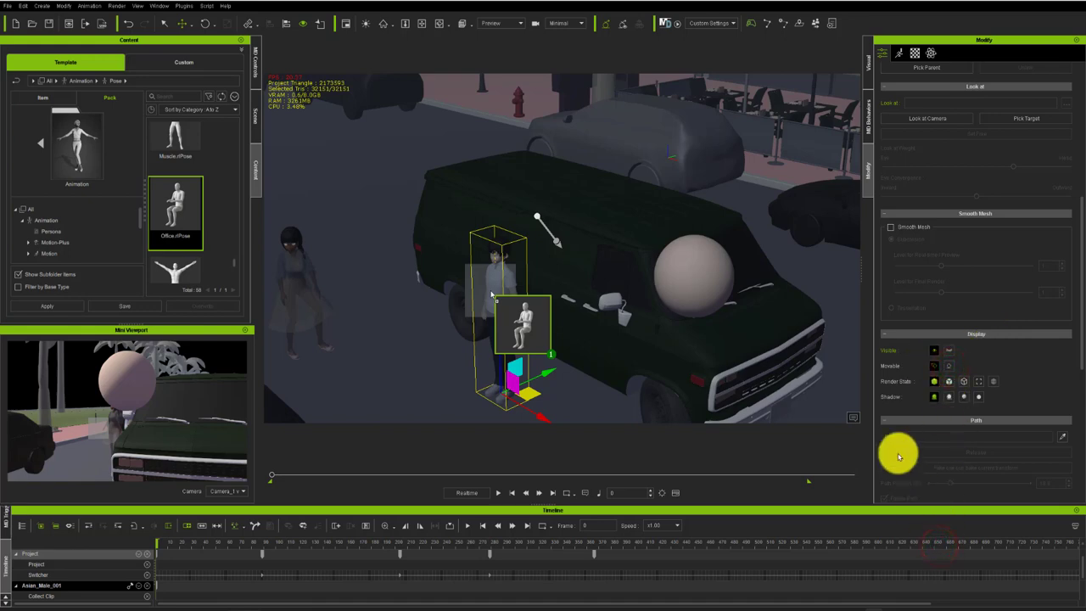
pyautogui.click(867, 293)
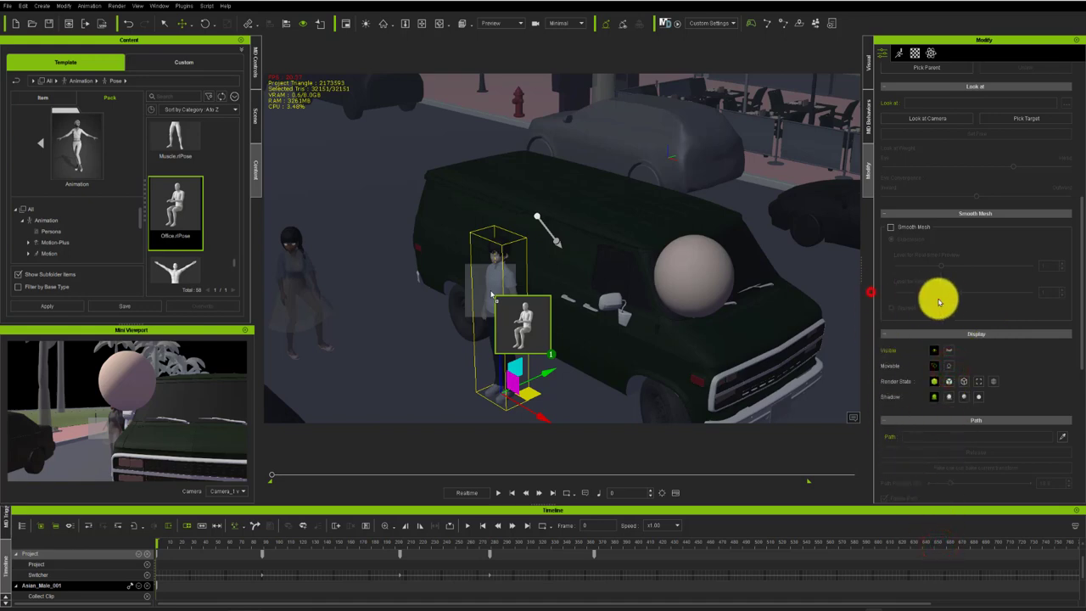
pyautogui.click(497, 23)
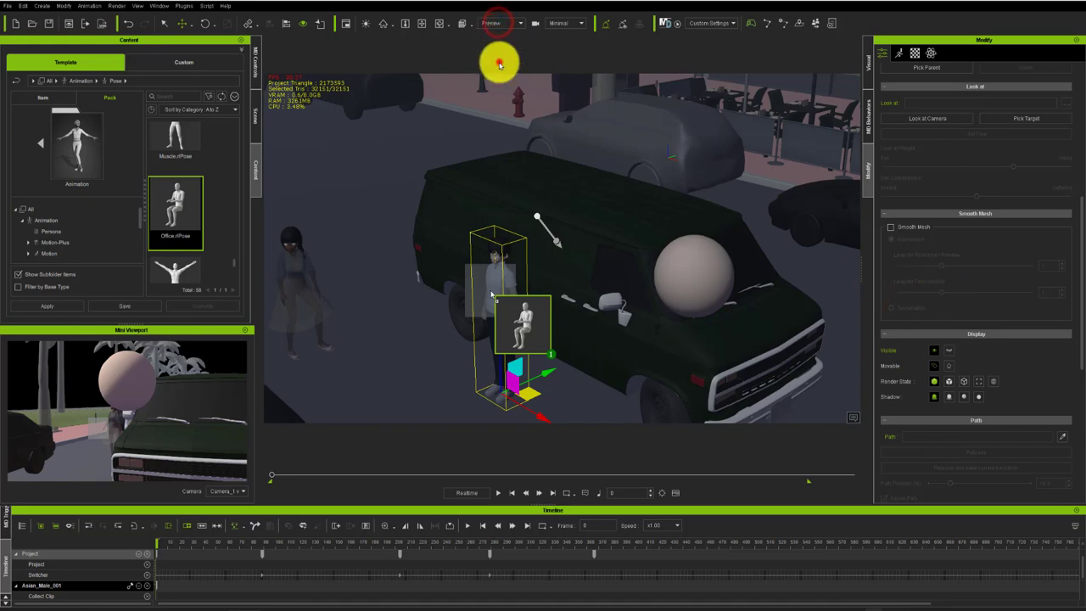
pyautogui.click(933, 303)
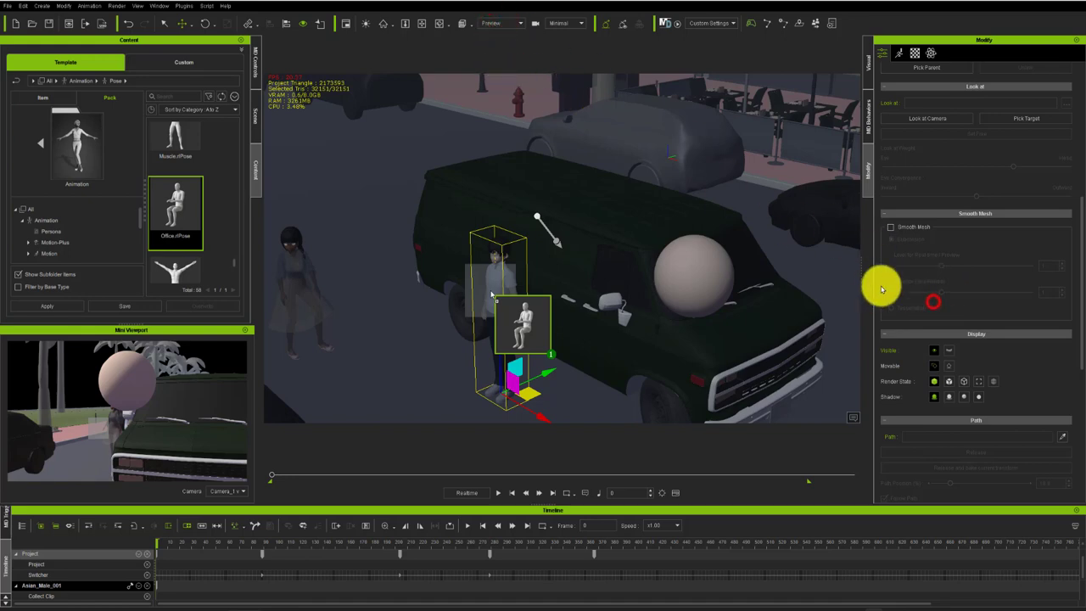
pyautogui.click(951, 499)
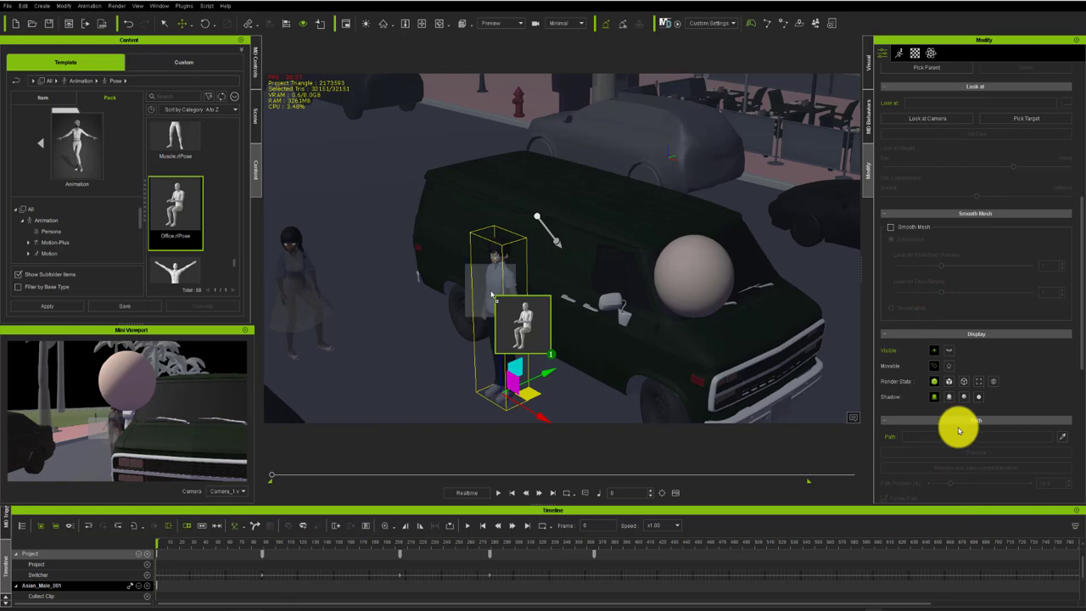
pyautogui.click(299, 541)
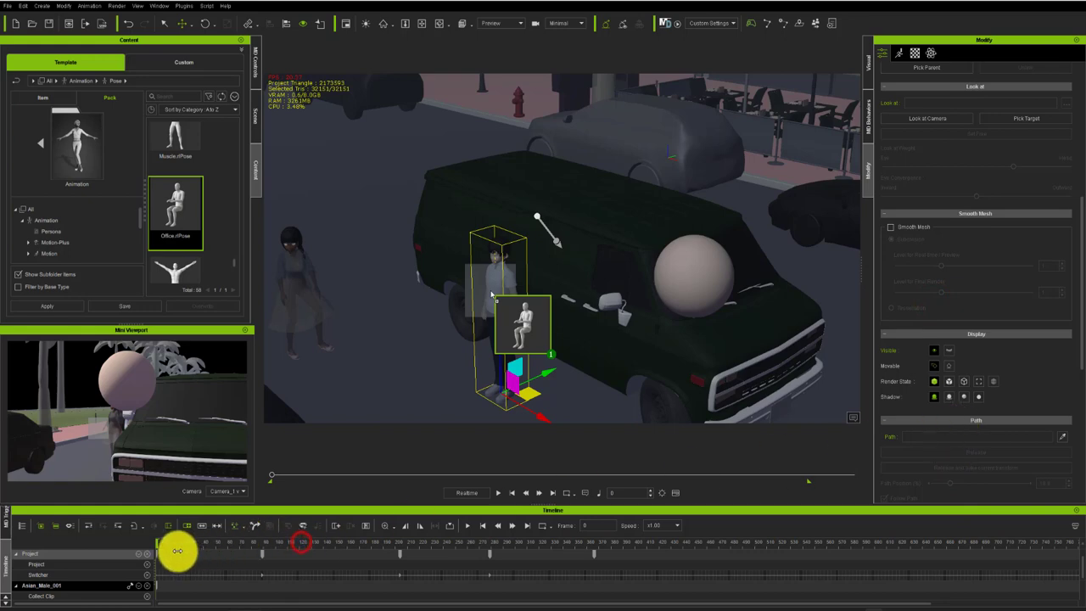
pyautogui.click(515, 31)
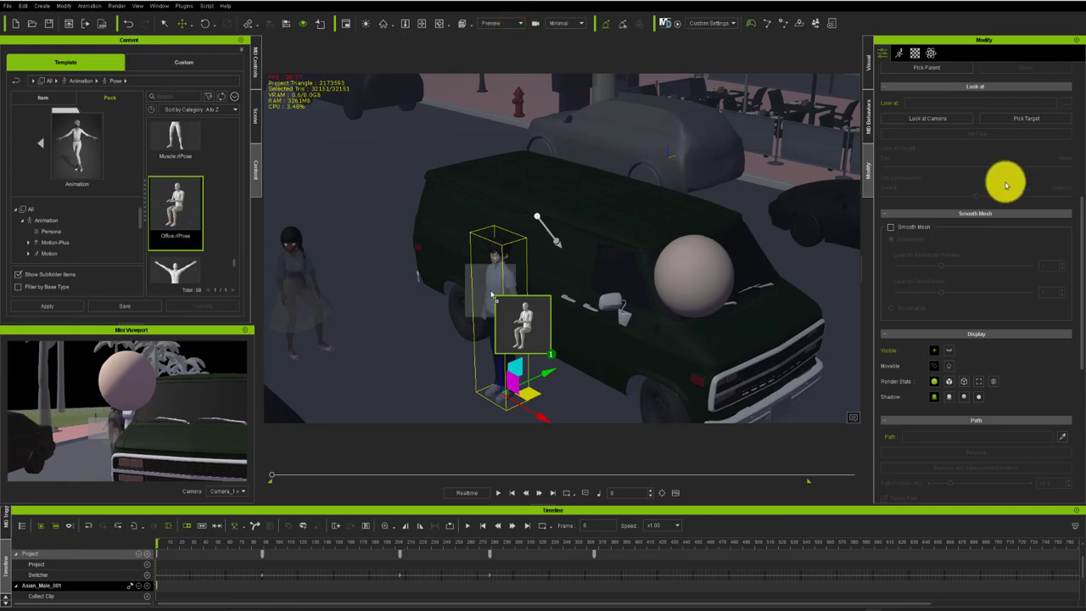
pyautogui.click(950, 245)
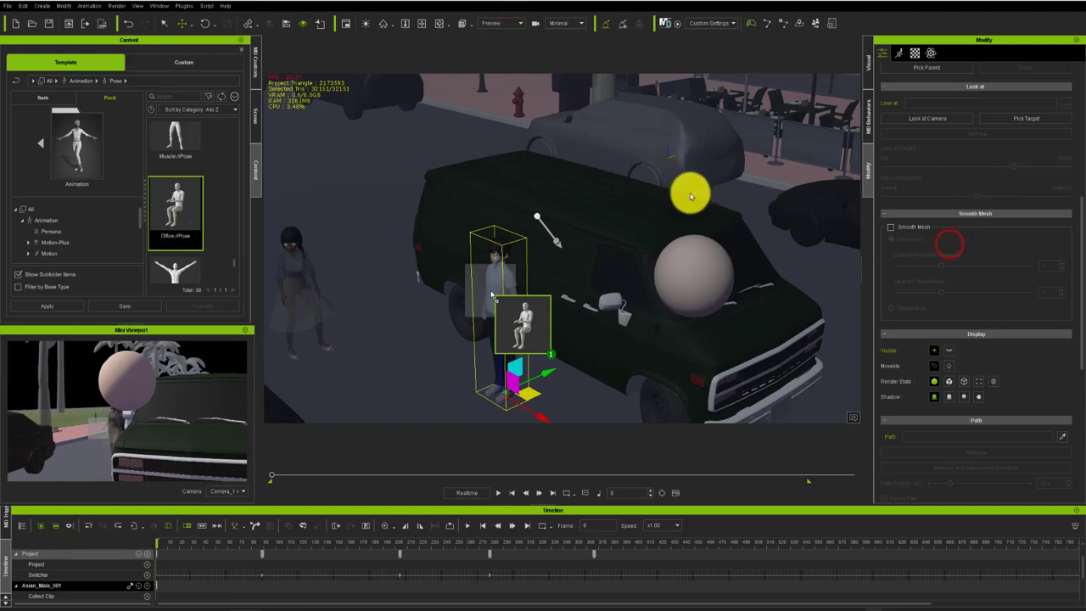
pyautogui.click(690, 194)
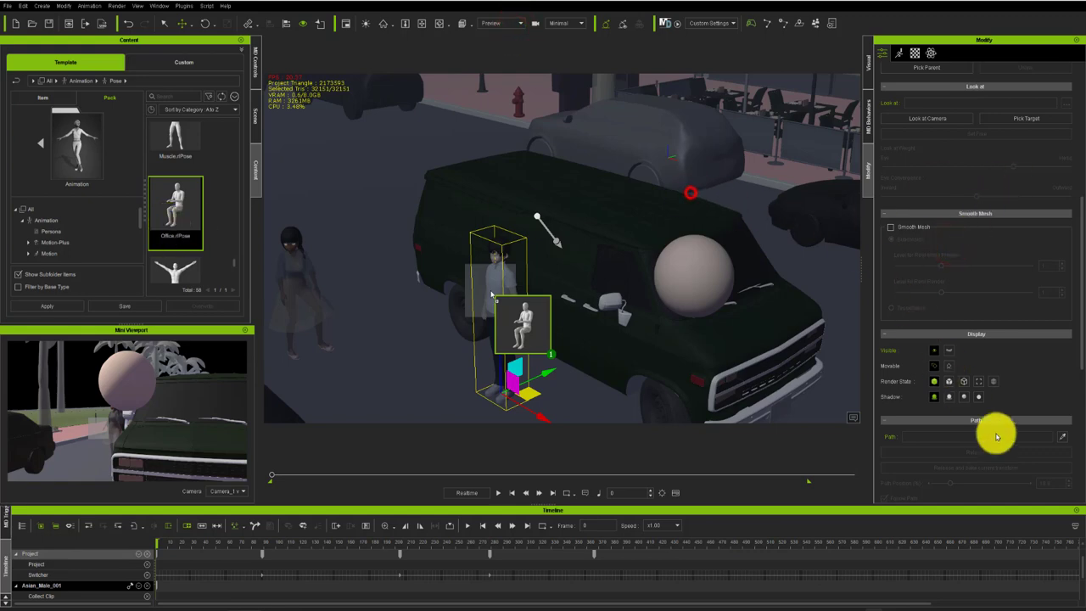
pyautogui.click(939, 219)
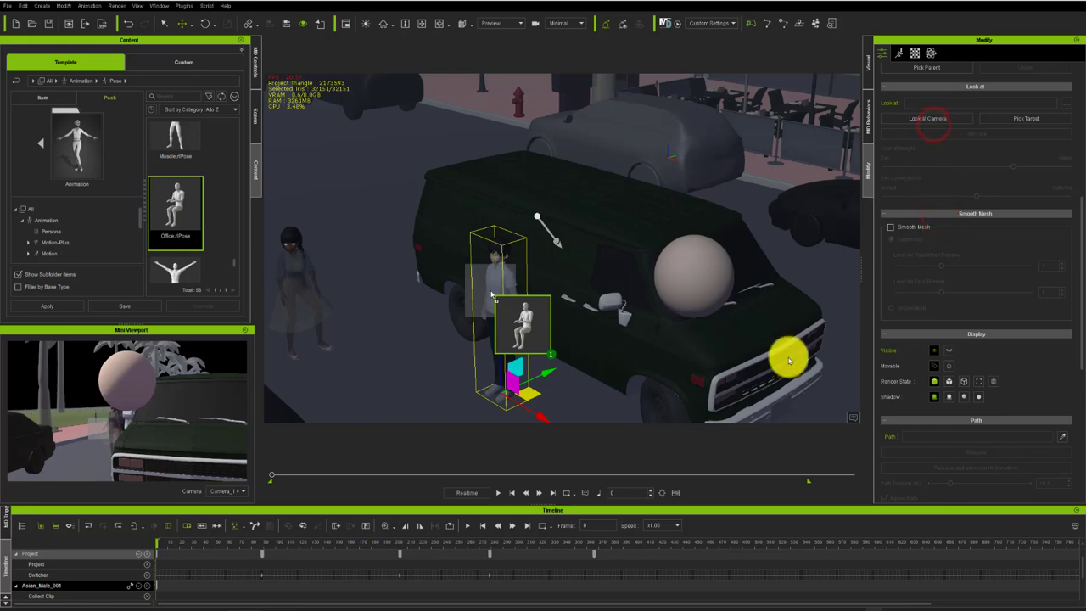
pyautogui.click(744, 431)
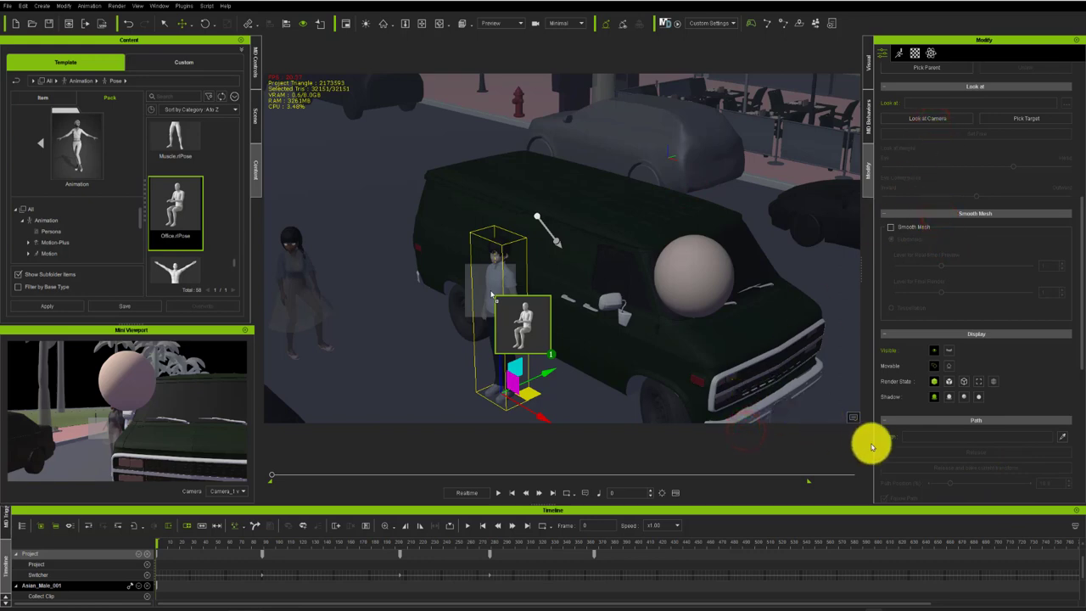
pyautogui.click(561, 308)
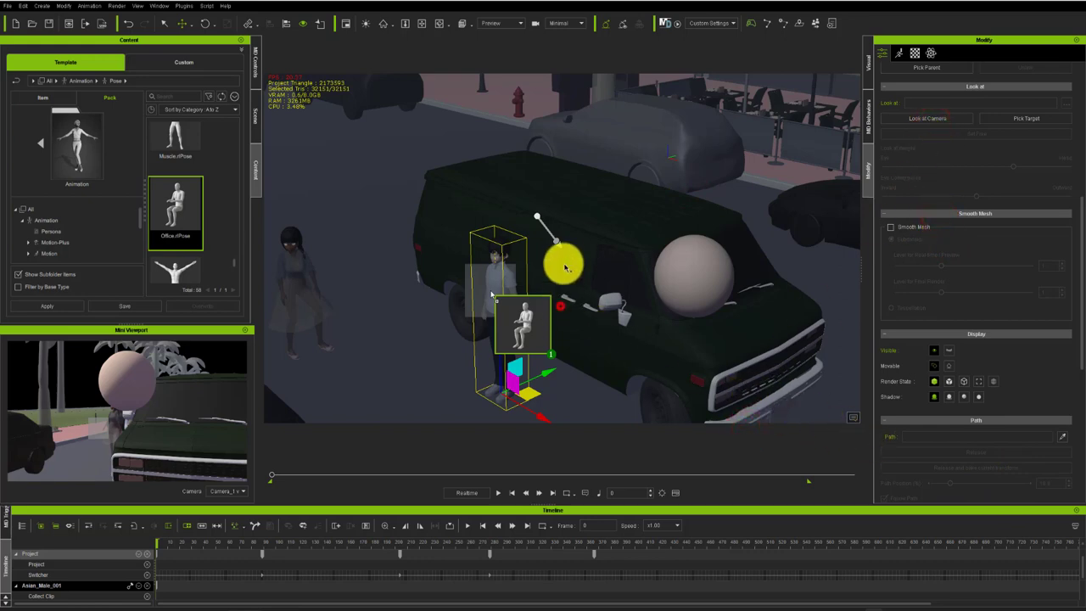
pyautogui.click(730, 509)
pyautogui.click(742, 429)
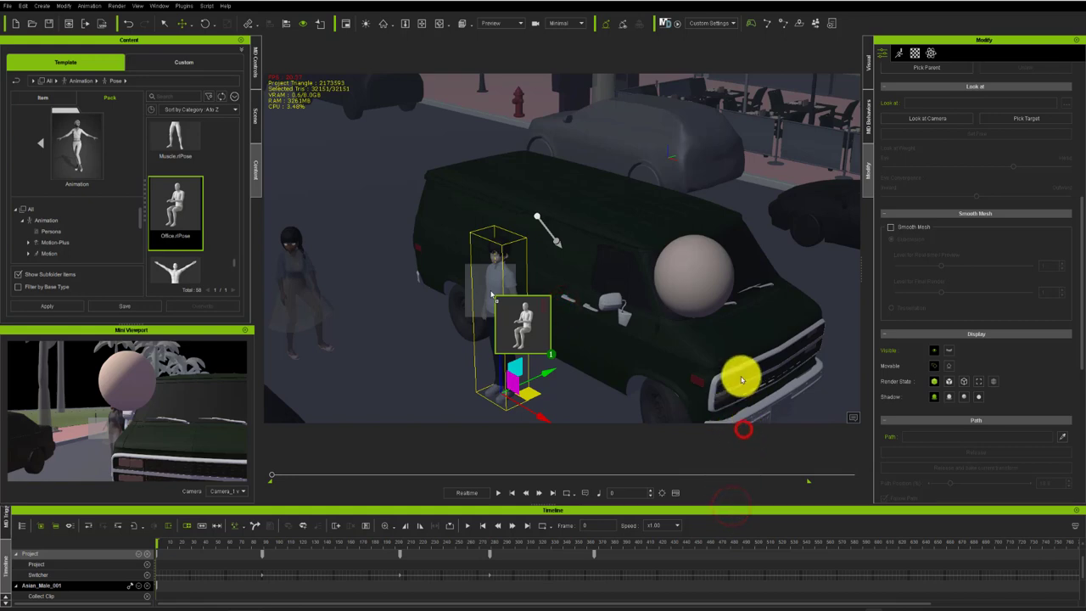
pyautogui.click(771, 537)
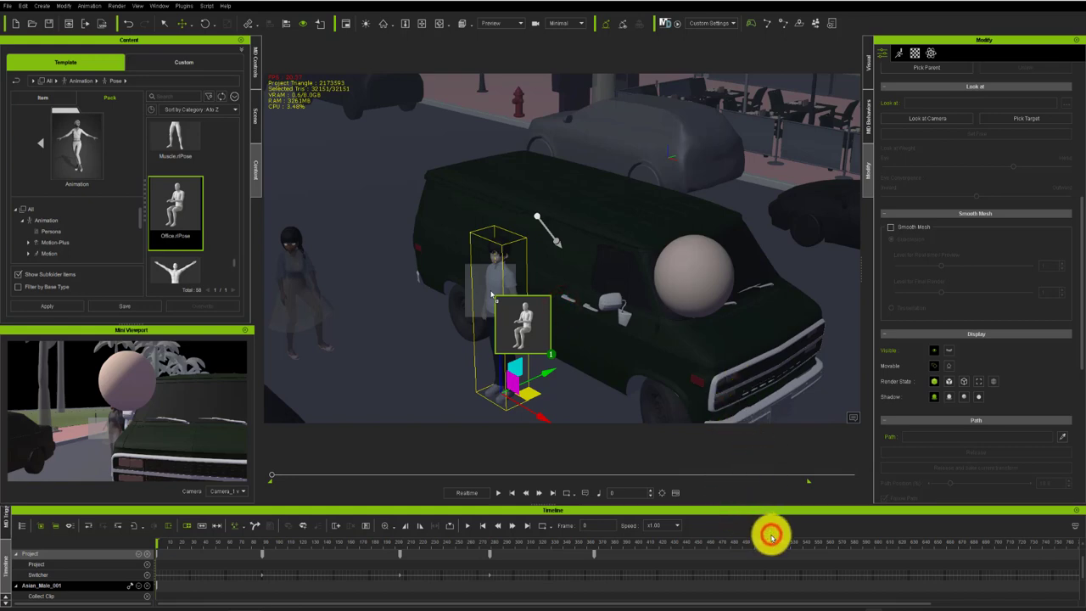
pyautogui.click(744, 435)
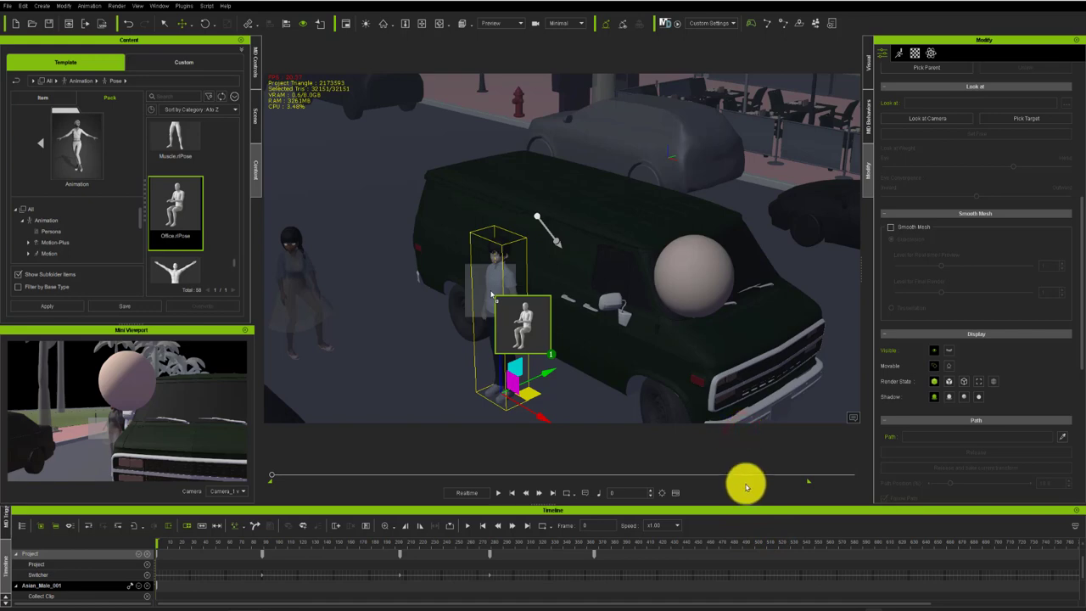
pyautogui.click(731, 431)
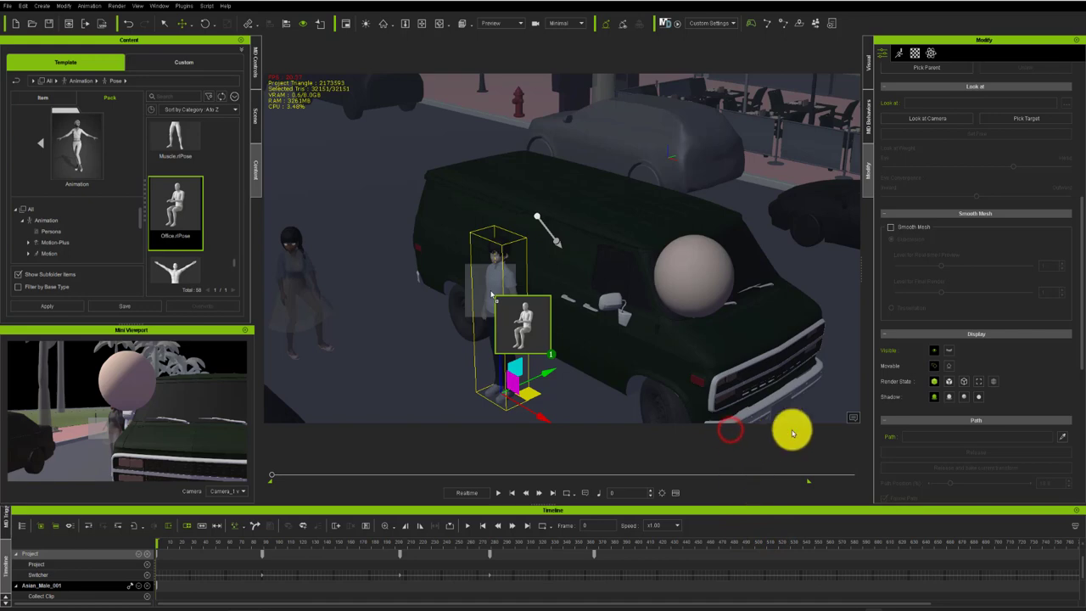
pyautogui.click(803, 485)
pyautogui.click(727, 432)
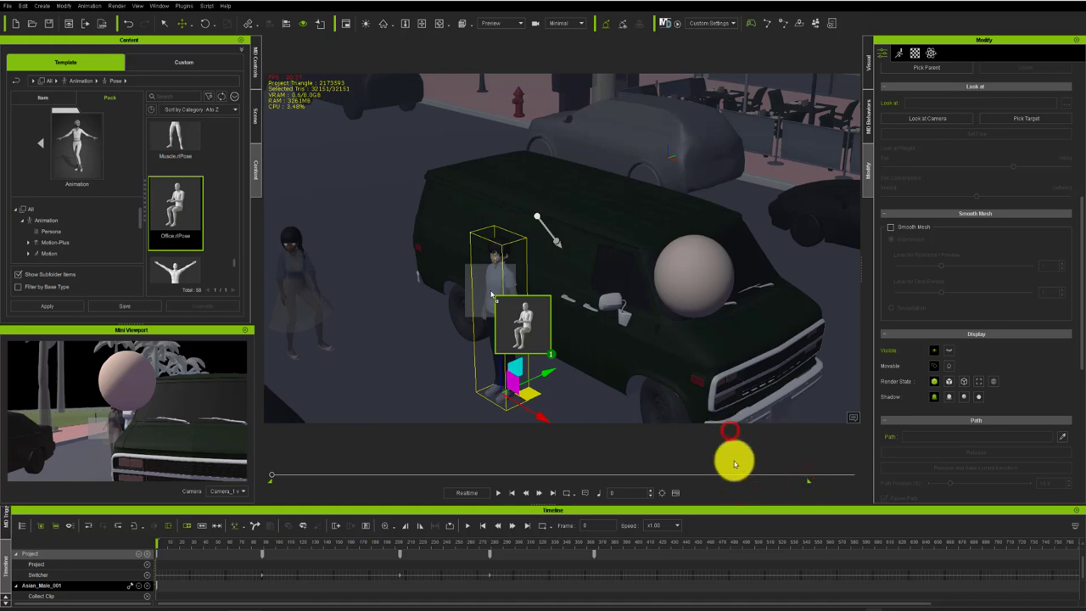
pyautogui.click(804, 485)
pyautogui.click(744, 430)
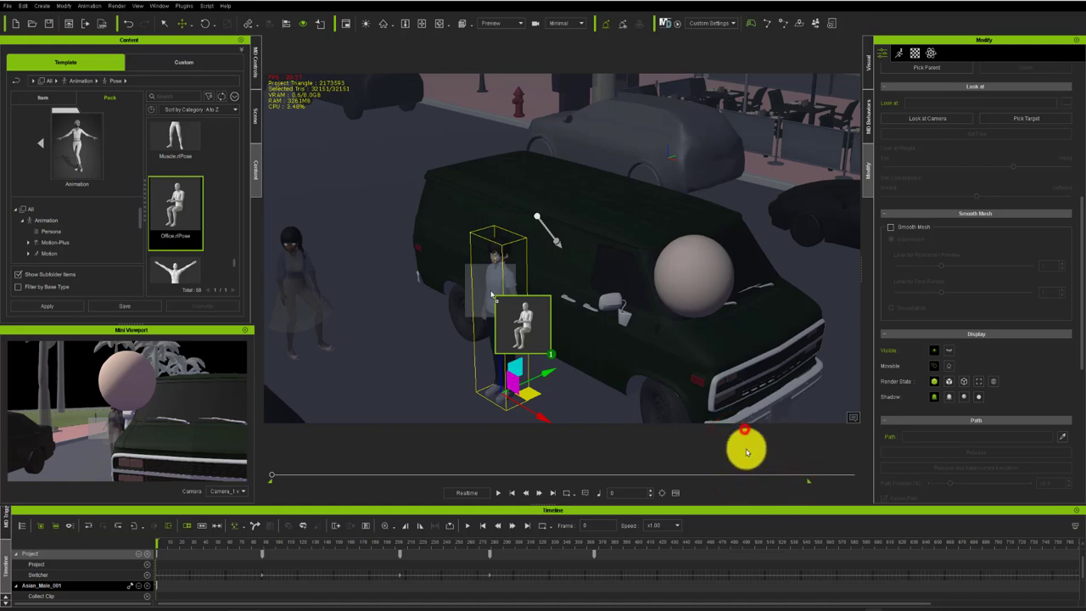
pyautogui.click(754, 532)
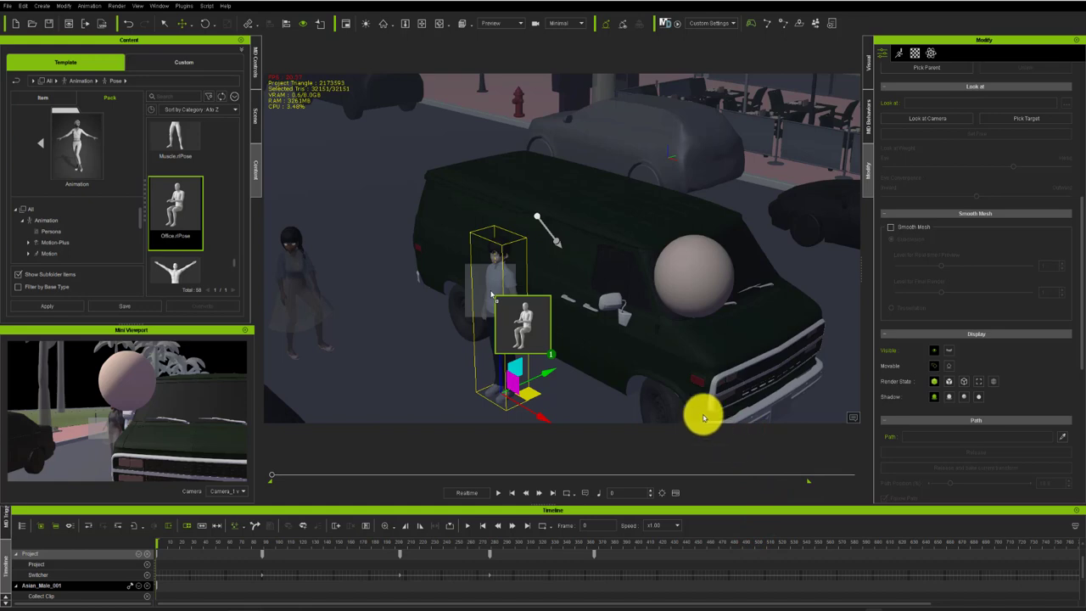
pyautogui.click(530, 268)
pyautogui.click(563, 275)
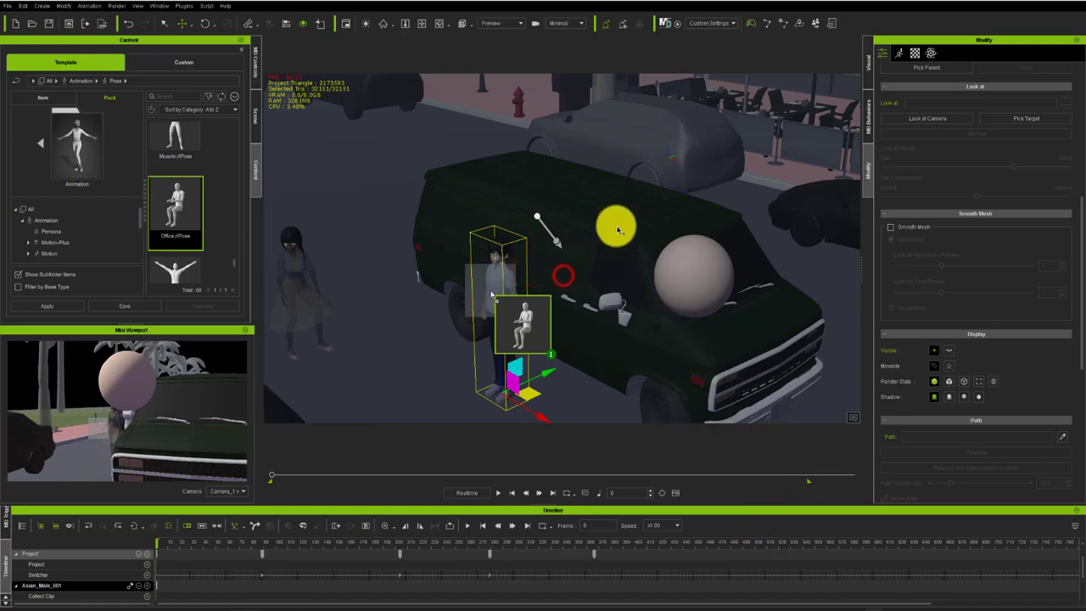
pyautogui.click(776, 335)
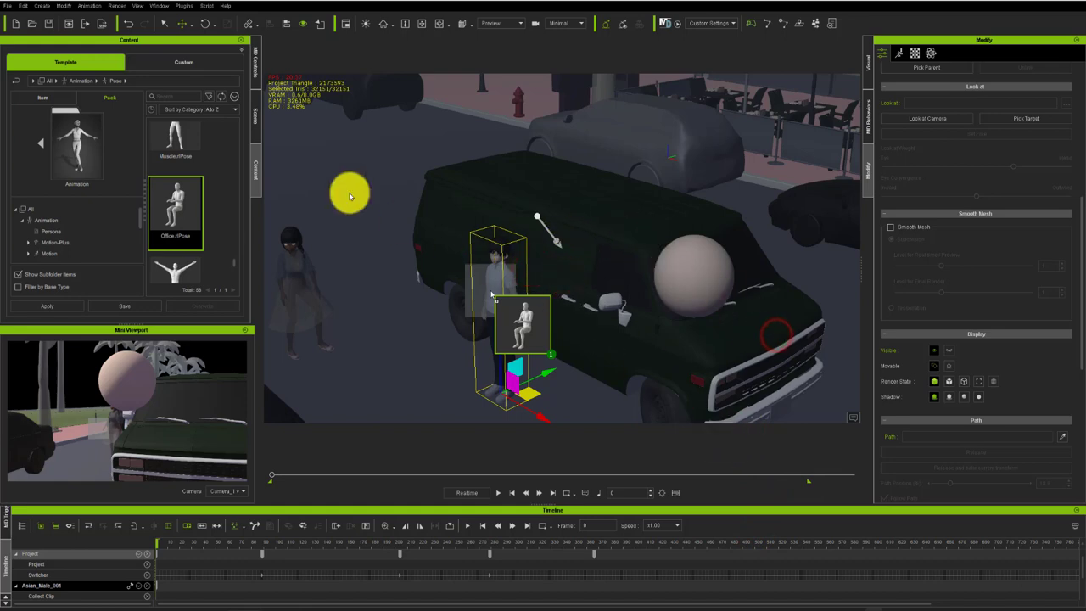
pyautogui.click(572, 324)
pyautogui.click(319, 288)
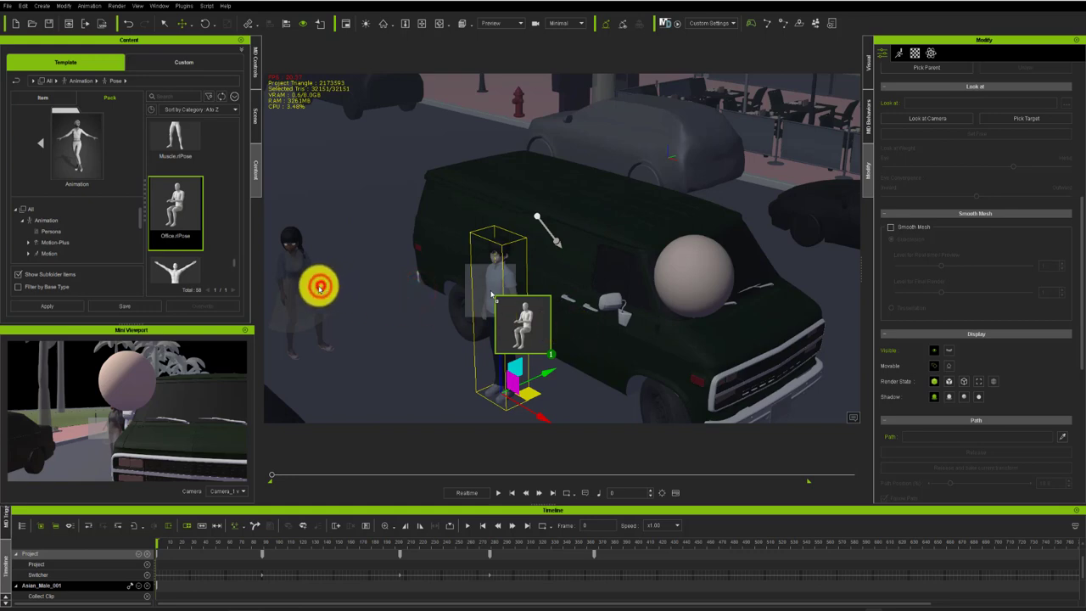
pyautogui.click(335, 386)
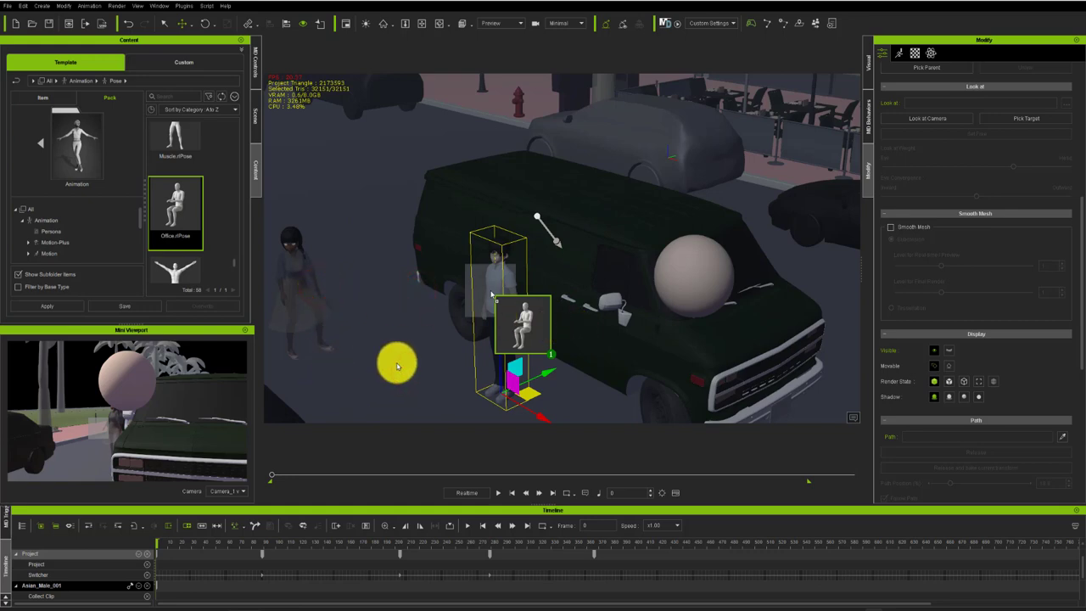
pyautogui.click(581, 288)
pyautogui.click(646, 308)
pyautogui.click(321, 283)
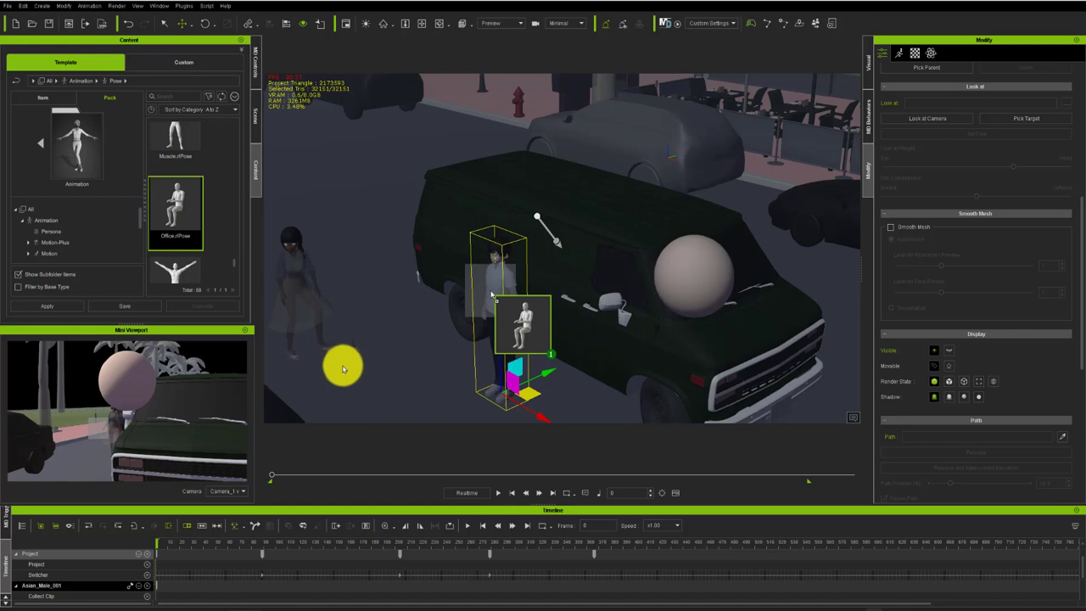
pyautogui.click(410, 474)
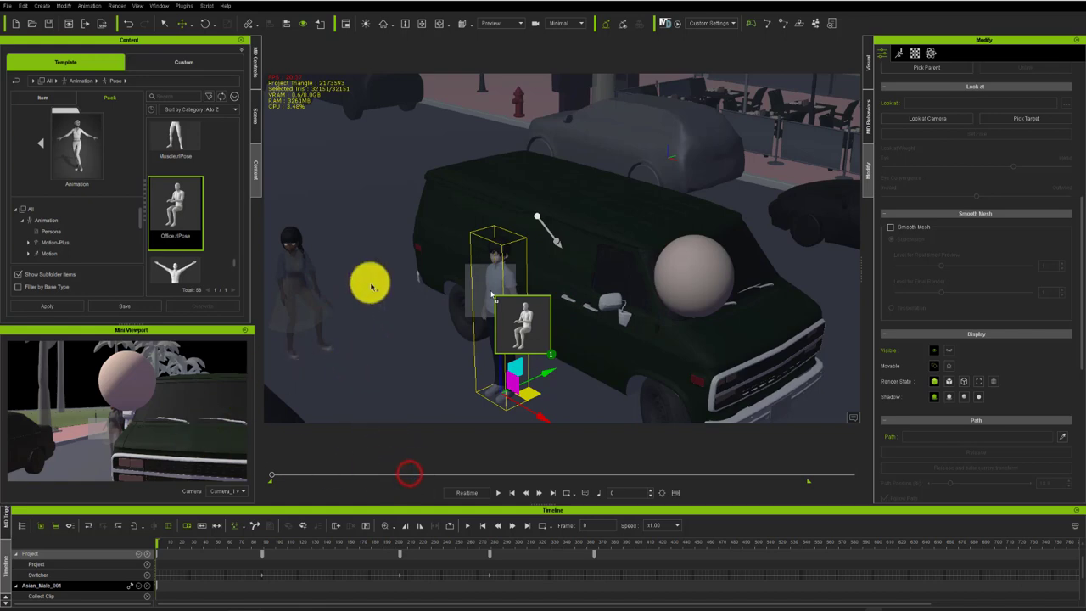
pyautogui.click(470, 195)
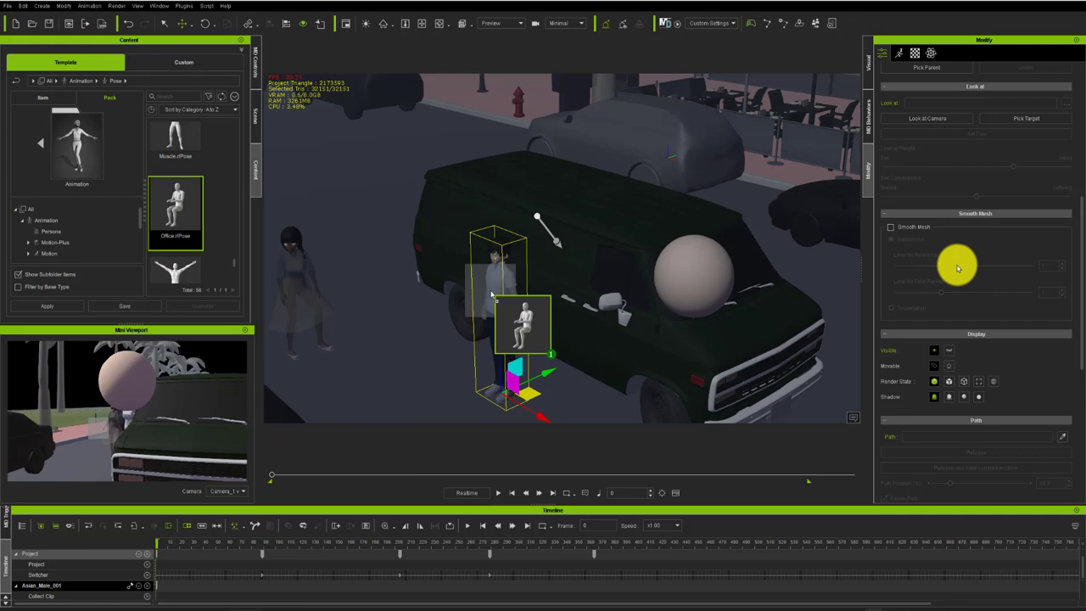
pyautogui.click(1020, 157)
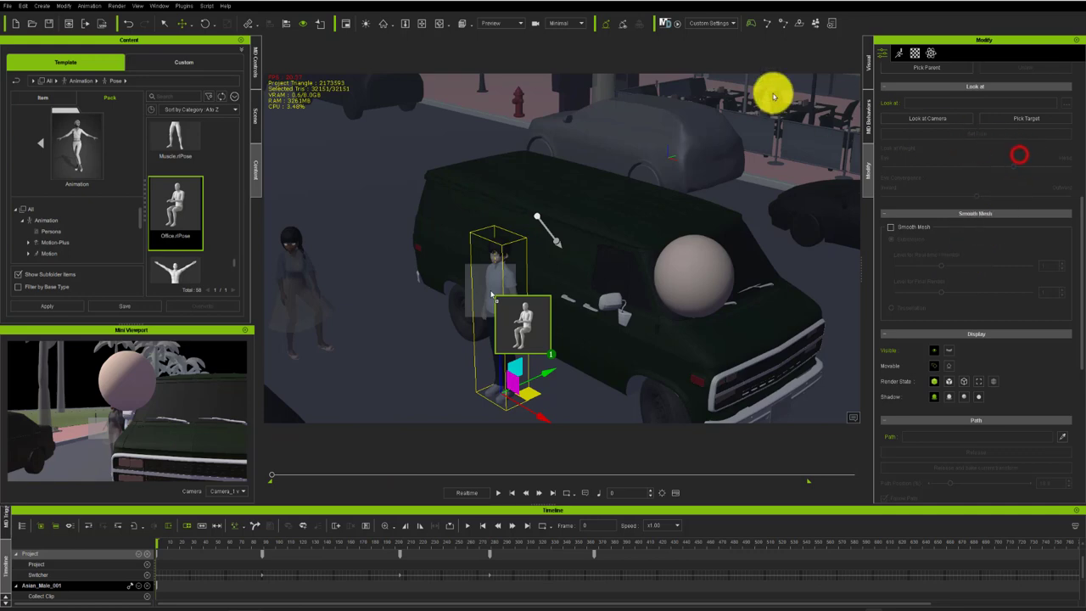
pyautogui.click(653, 62)
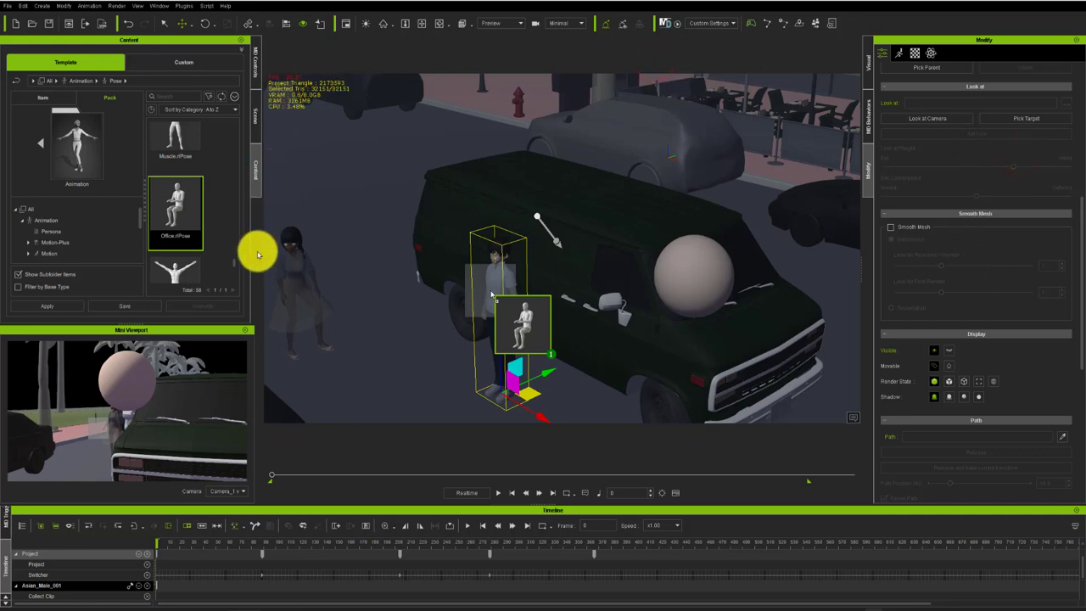
pyautogui.click(305, 252)
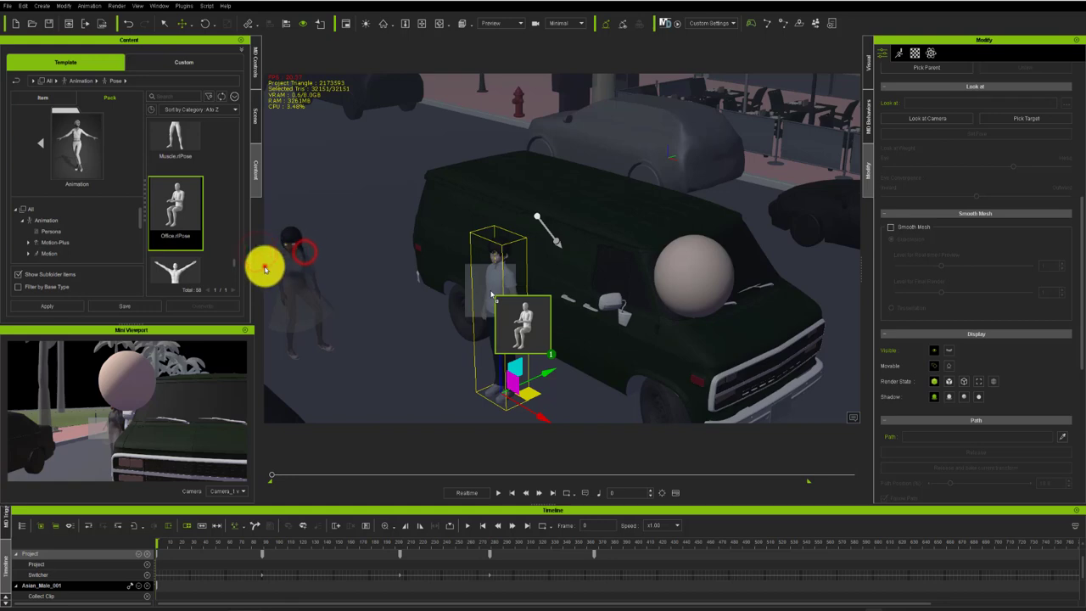
pyautogui.click(265, 266)
pyautogui.click(258, 204)
pyautogui.click(218, 217)
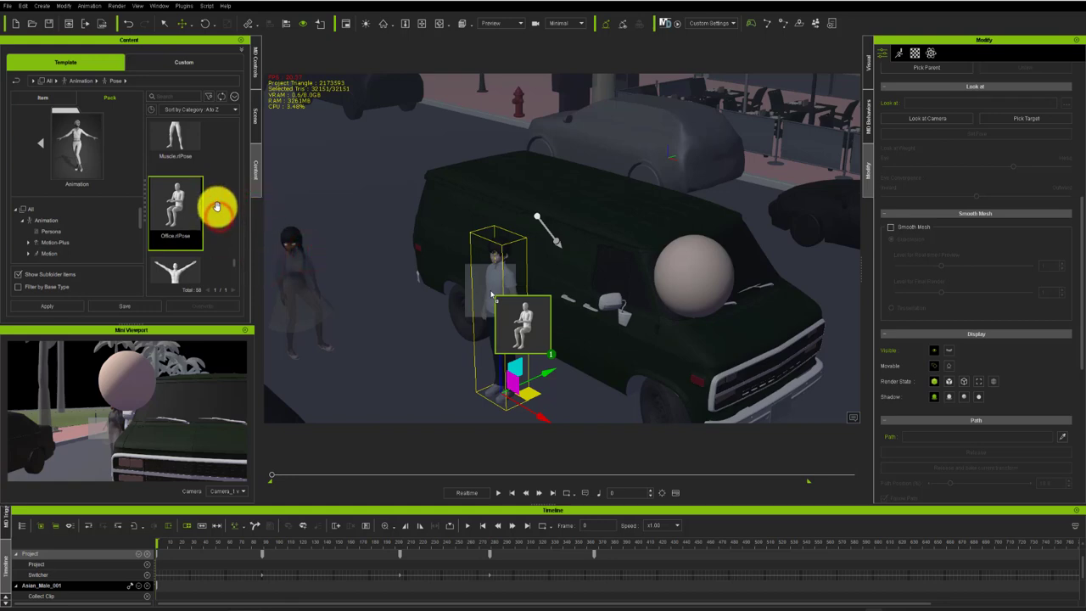
pyautogui.click(219, 209)
pyautogui.click(259, 205)
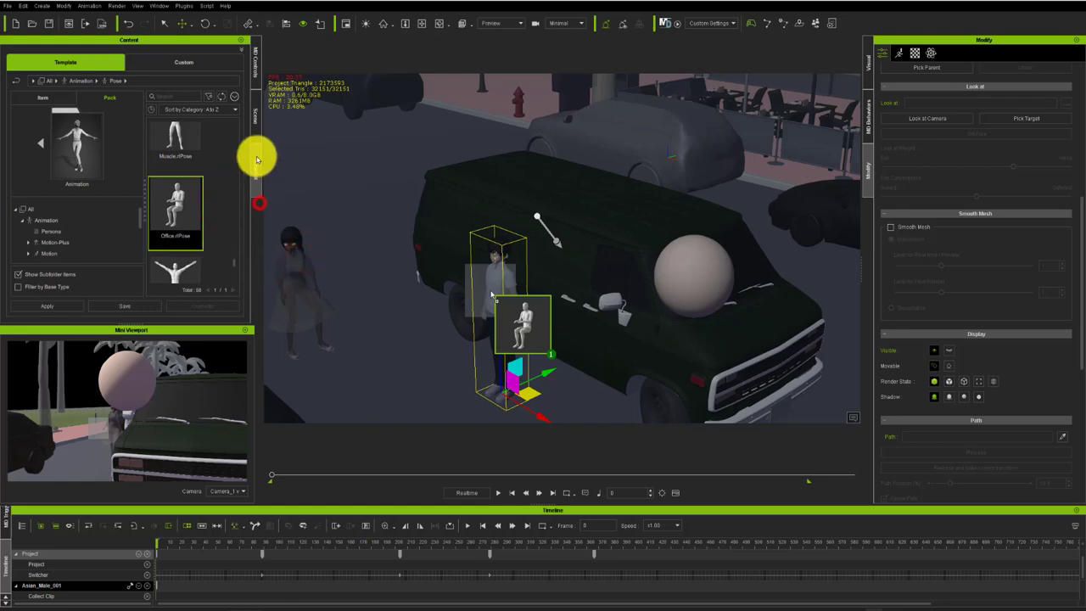
pyautogui.click(565, 246)
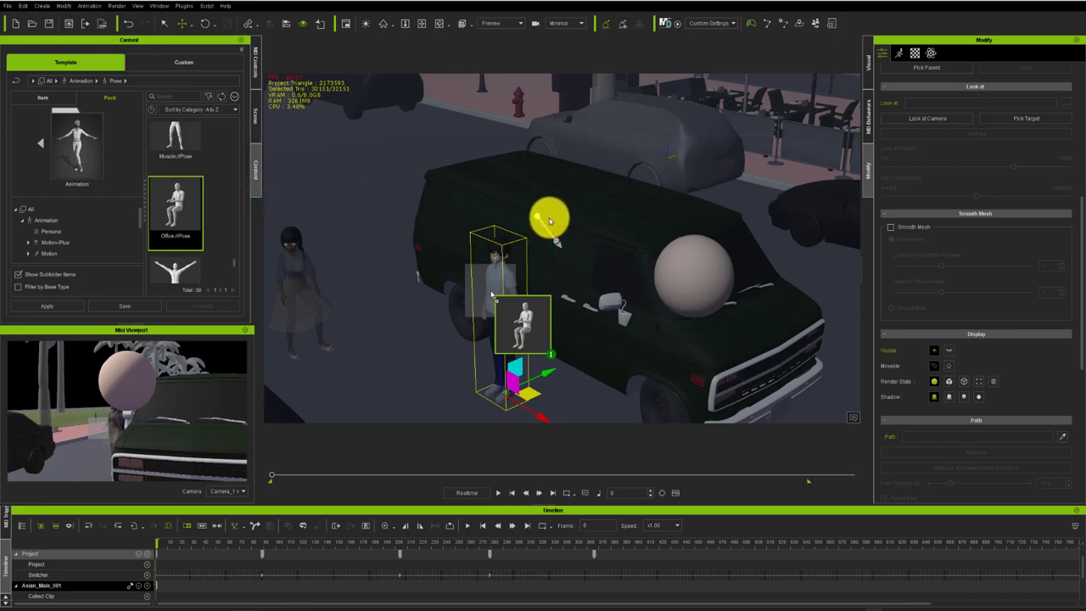
pyautogui.click(291, 114)
pyautogui.click(241, 114)
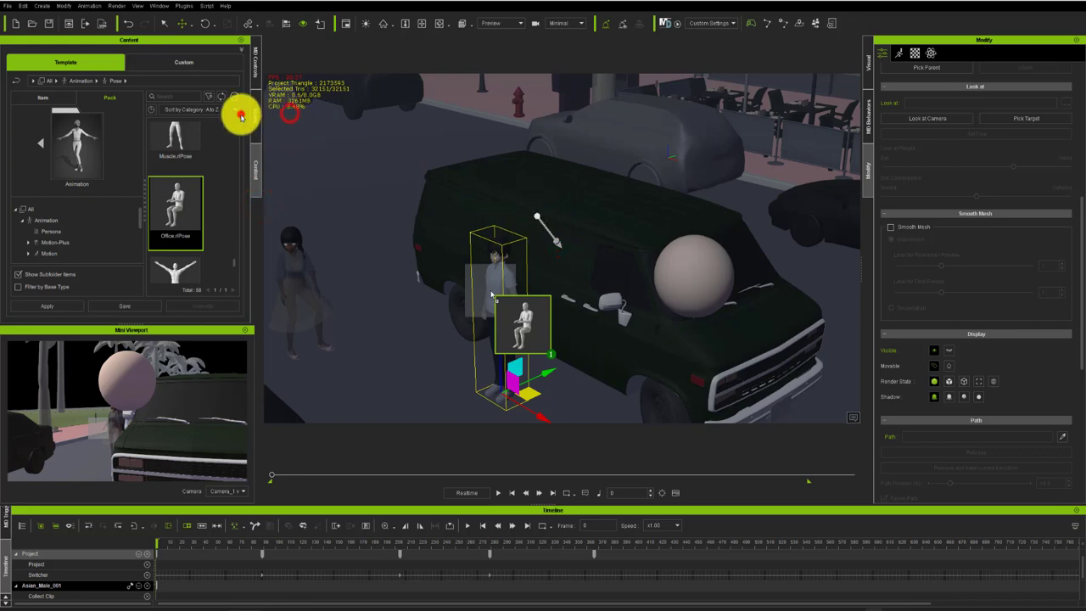
pyautogui.click(322, 114)
pyautogui.click(252, 194)
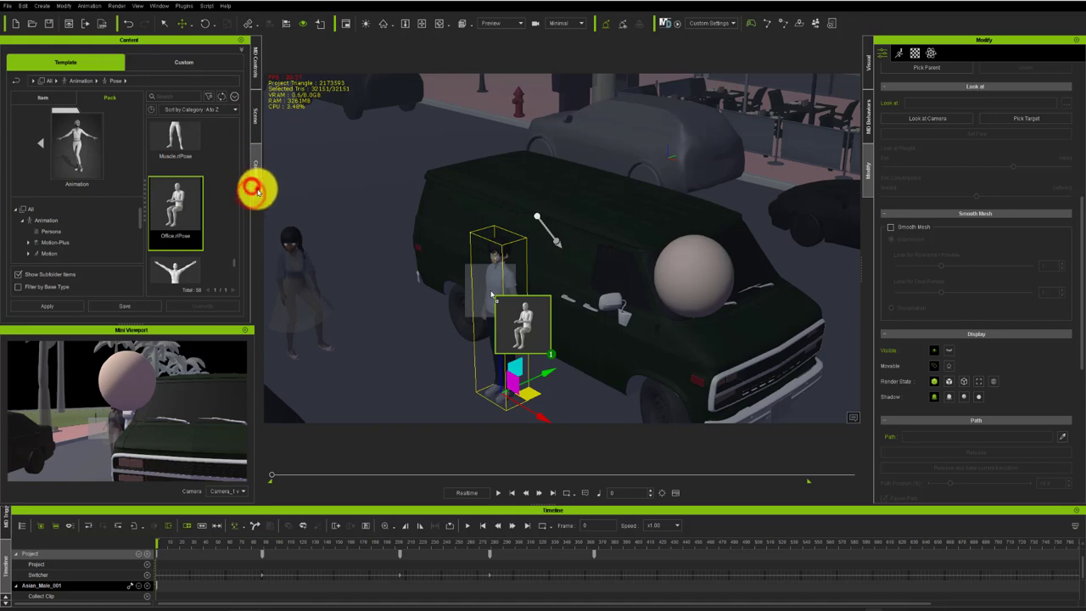
pyautogui.click(377, 139)
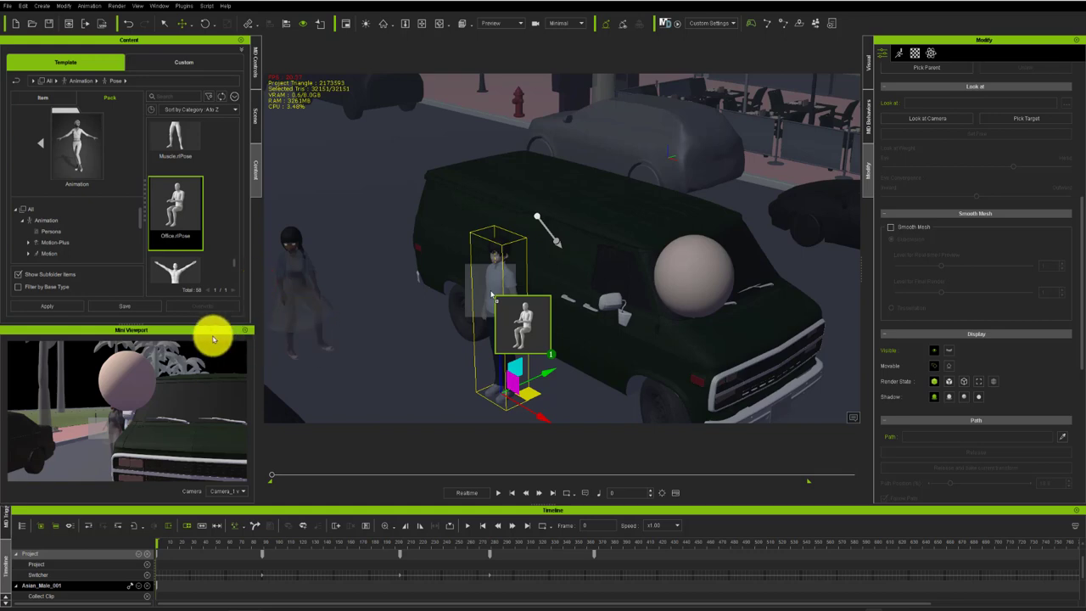
pyautogui.click(555, 314)
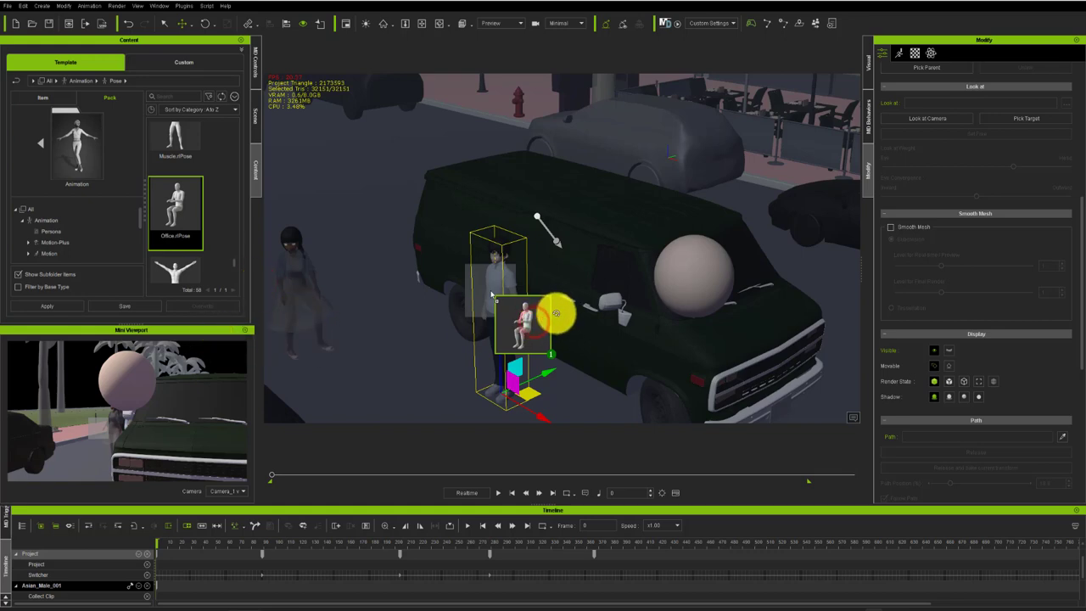
pyautogui.click(285, 167)
pyautogui.click(305, 281)
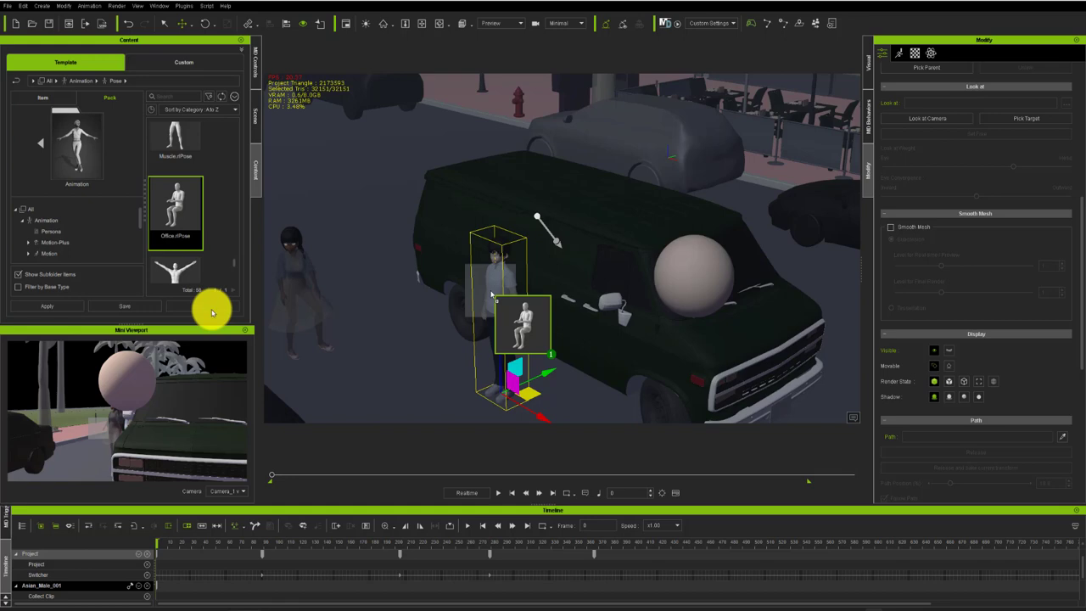
pyautogui.click(179, 20)
pyautogui.click(605, 290)
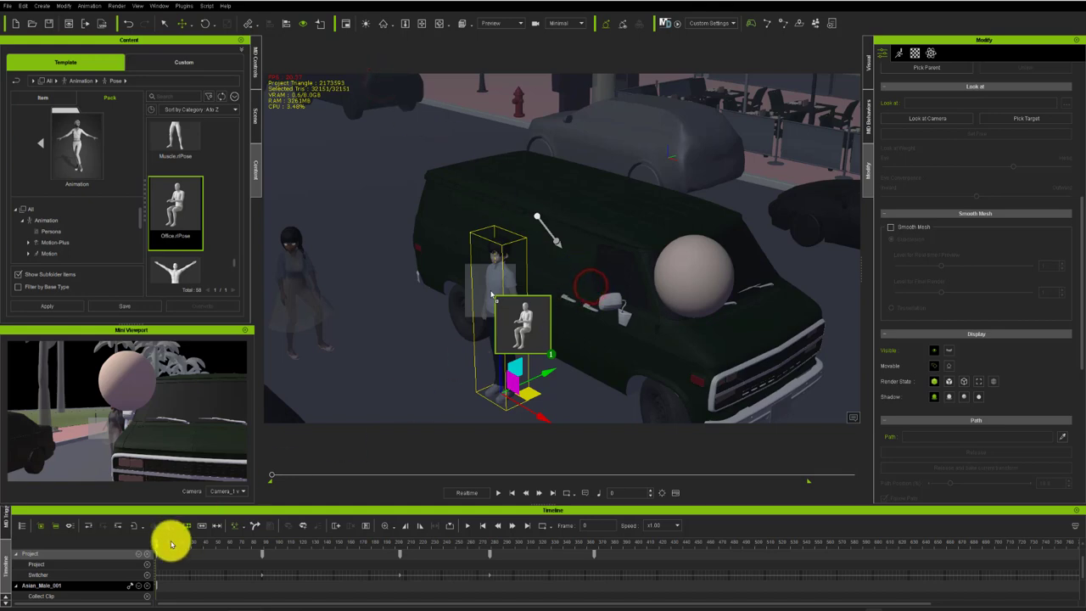
pyautogui.click(181, 23)
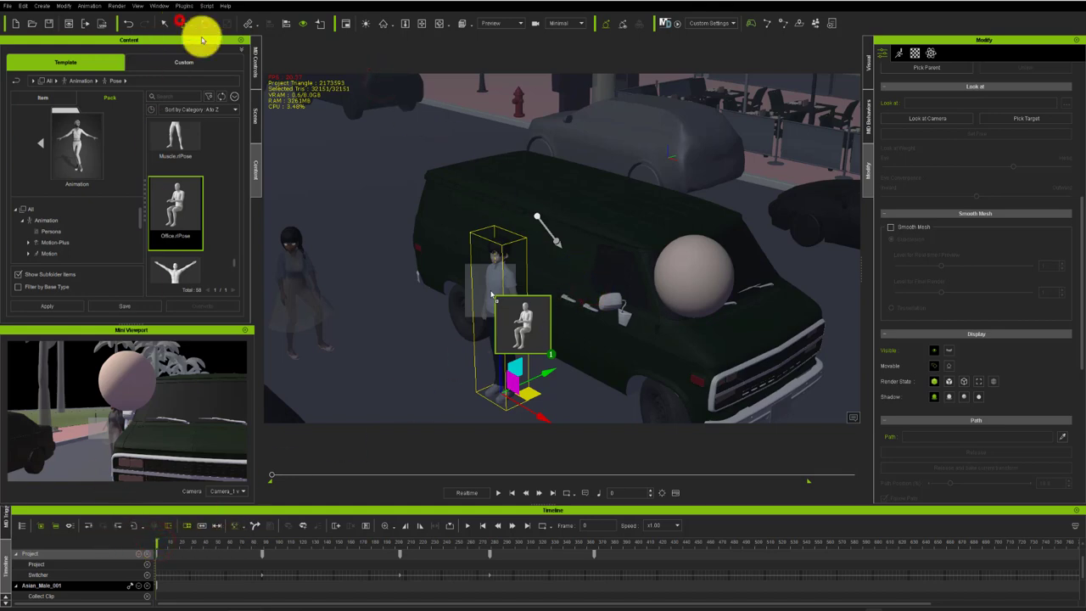
pyautogui.click(631, 355)
pyautogui.click(643, 351)
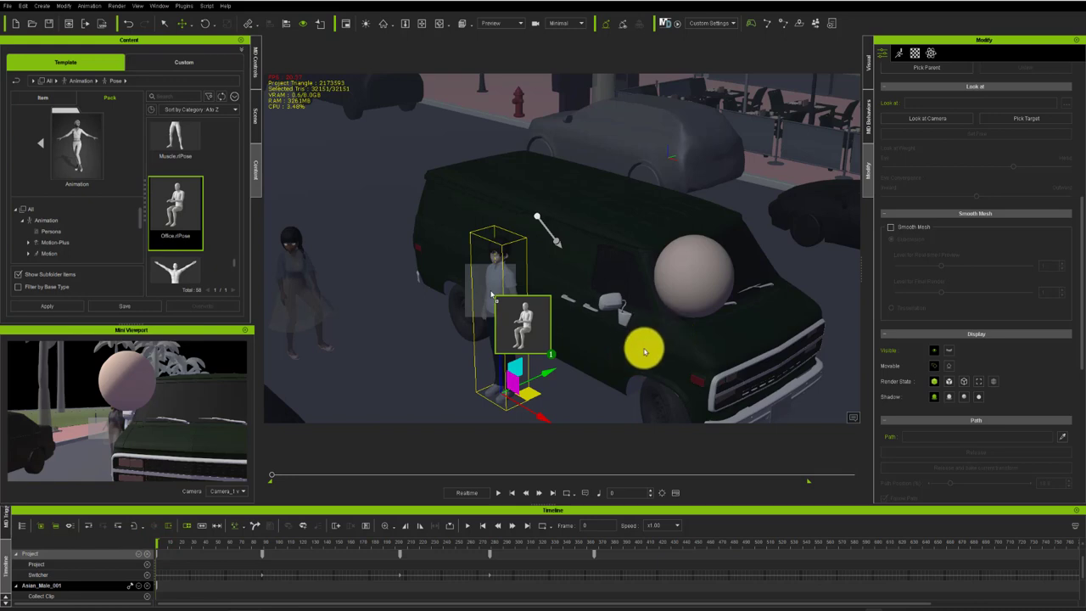
pyautogui.click(645, 351)
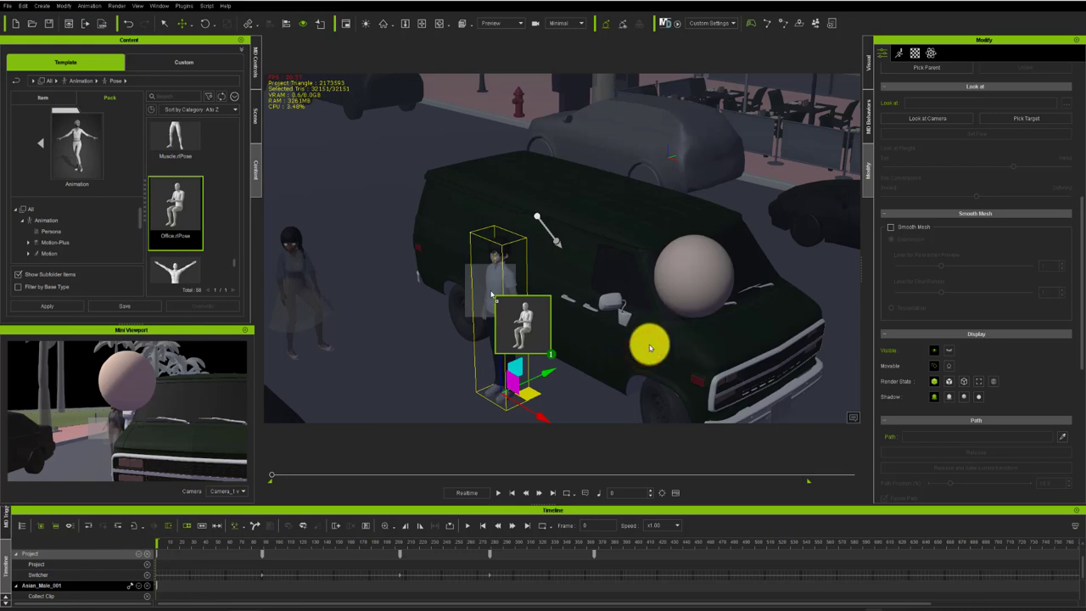
pyautogui.click(606, 390)
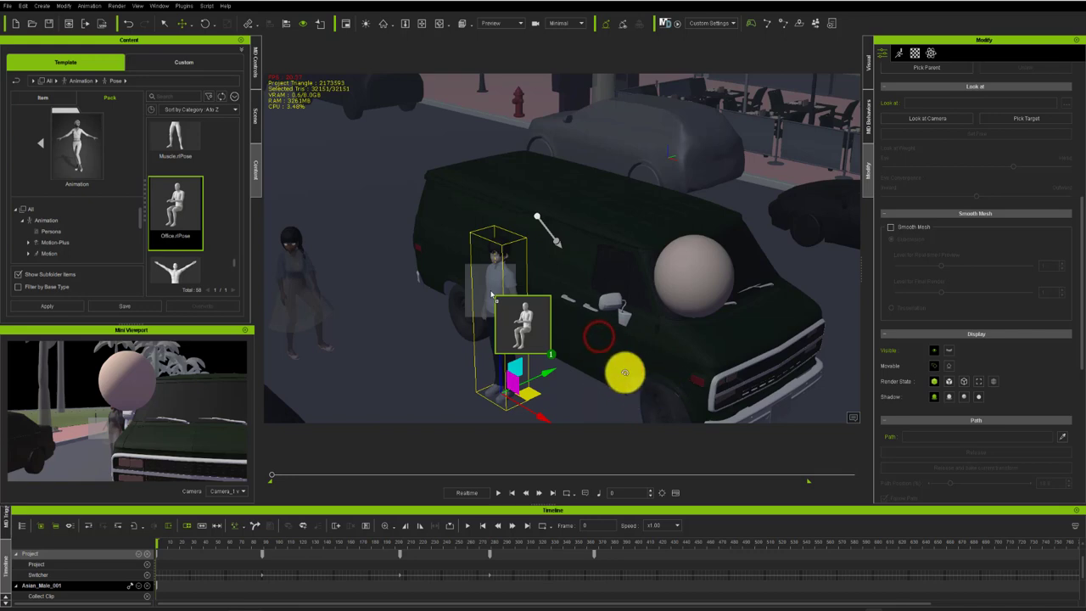
pyautogui.click(650, 350)
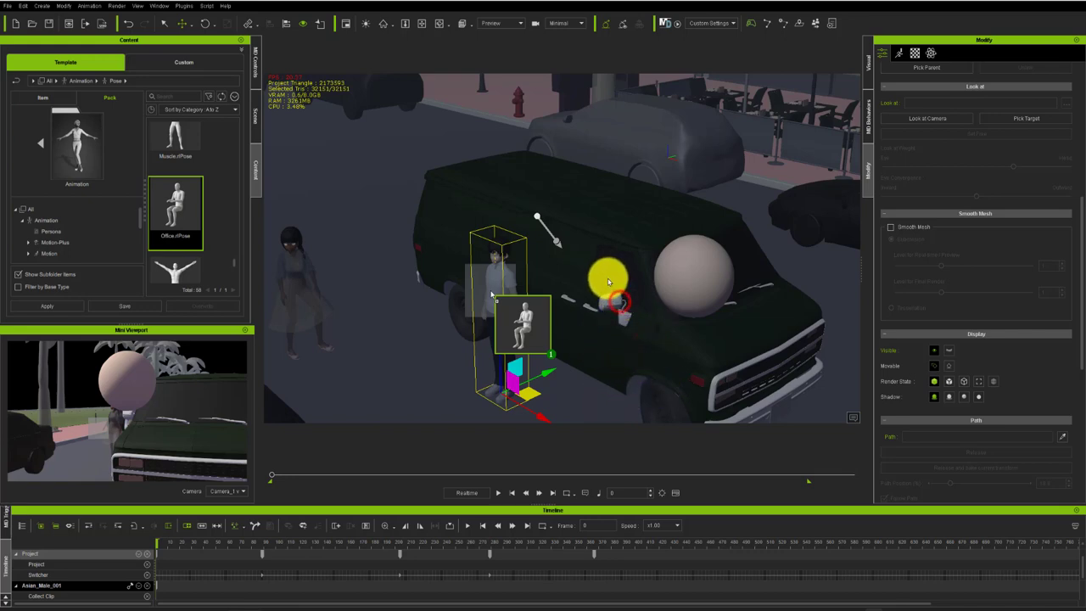
pyautogui.click(655, 305)
pyautogui.click(657, 309)
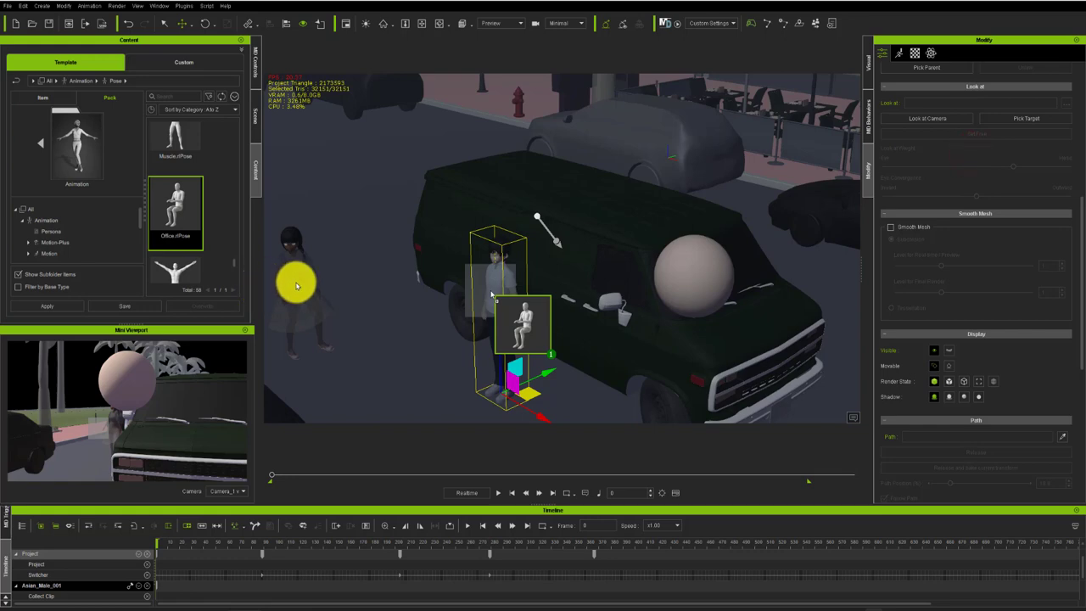
pyautogui.click(208, 310)
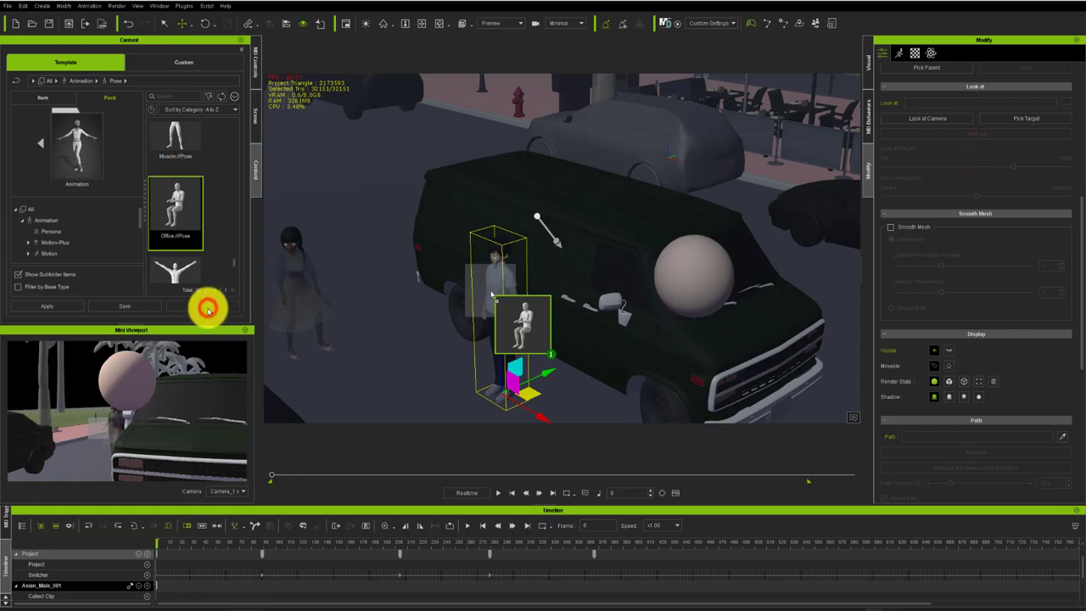
pyautogui.click(649, 286)
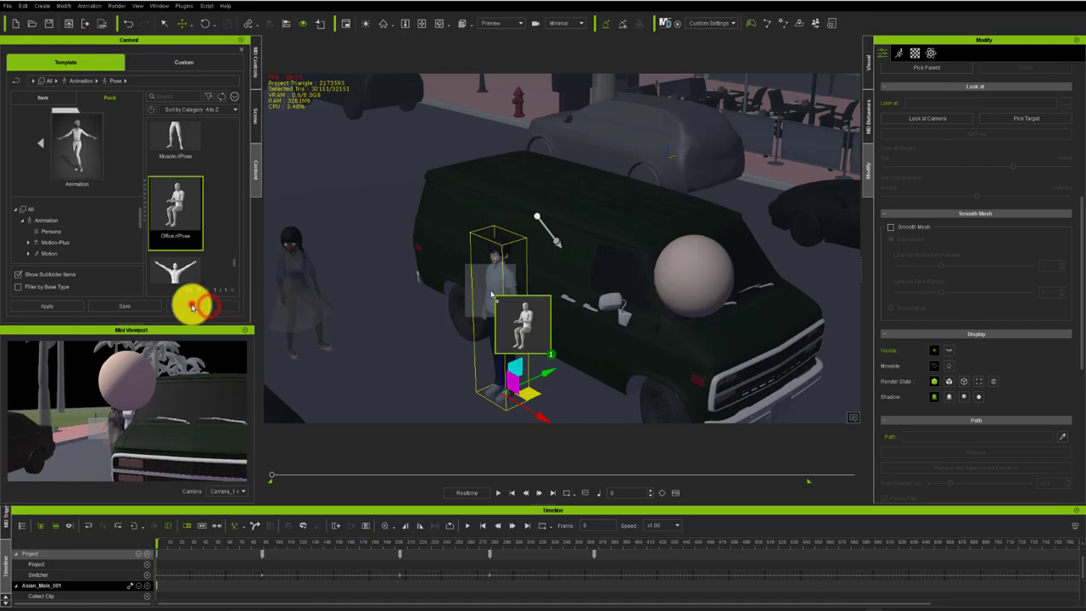
pyautogui.click(628, 288)
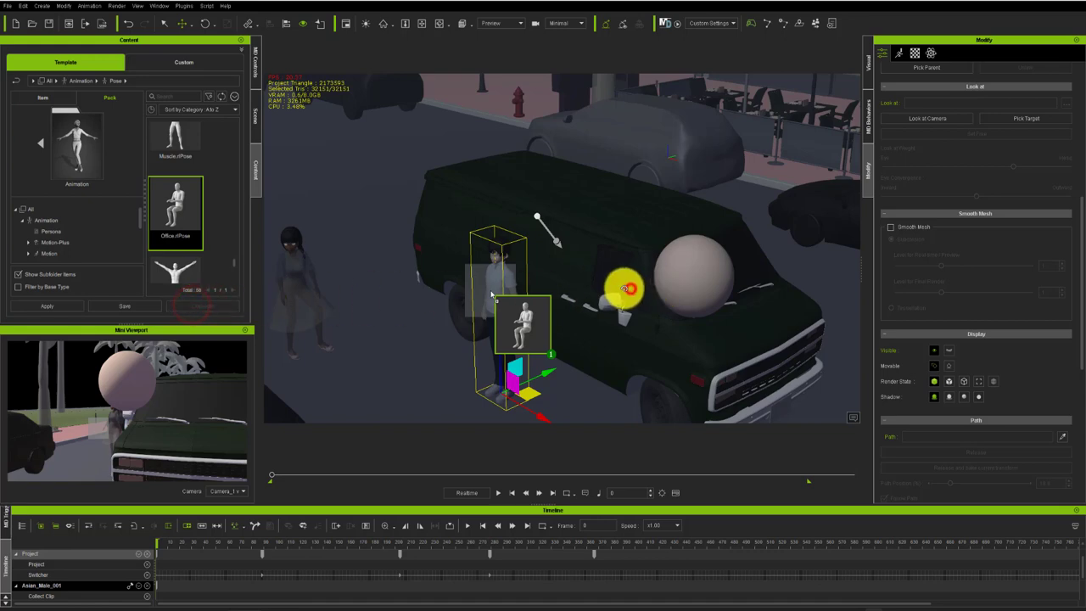
pyautogui.click(286, 184)
pyautogui.click(629, 307)
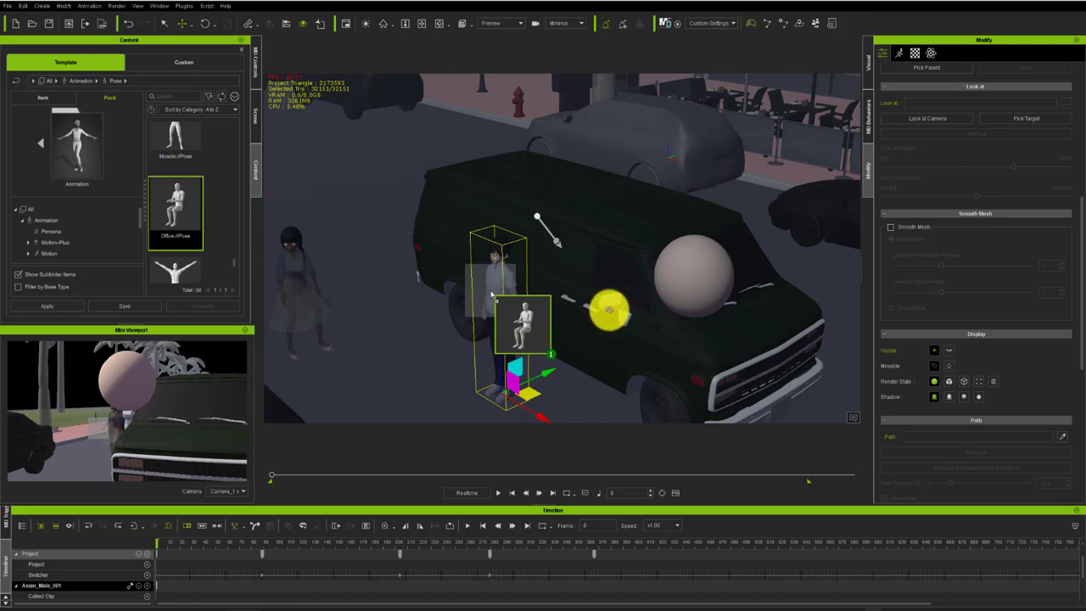
pyautogui.click(645, 251)
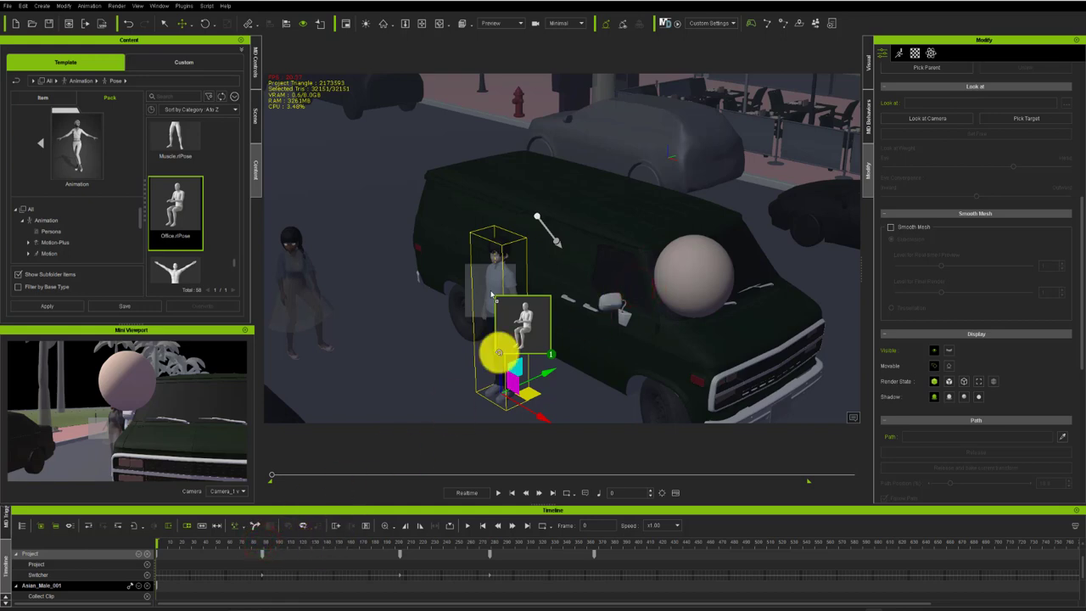
pyautogui.click(618, 219)
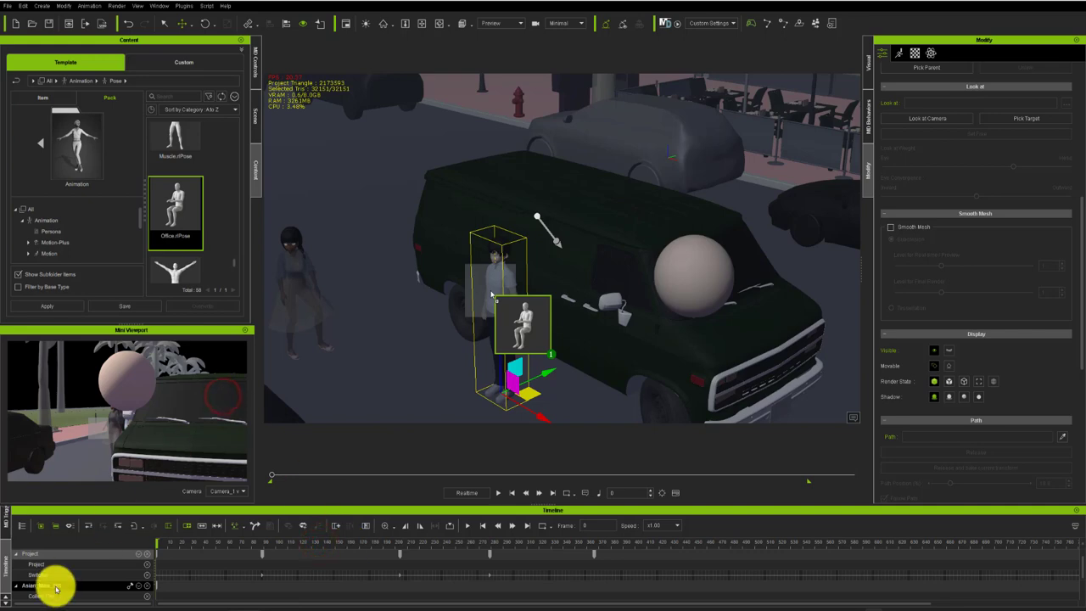
pyautogui.click(348, 541)
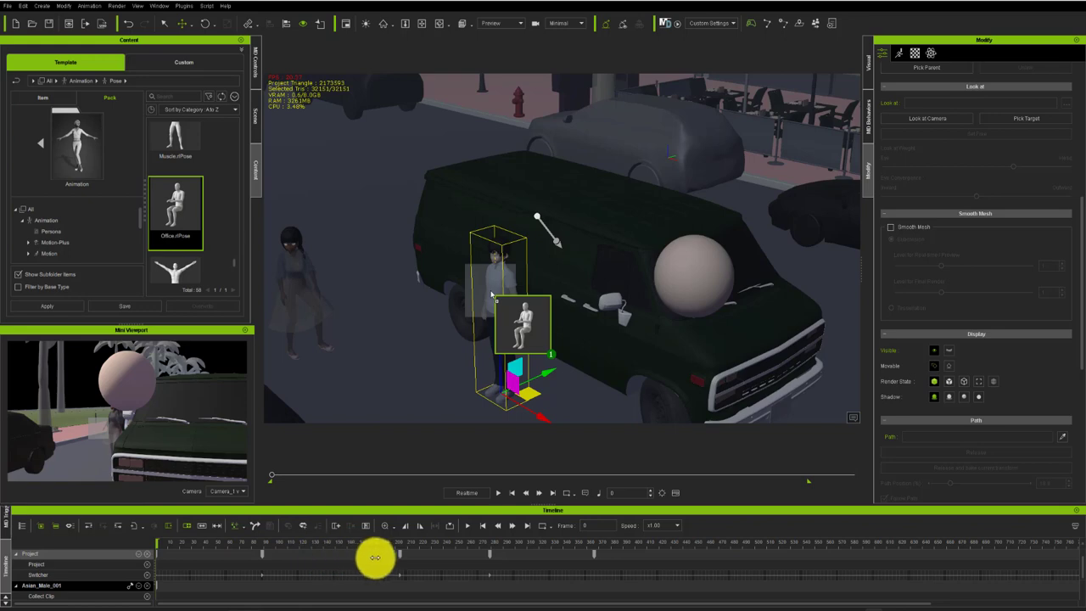
pyautogui.click(652, 289)
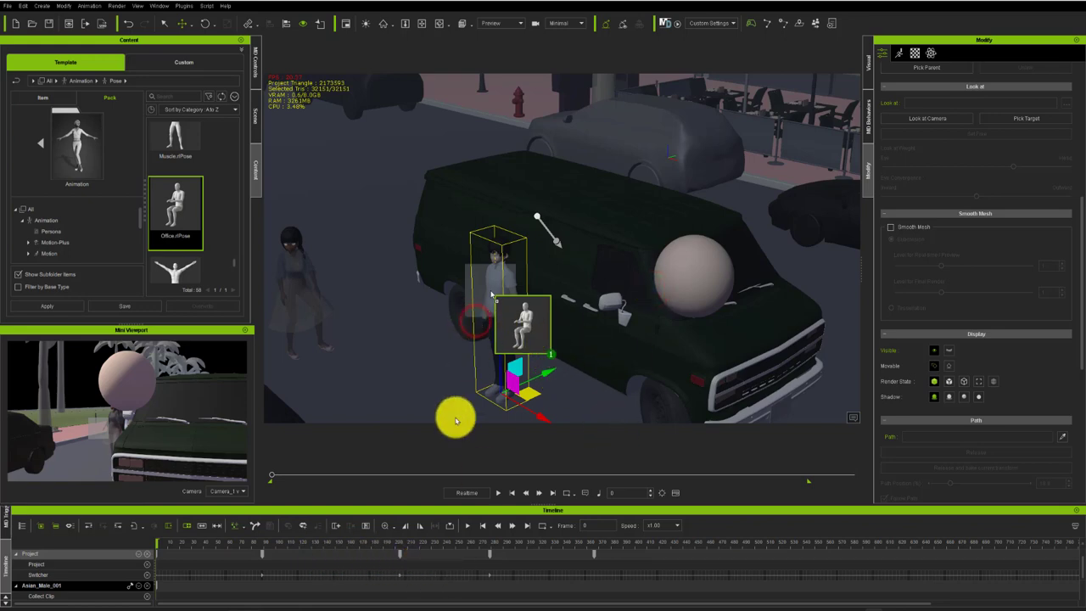
pyautogui.click(436, 543)
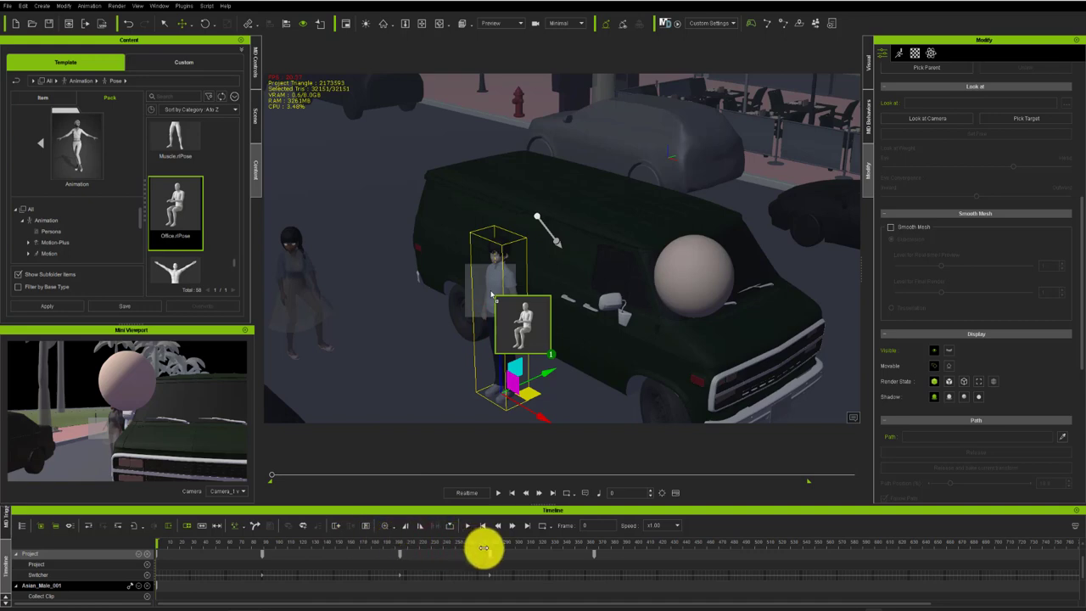
pyautogui.click(439, 199)
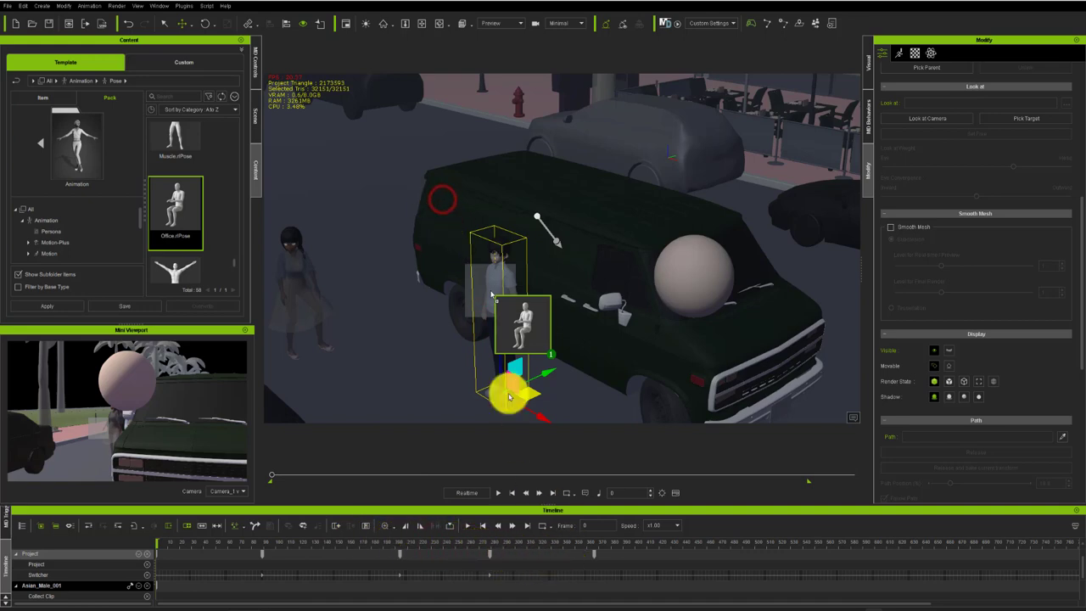
pyautogui.click(569, 545)
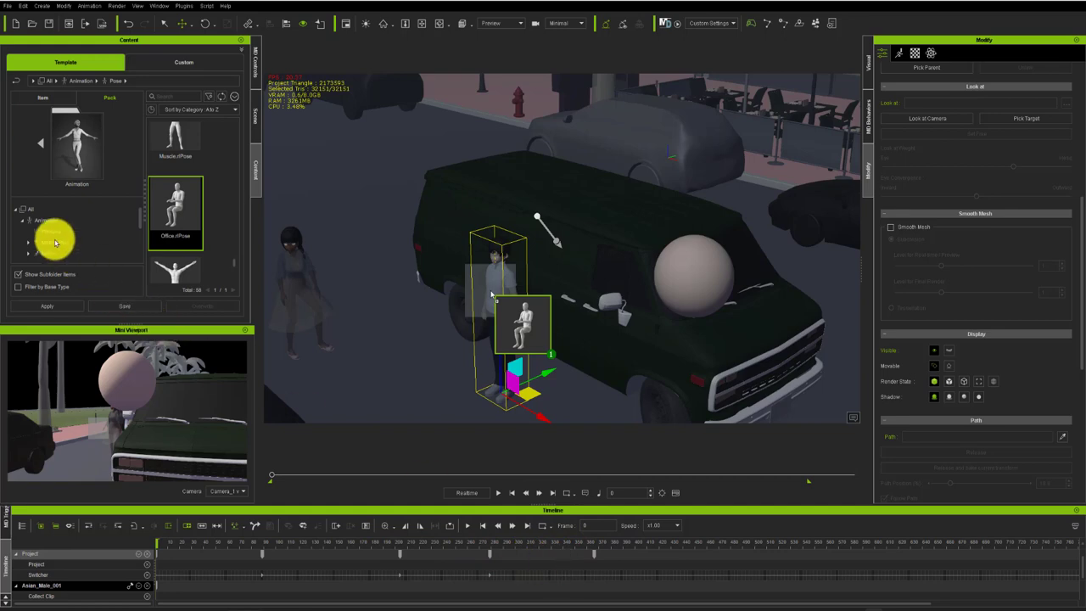
pyautogui.click(251, 113)
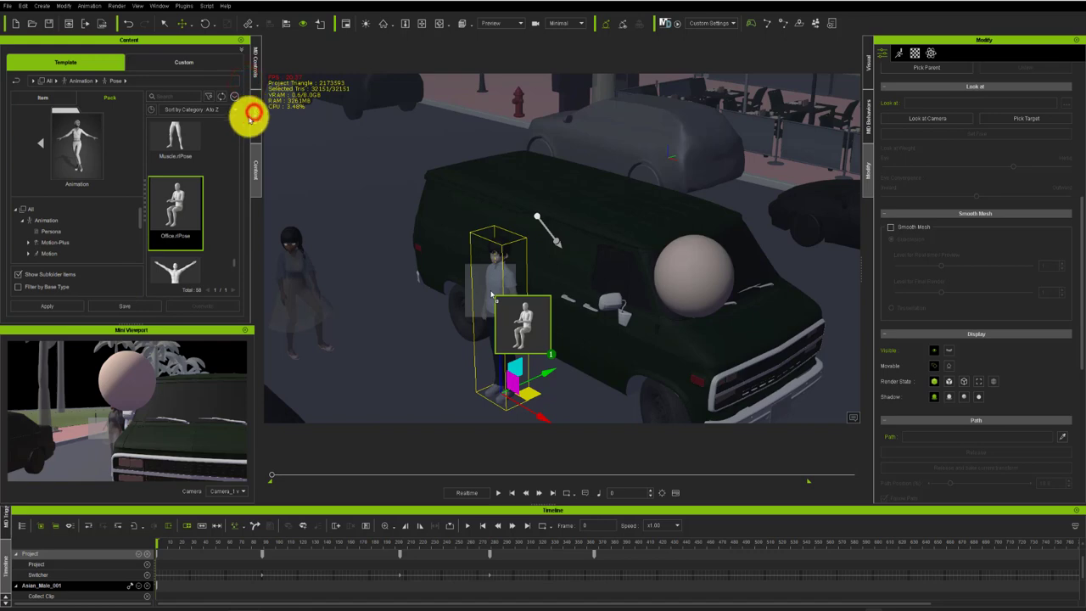
pyautogui.click(199, 271)
pyautogui.click(82, 293)
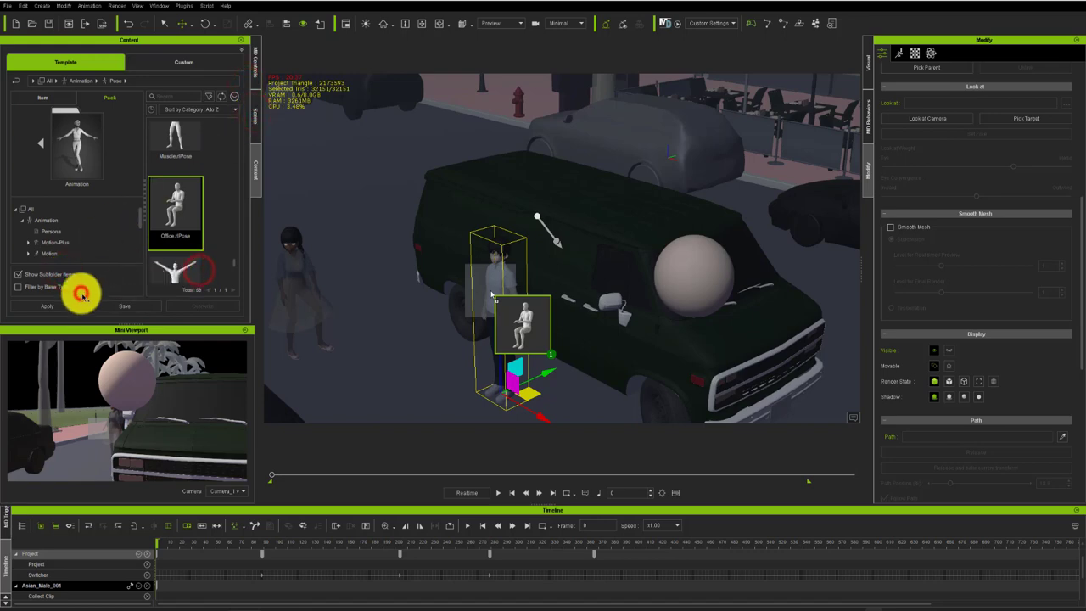
pyautogui.click(551, 541)
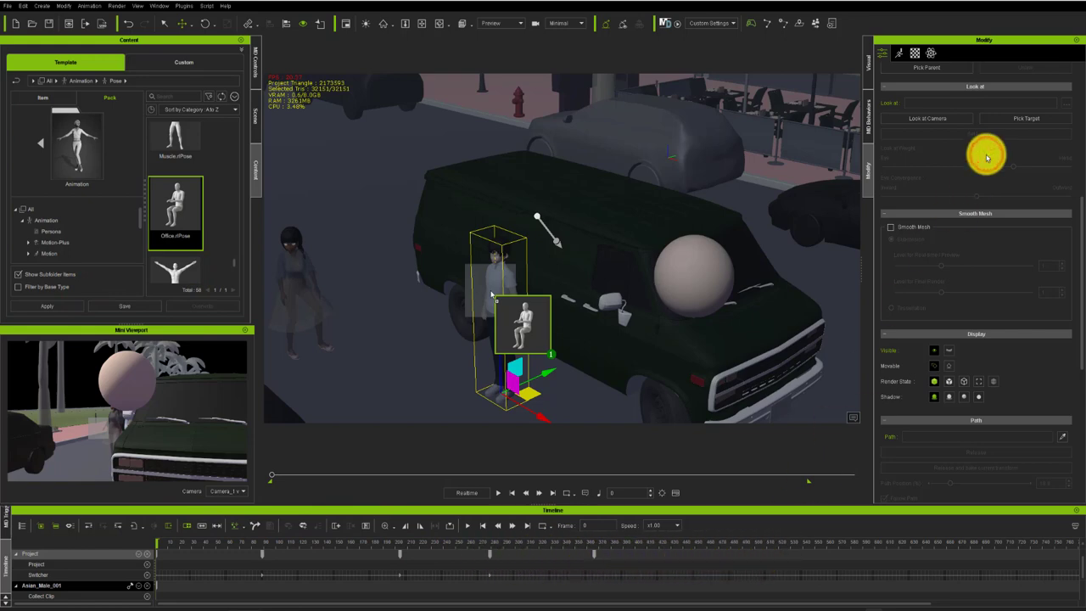
pyautogui.click(205, 23)
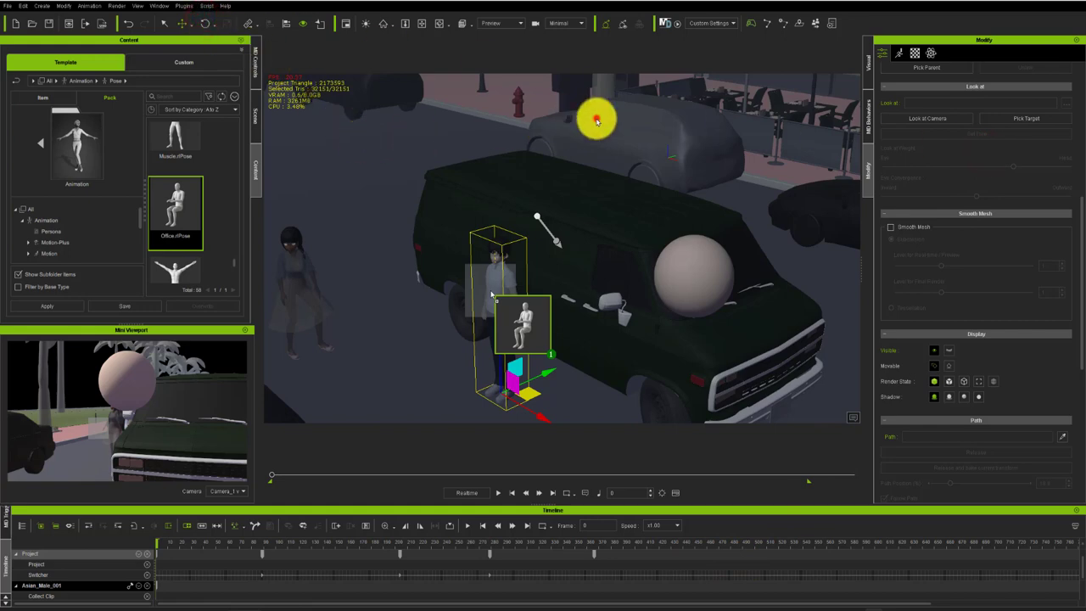
pyautogui.click(765, 540)
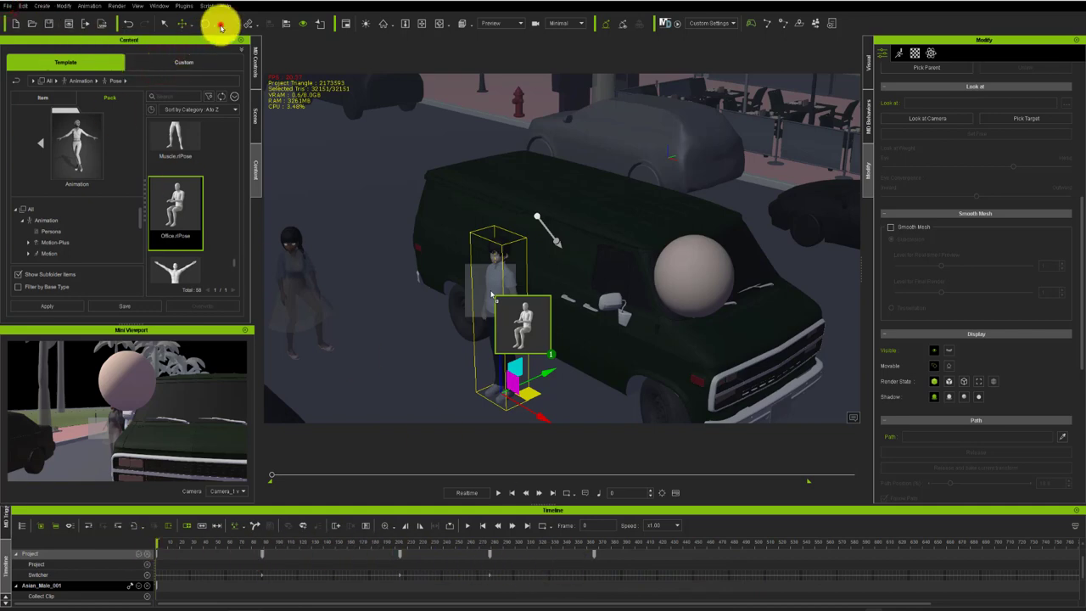
pyautogui.click(220, 25)
pyautogui.click(164, 85)
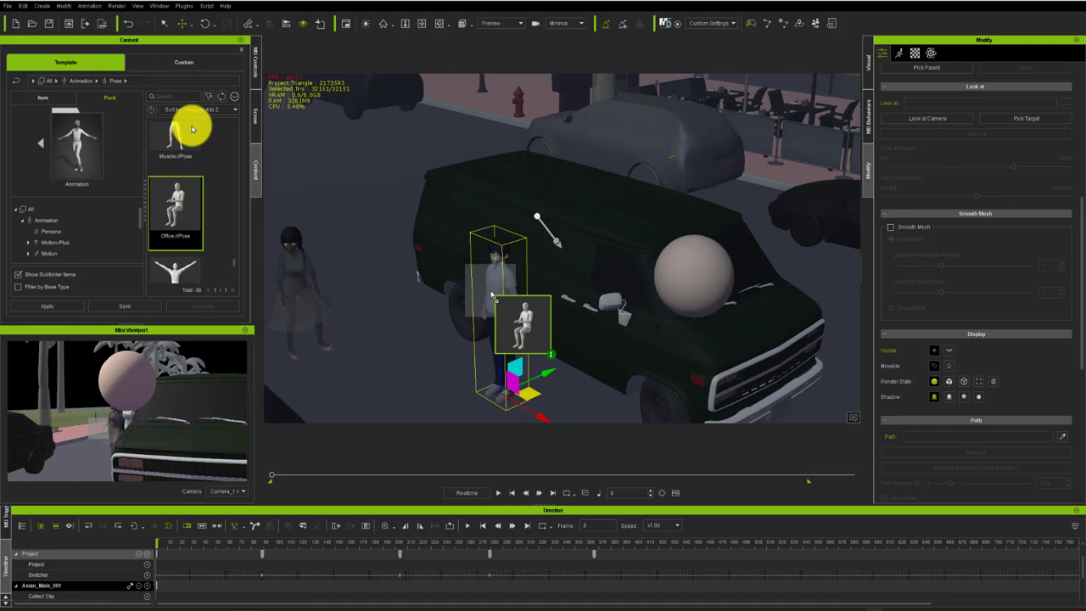
pyautogui.click(189, 69)
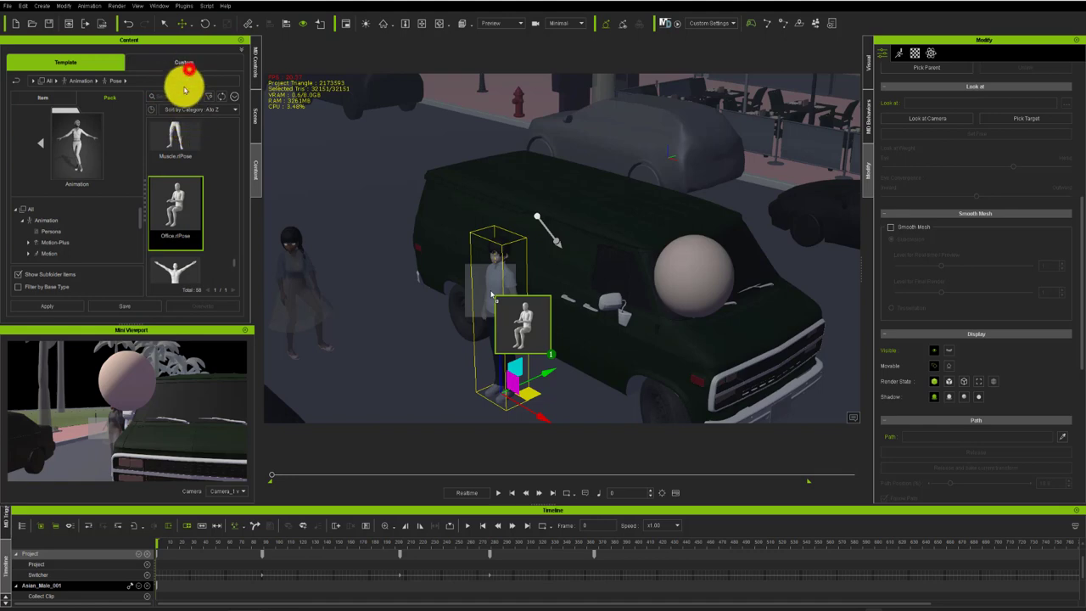
pyautogui.click(53, 26)
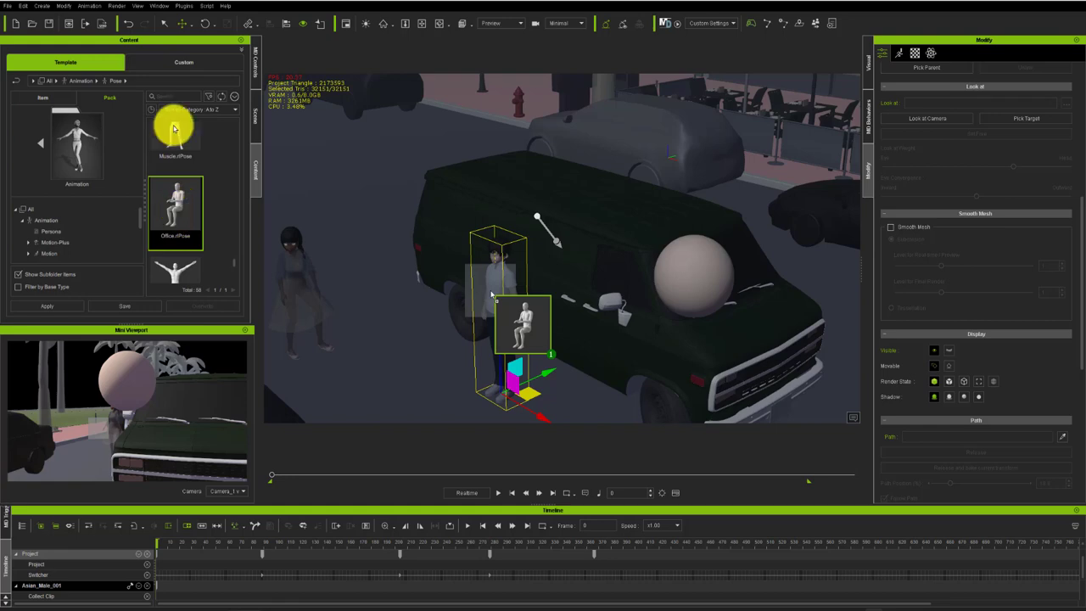
pyautogui.click(164, 185)
pyautogui.click(49, 24)
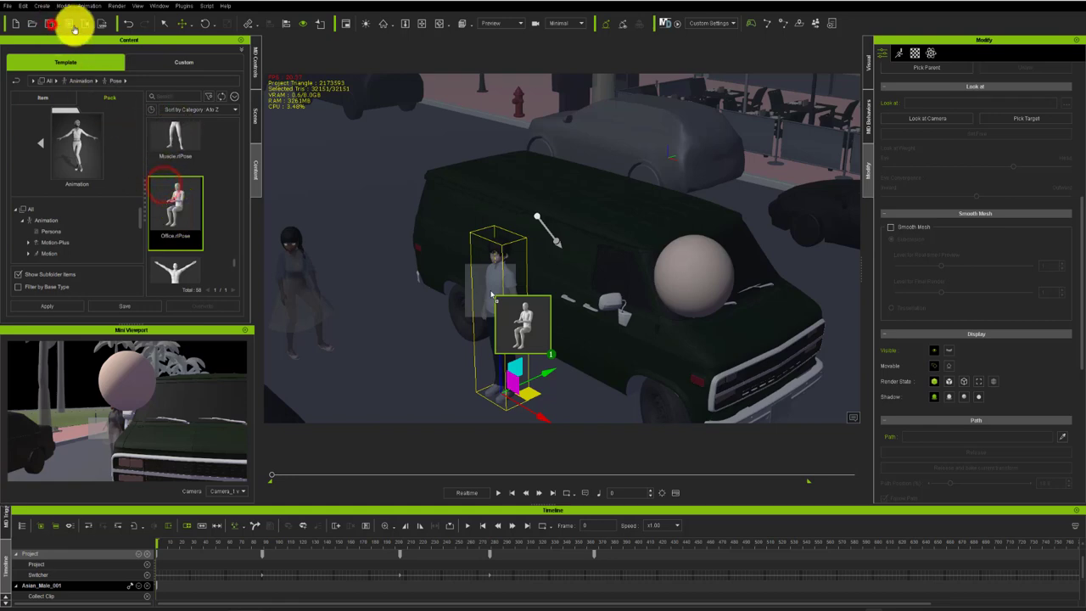
pyautogui.click(182, 23)
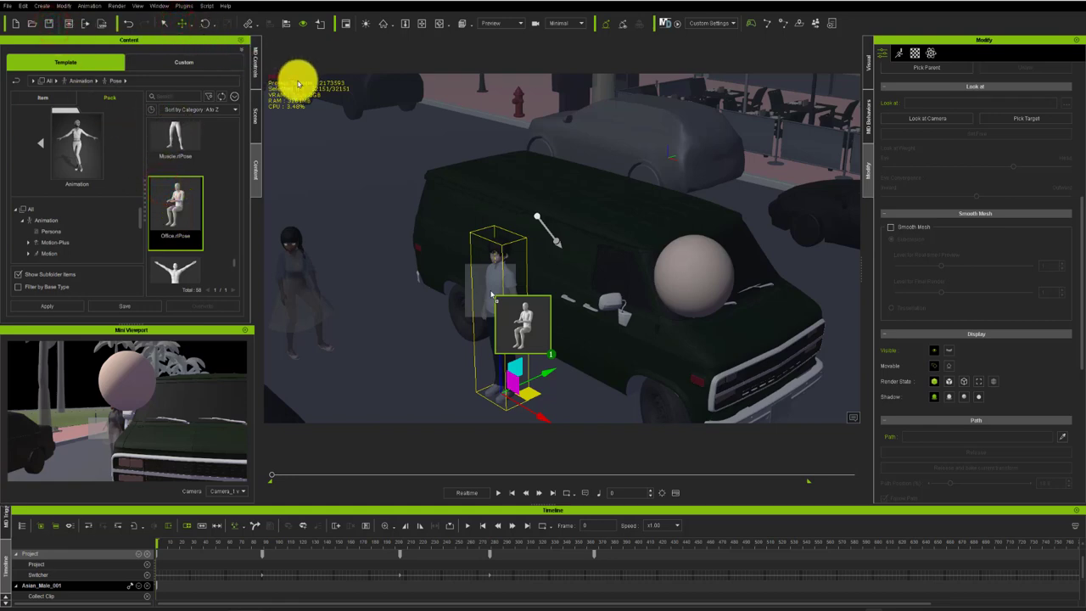
pyautogui.click(225, 80)
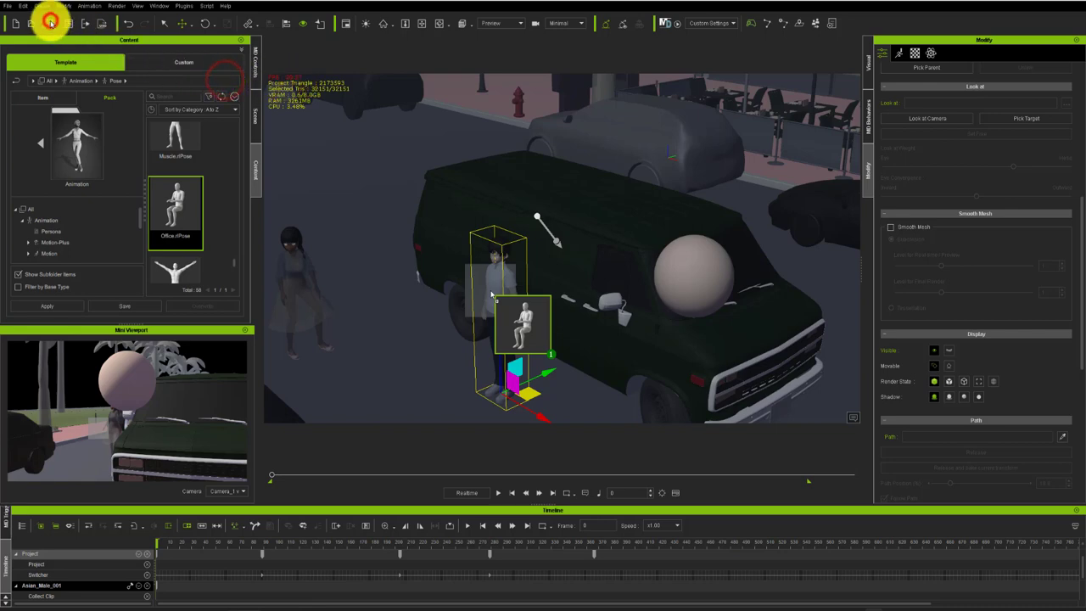
pyautogui.click(131, 78)
pyautogui.click(49, 27)
pyautogui.click(529, 415)
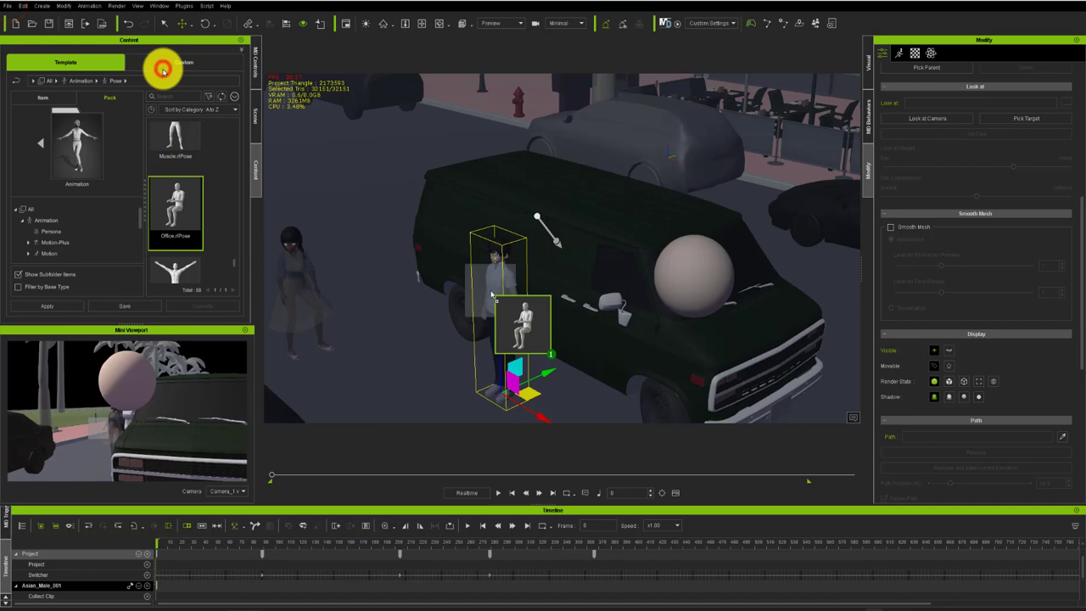
pyautogui.click(69, 136)
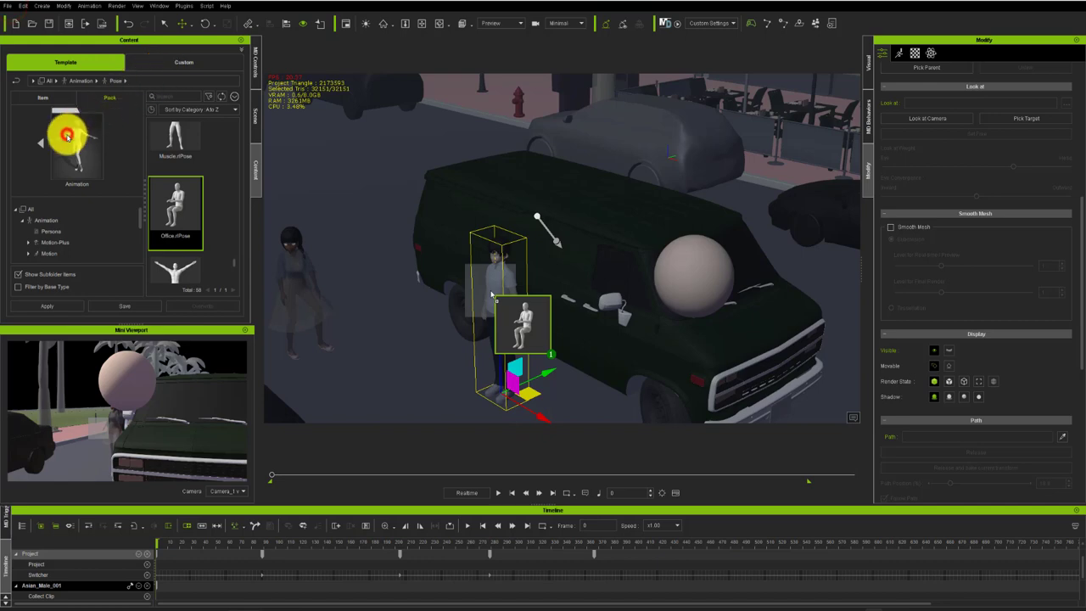
pyautogui.click(158, 264)
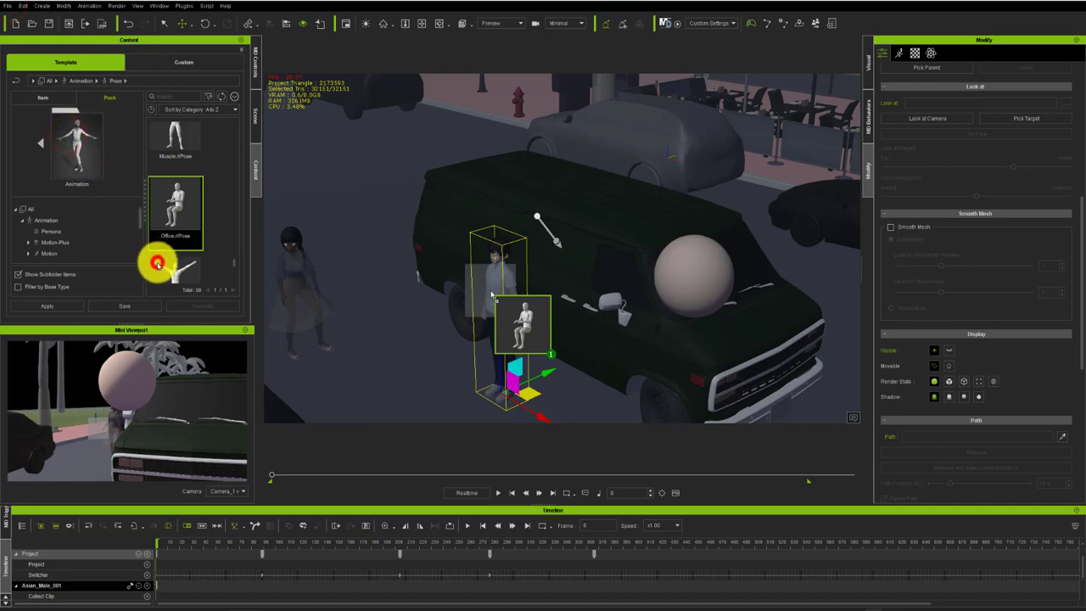
pyautogui.click(160, 165)
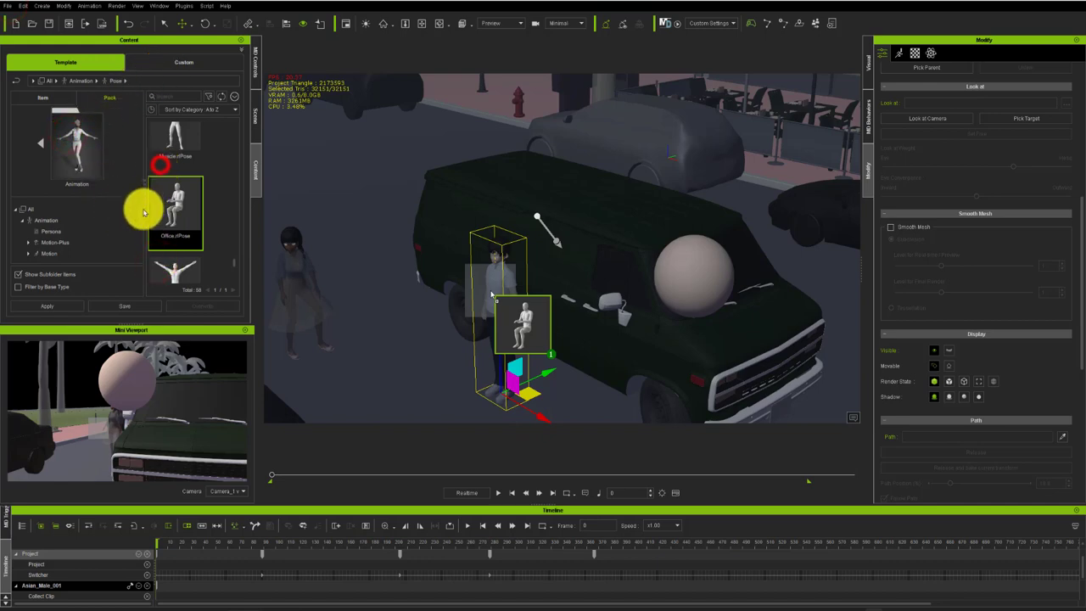
pyautogui.click(157, 289)
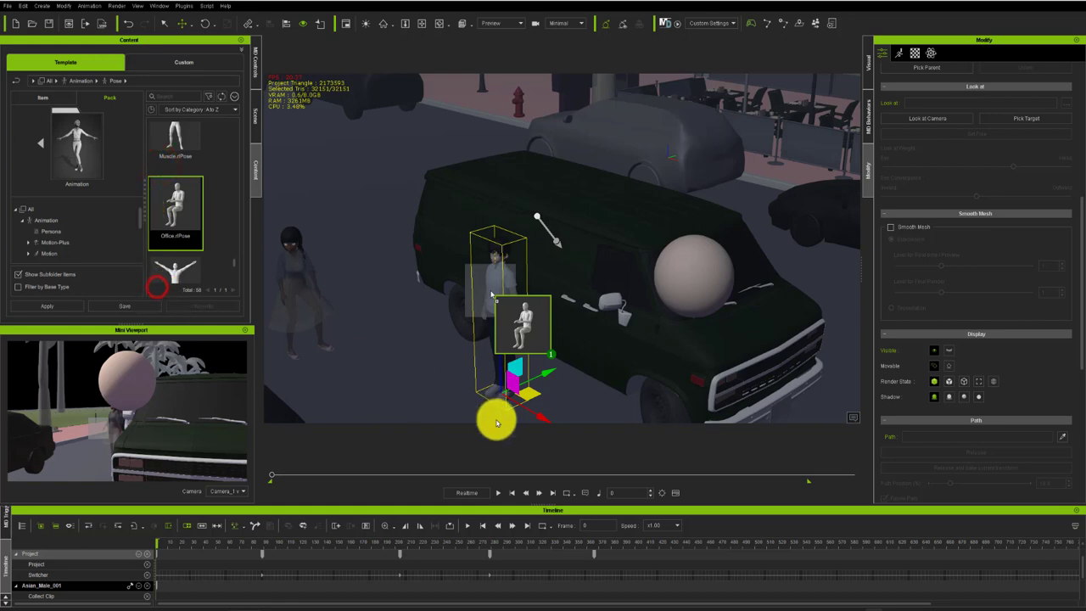
pyautogui.click(204, 540)
pyautogui.click(518, 419)
pyautogui.click(570, 542)
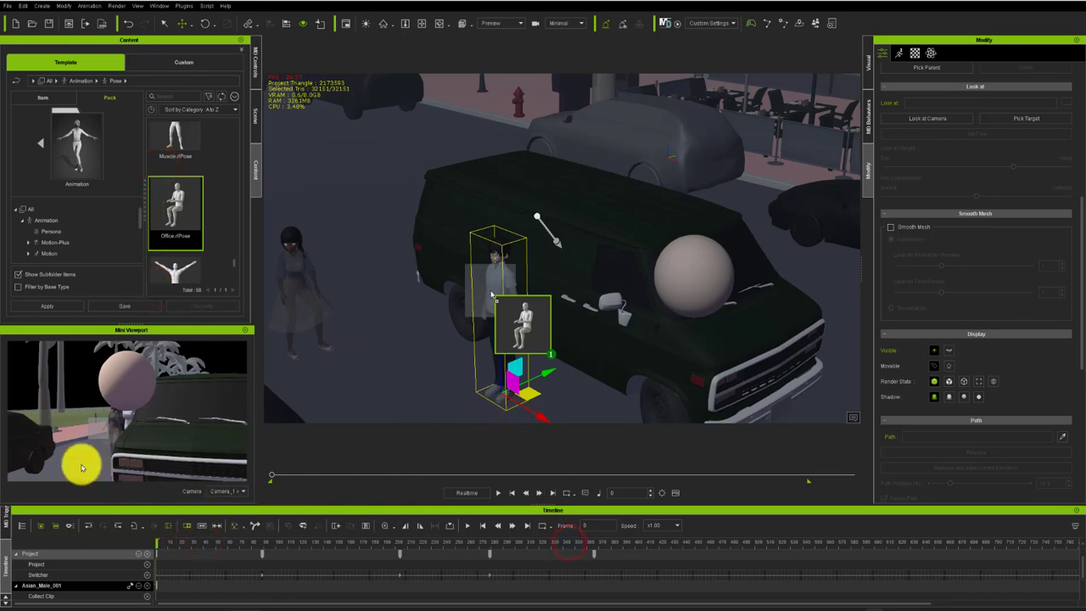
pyautogui.click(6, 6)
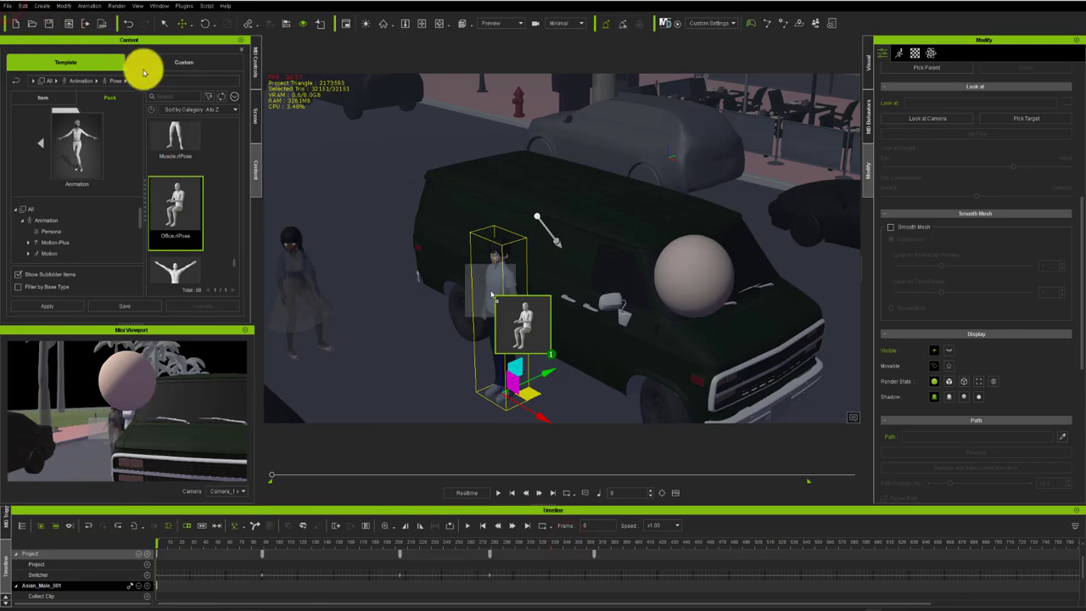
pyautogui.click(48, 43)
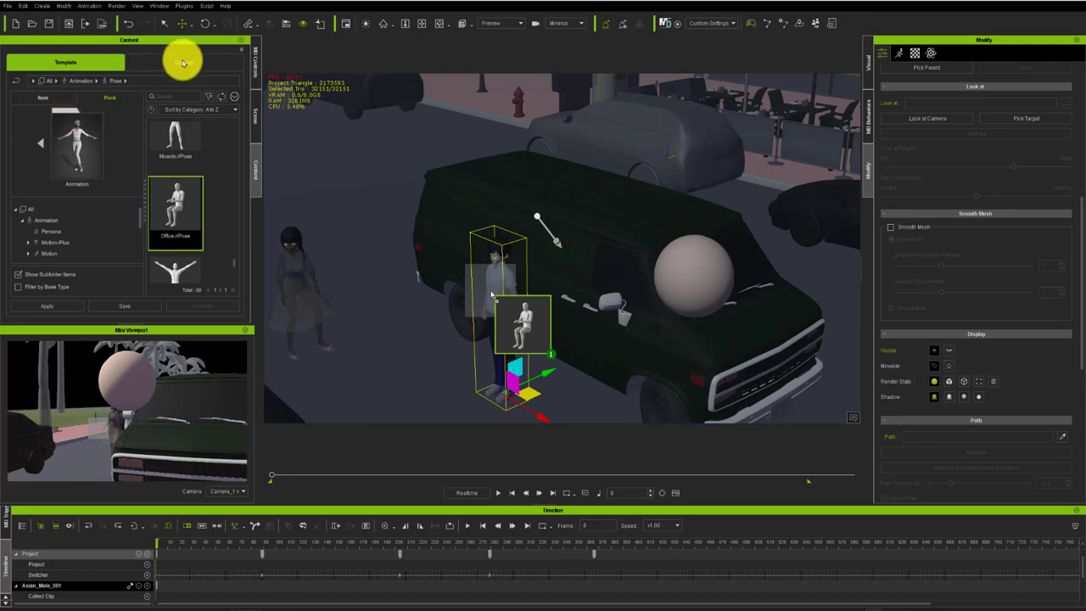
pyautogui.click(248, 24)
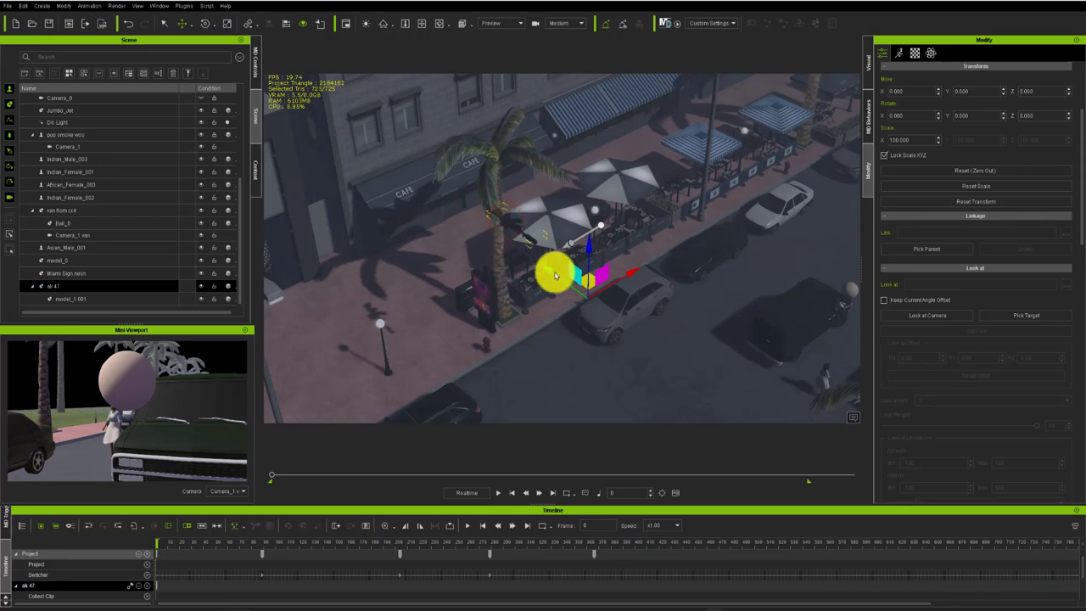
pyautogui.click(622, 287)
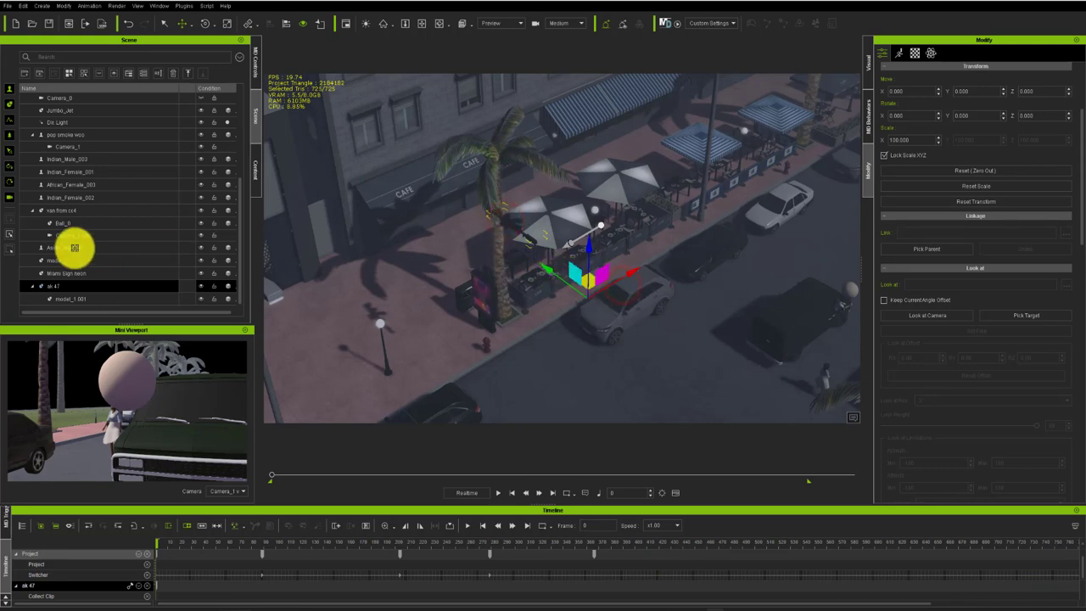
pyautogui.click(770, 415)
pyautogui.click(800, 415)
pyautogui.click(828, 415)
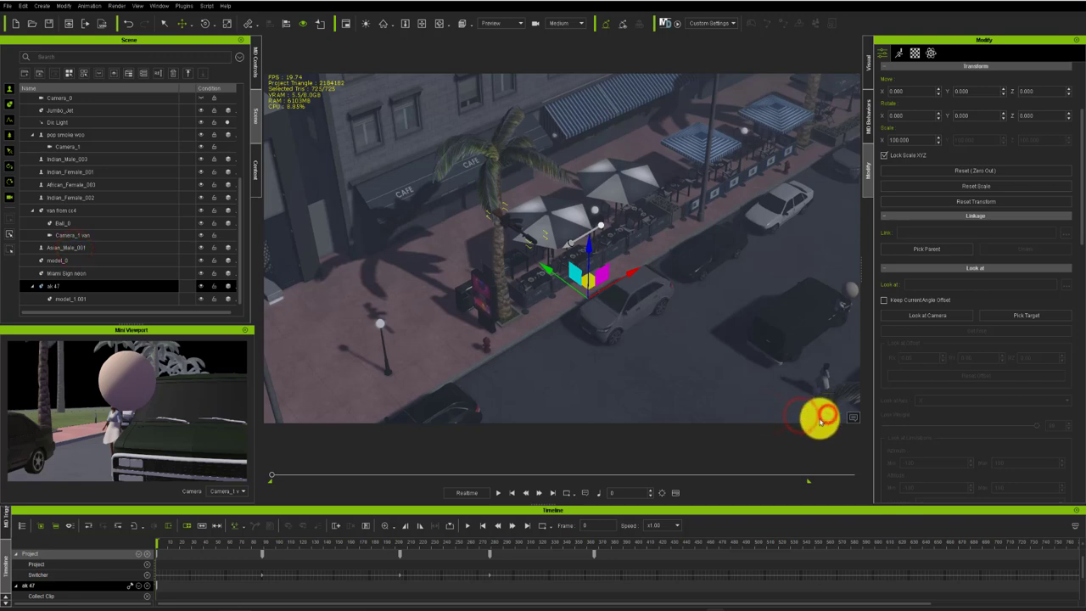
pyautogui.click(770, 446)
pyautogui.click(770, 446)
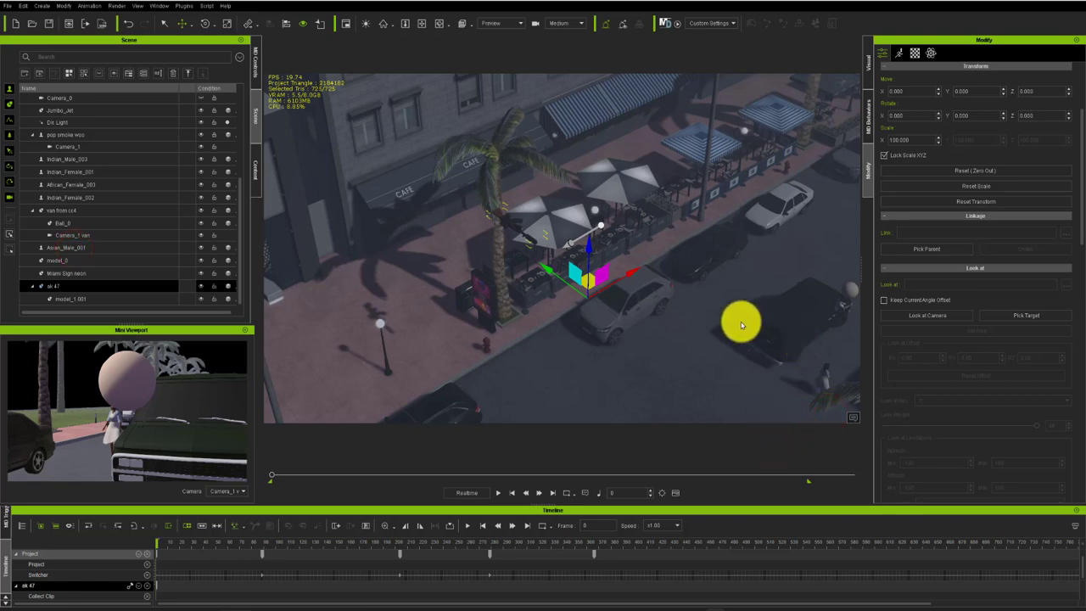
pyautogui.click(795, 488)
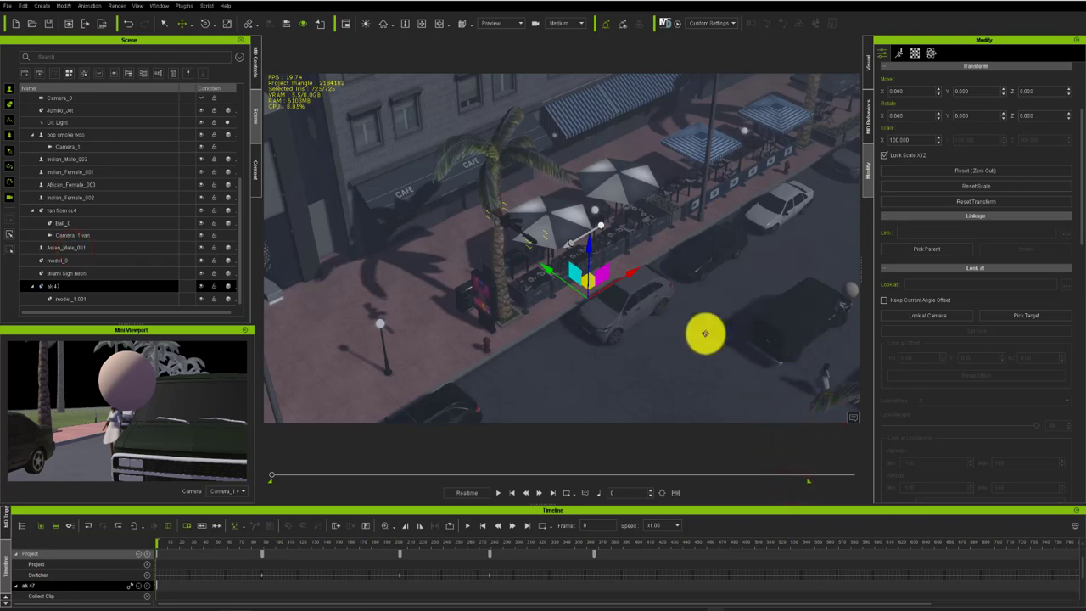
pyautogui.click(522, 252)
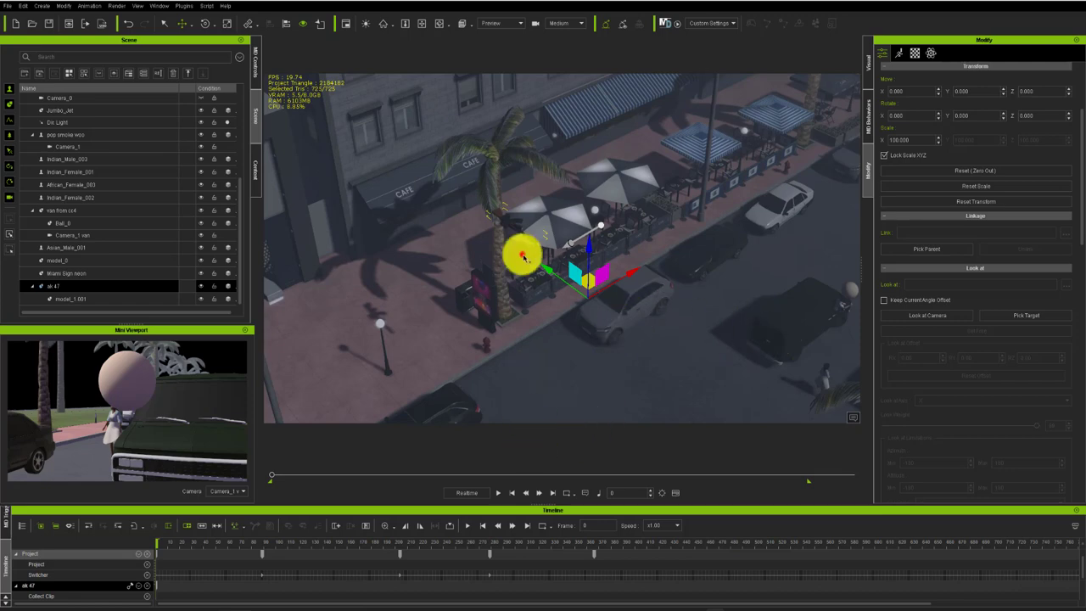
pyautogui.click(183, 23)
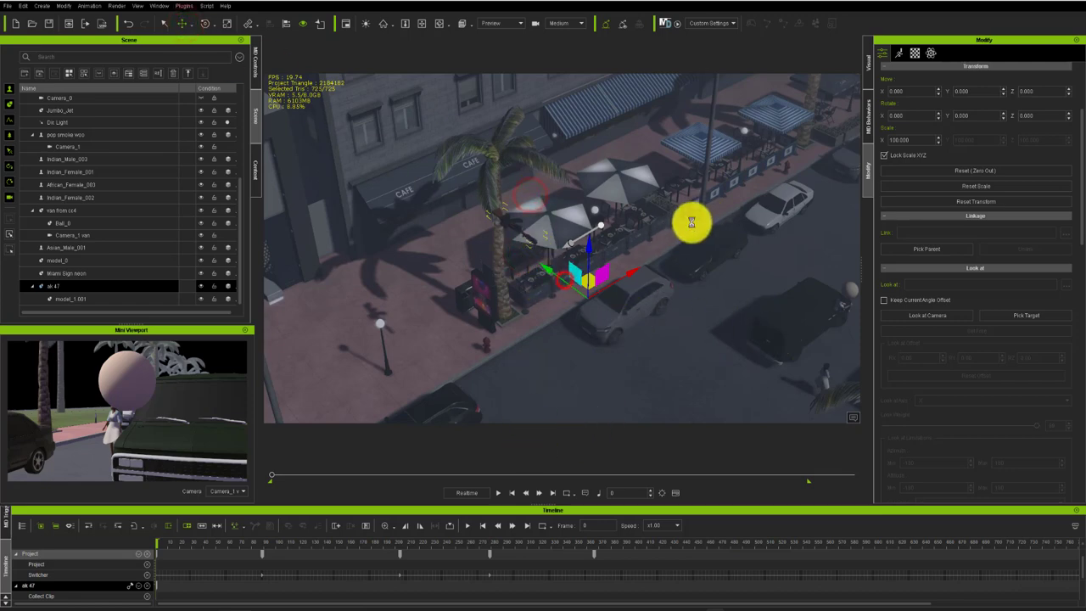
pyautogui.click(617, 174)
pyautogui.click(669, 334)
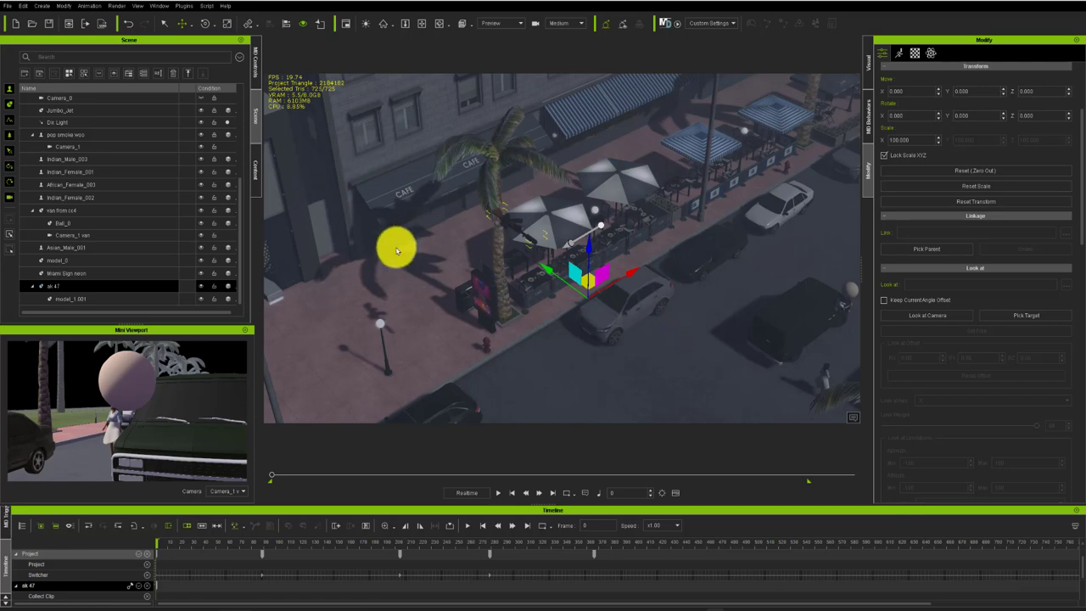
pyautogui.click(205, 23)
pyautogui.click(708, 345)
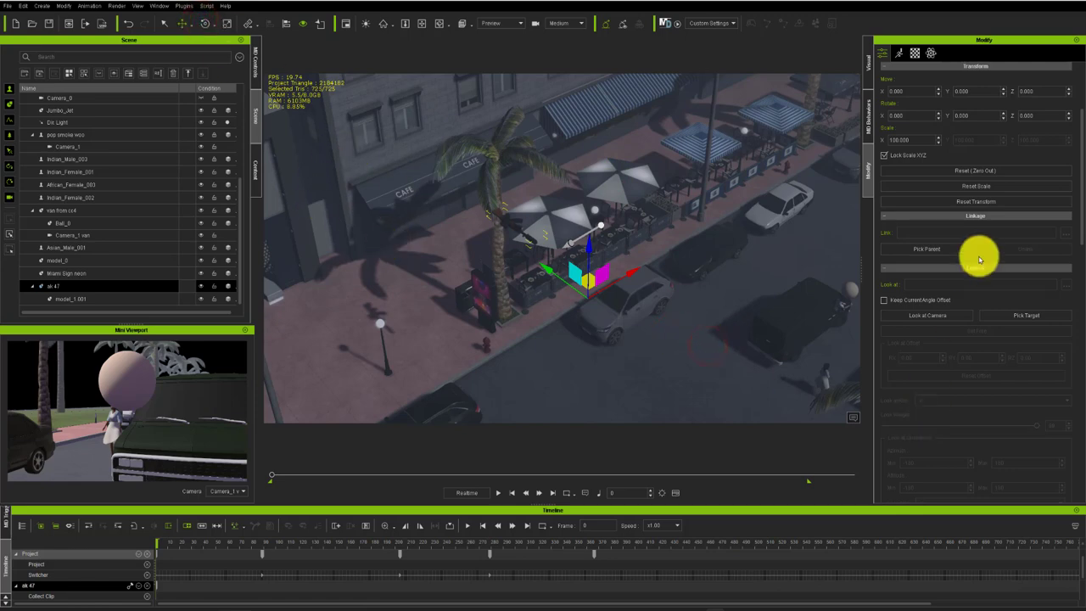
pyautogui.click(972, 229)
pyautogui.click(964, 246)
pyautogui.click(975, 259)
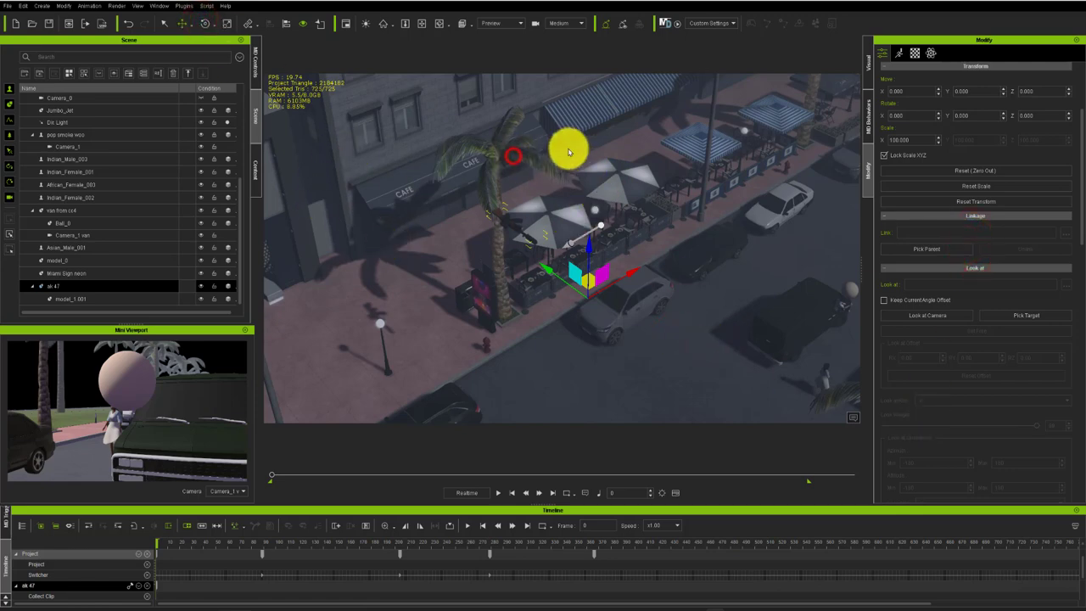
pyautogui.click(528, 155)
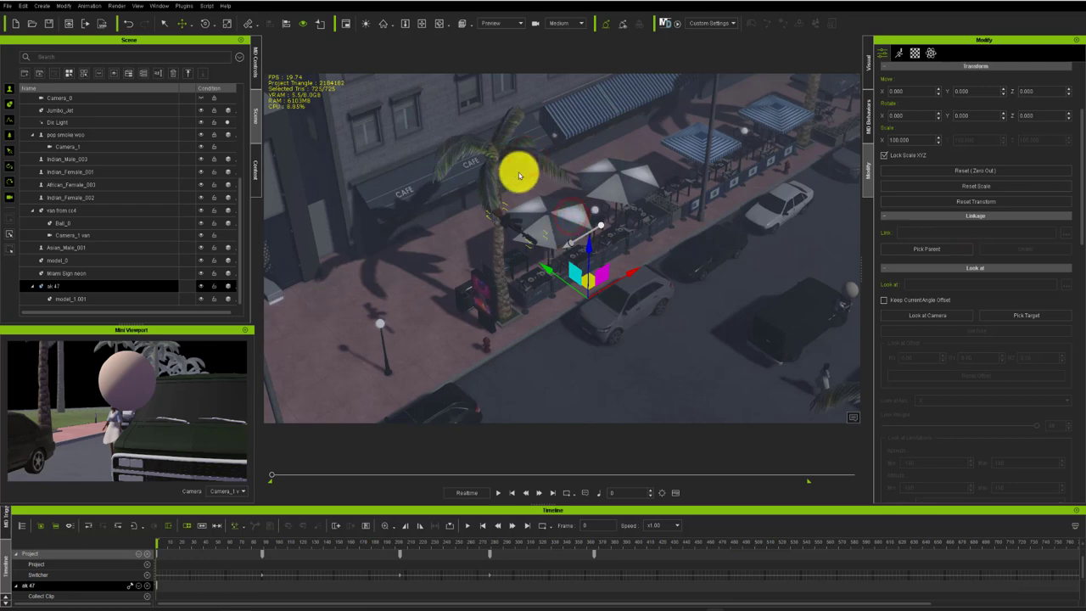
pyautogui.click(543, 219)
pyautogui.click(580, 207)
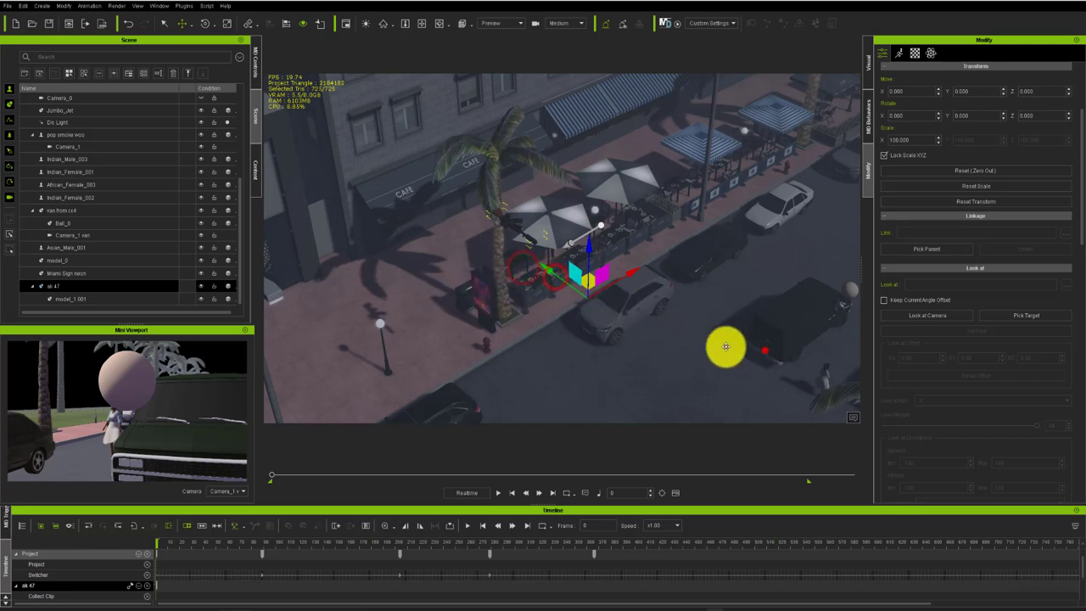
pyautogui.click(765, 350)
pyautogui.click(588, 261)
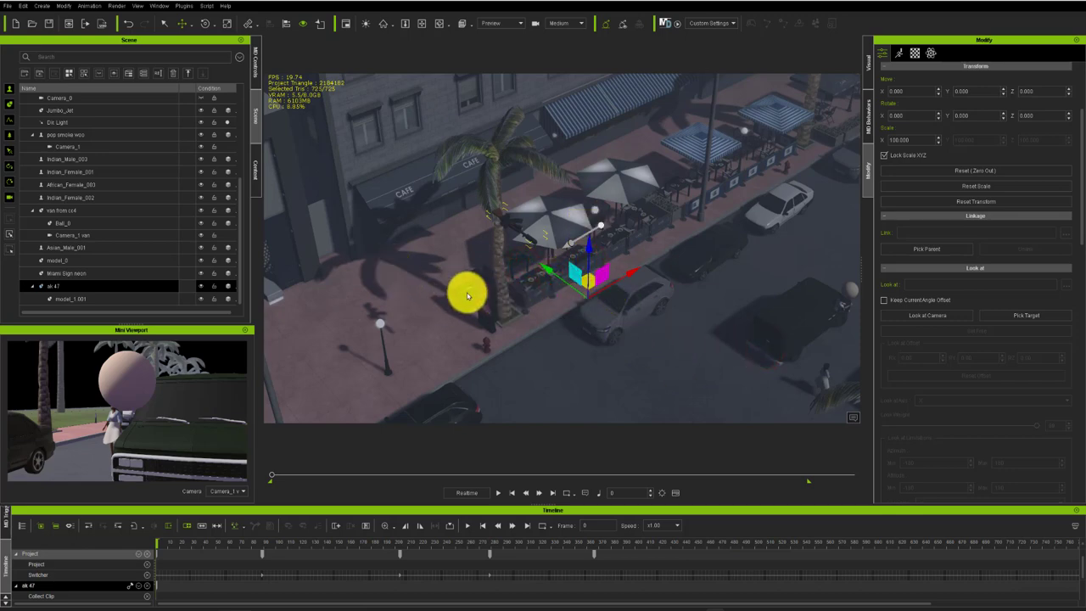
pyautogui.click(226, 23)
pyautogui.click(590, 289)
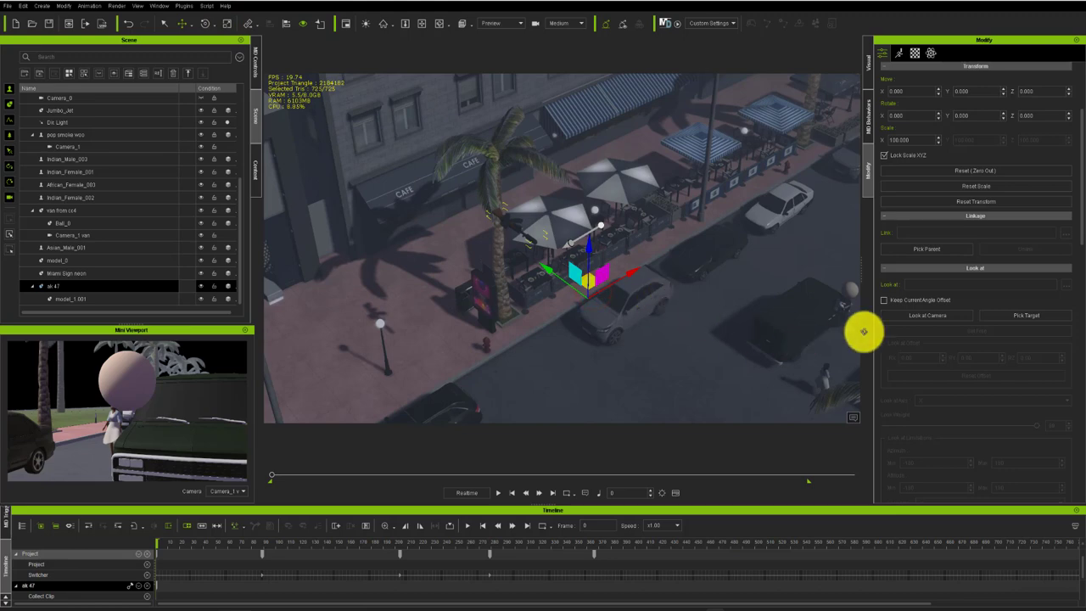
pyautogui.click(937, 360)
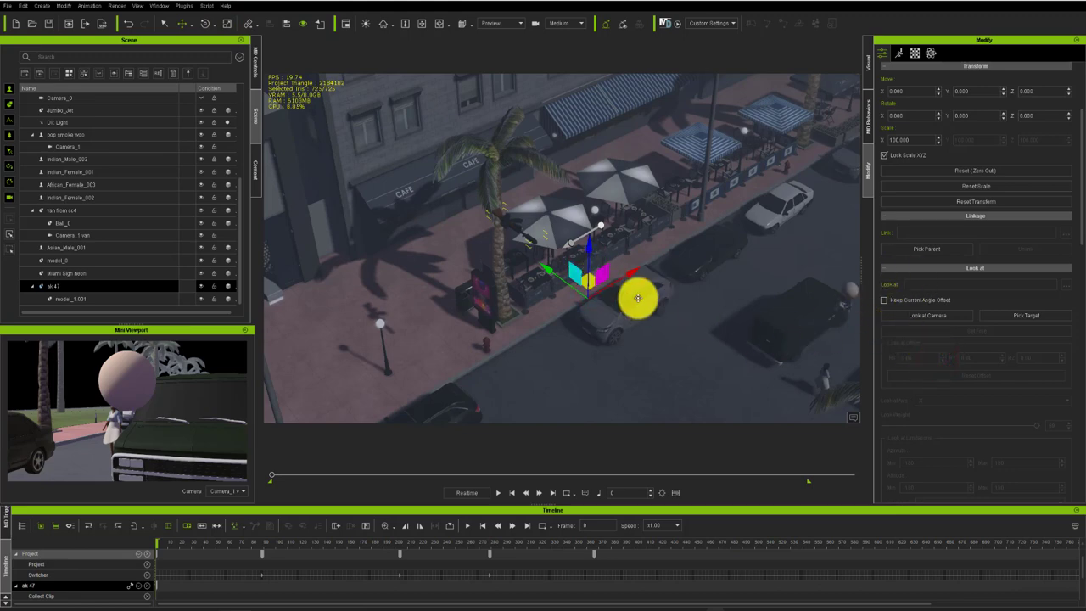
pyautogui.click(692, 310)
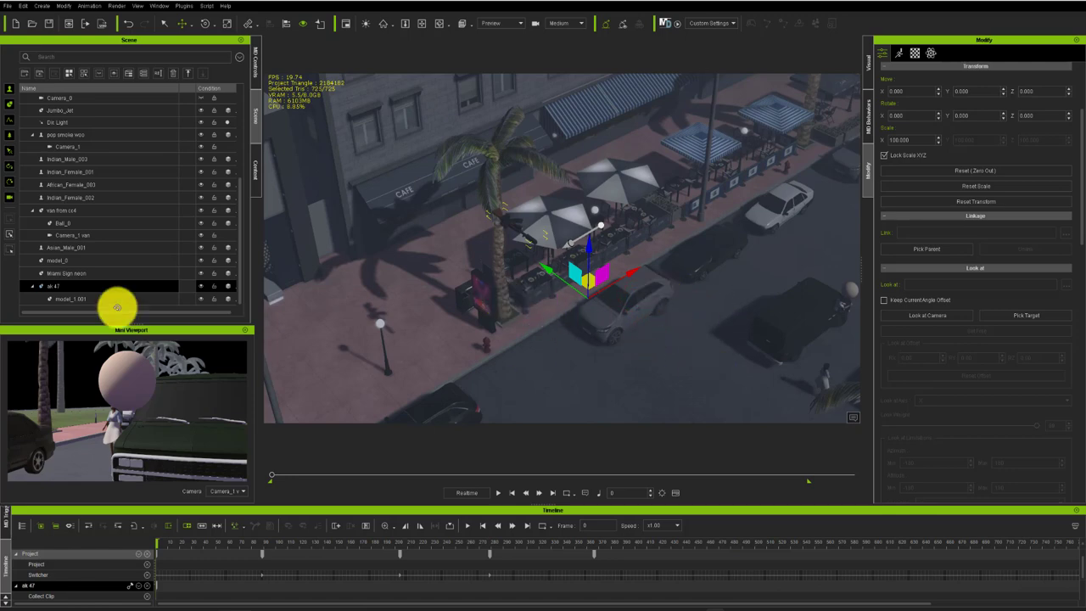
pyautogui.click(50, 274)
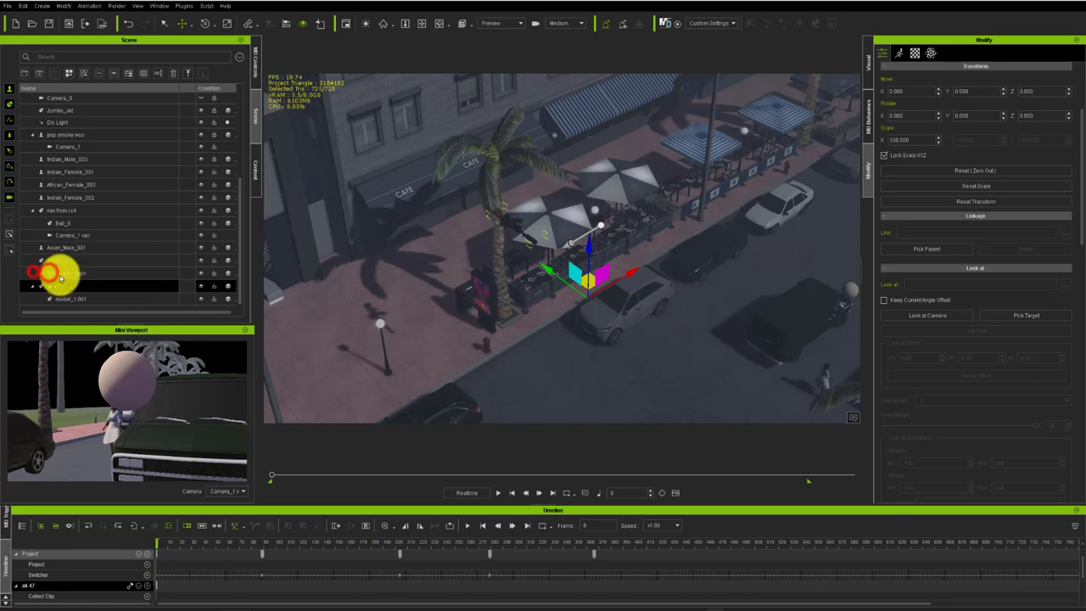
pyautogui.click(200, 271)
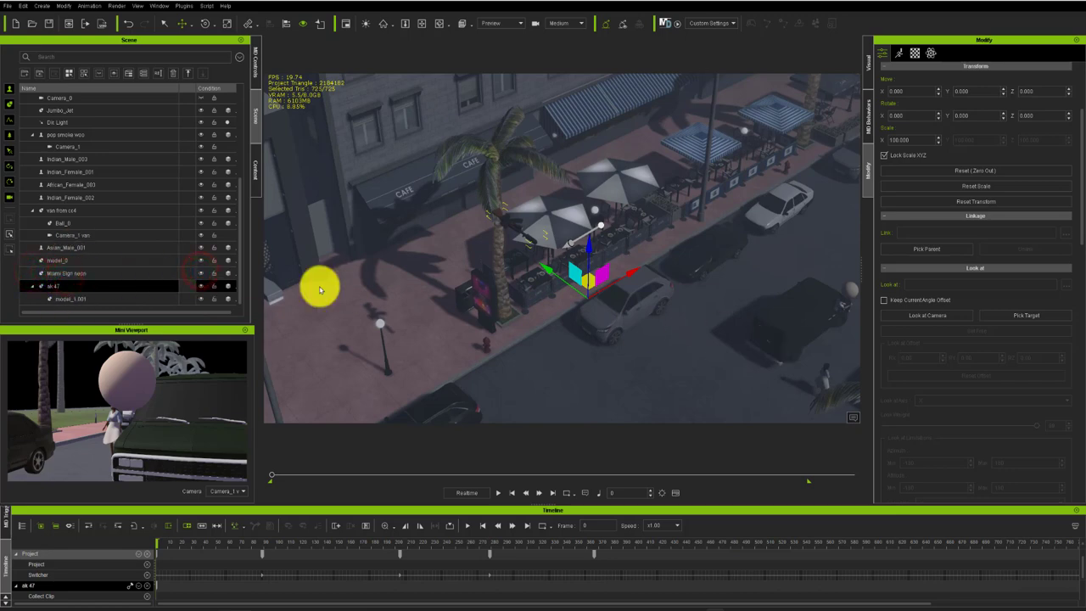
pyautogui.click(93, 259)
pyautogui.click(897, 53)
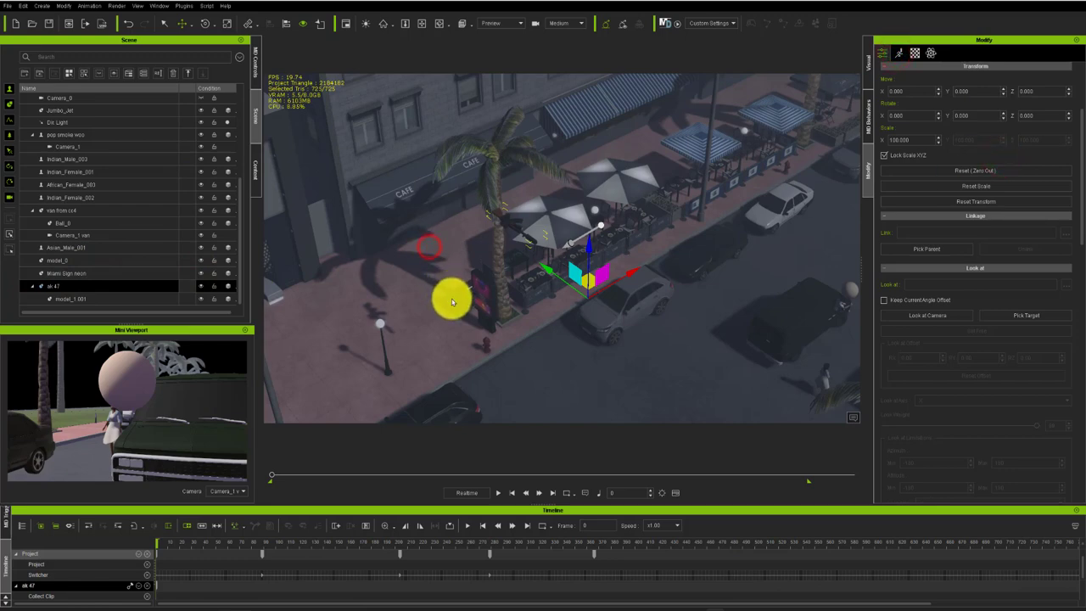
pyautogui.click(475, 242)
pyautogui.click(201, 273)
pyautogui.click(713, 288)
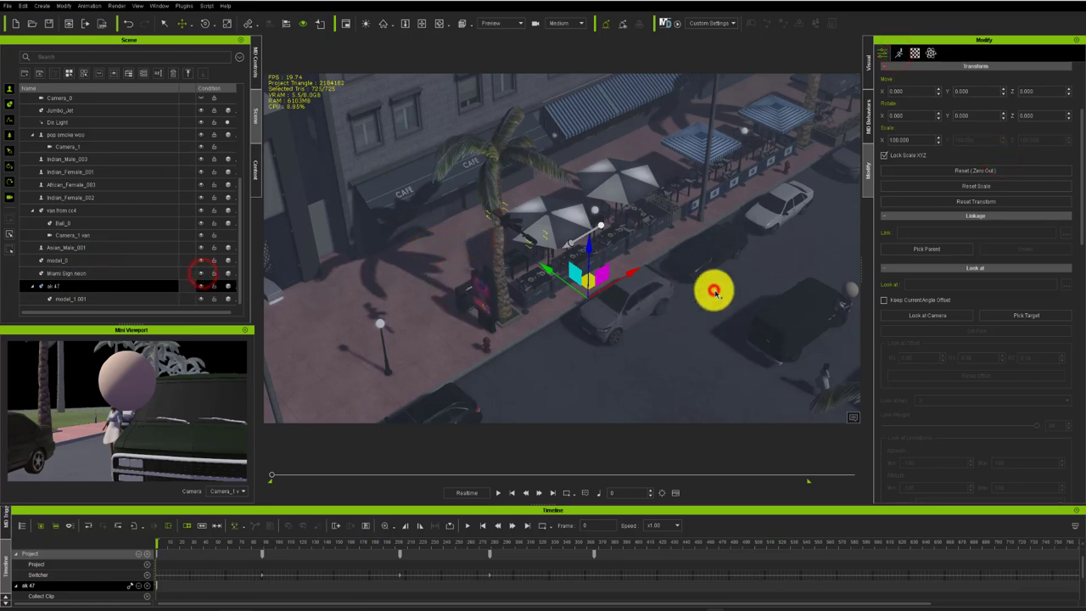
pyautogui.click(981, 185)
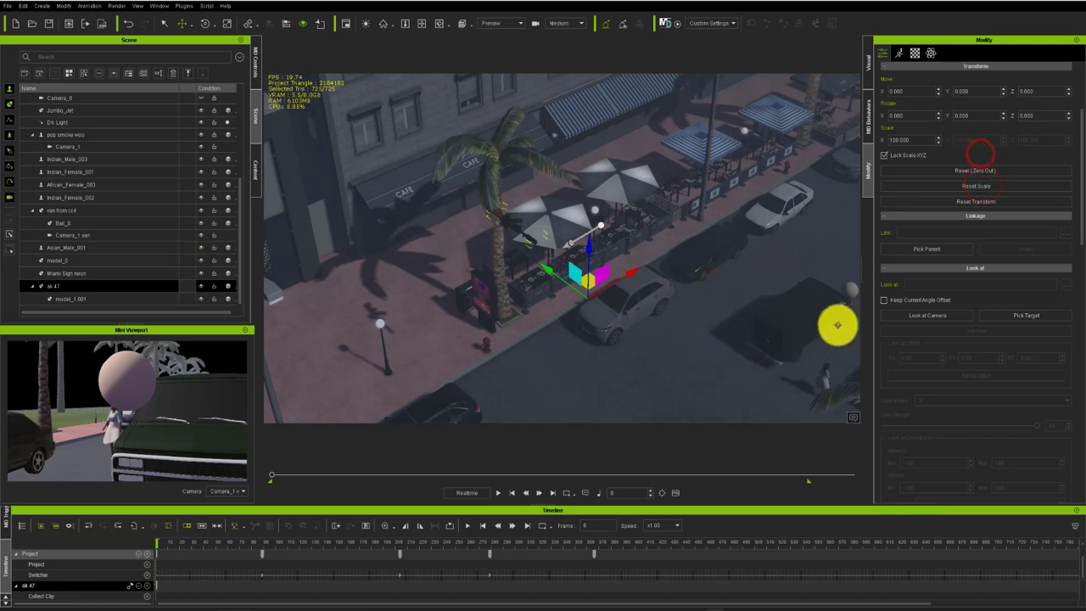
pyautogui.click(669, 318)
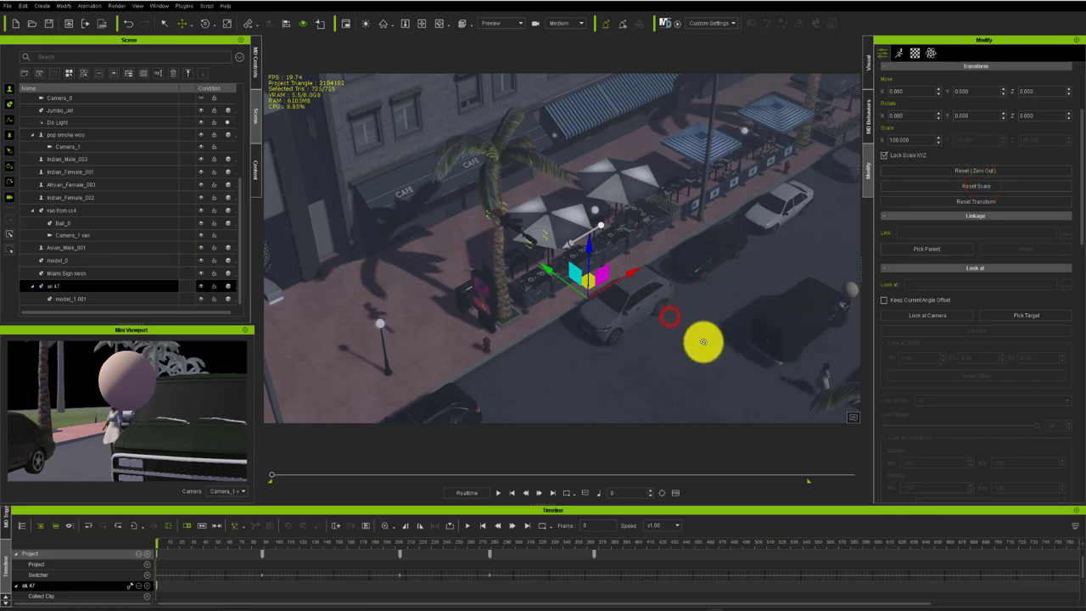
pyautogui.click(712, 343)
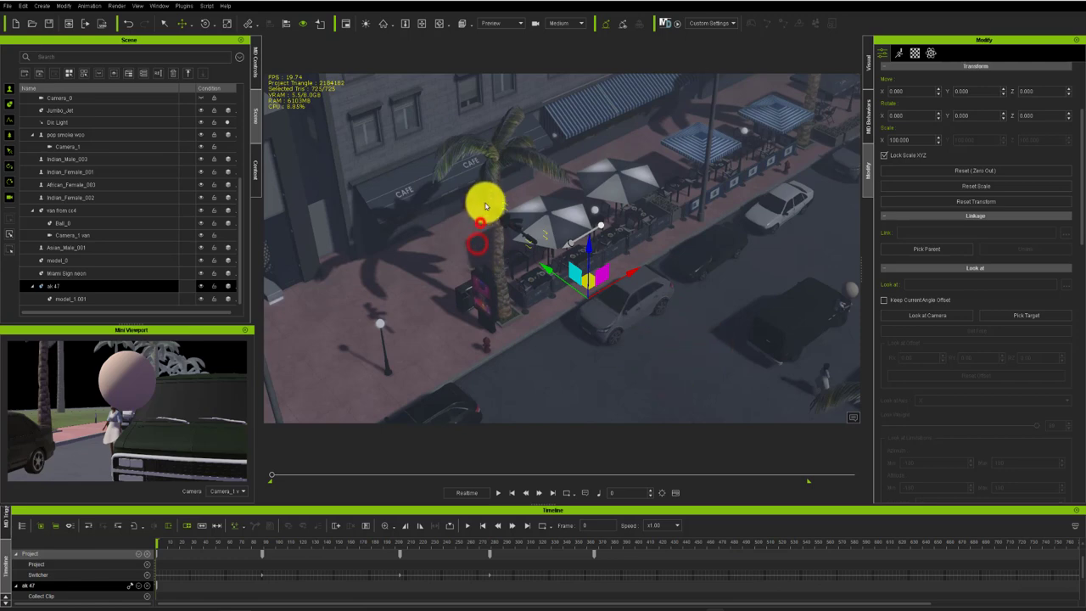
pyautogui.click(672, 285)
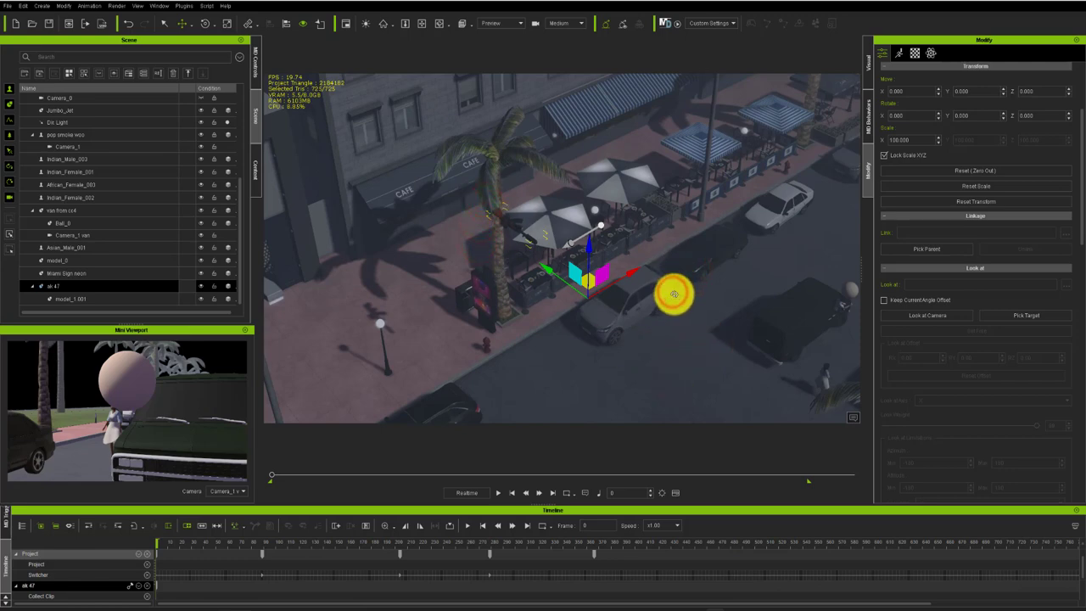
pyautogui.click(206, 273)
pyautogui.click(739, 297)
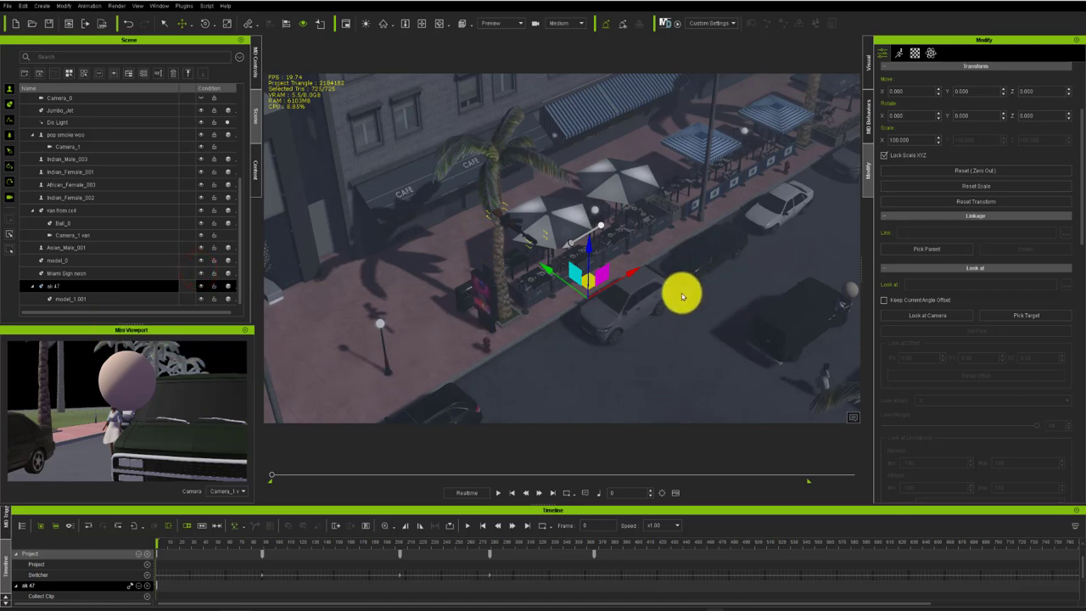
pyautogui.click(73, 274)
pyautogui.click(735, 292)
pyautogui.click(716, 220)
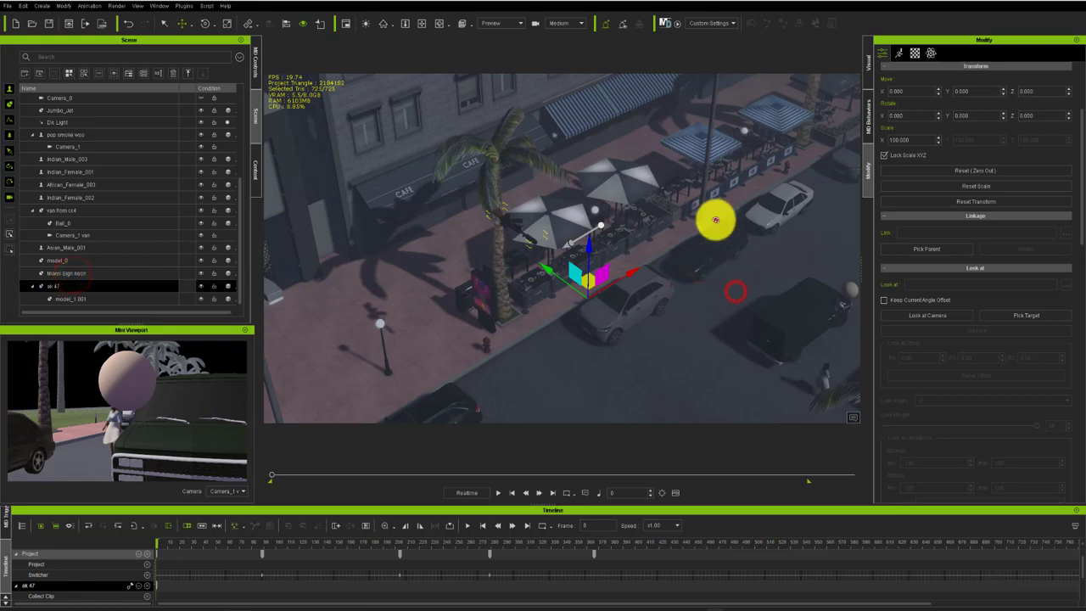
pyautogui.click(723, 294)
pyautogui.click(740, 296)
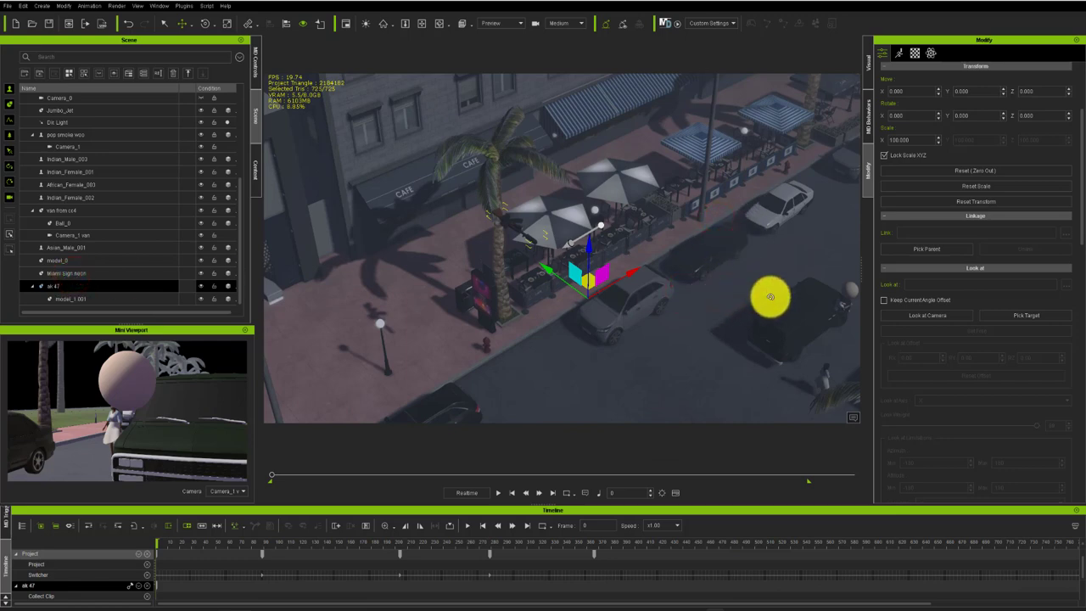
pyautogui.click(777, 293)
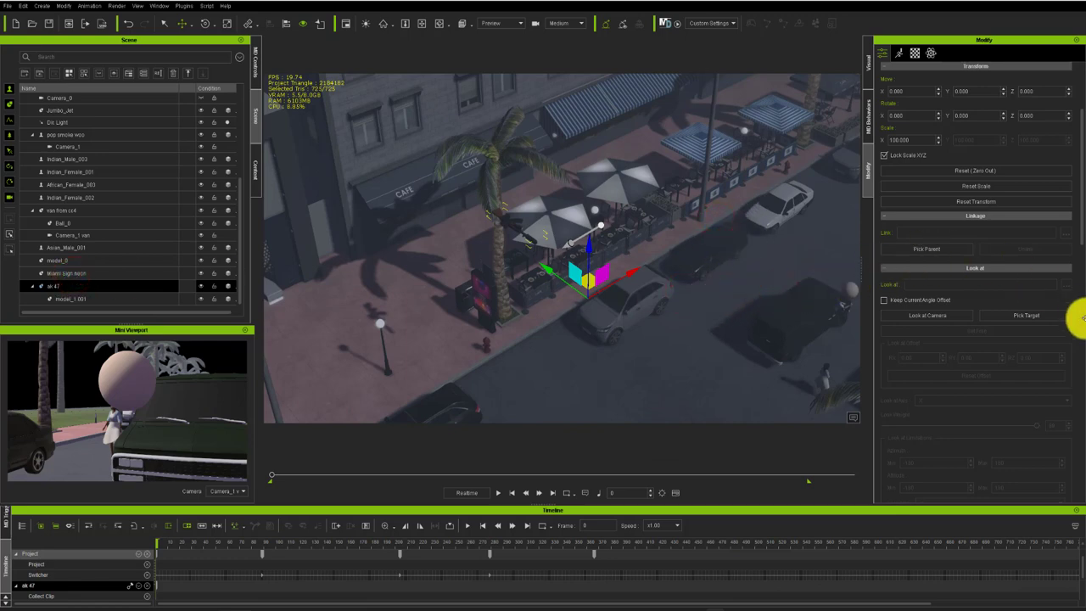
pyautogui.click(699, 277)
pyautogui.click(768, 307)
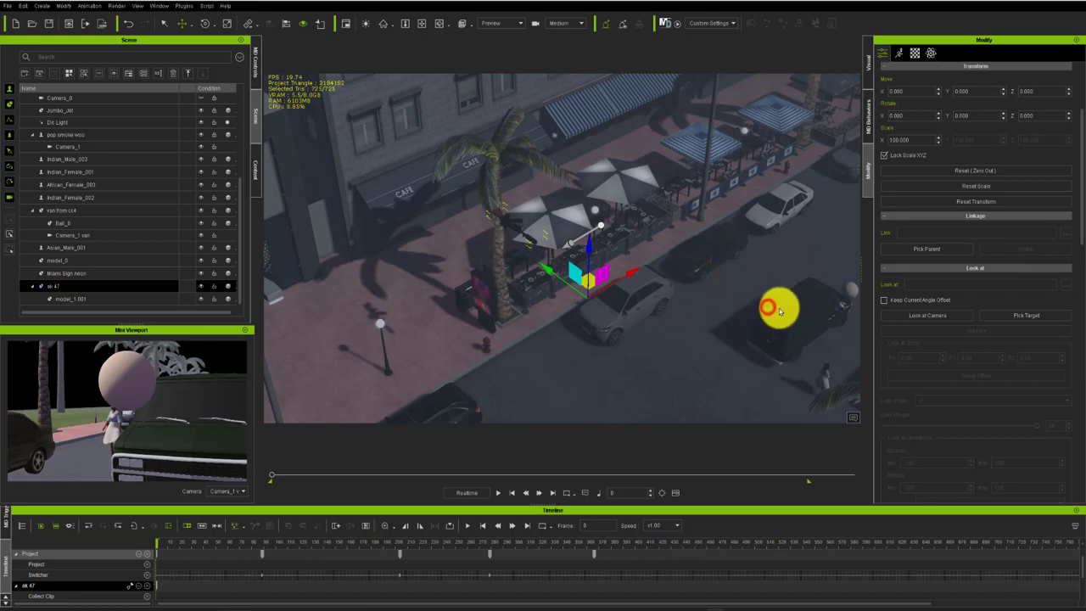
pyautogui.click(734, 264)
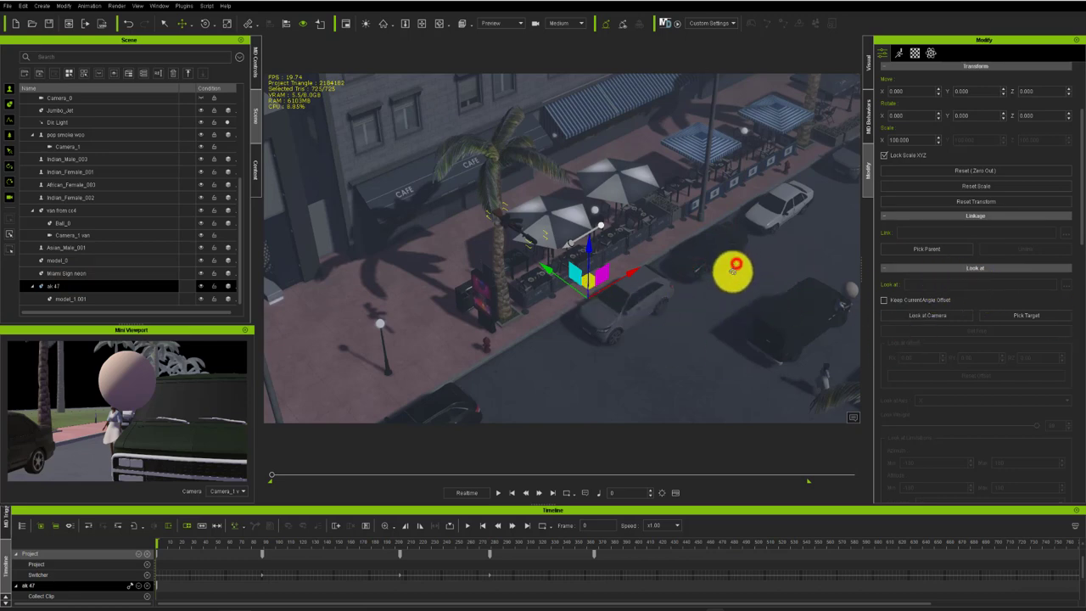
pyautogui.click(758, 340)
pyautogui.click(706, 306)
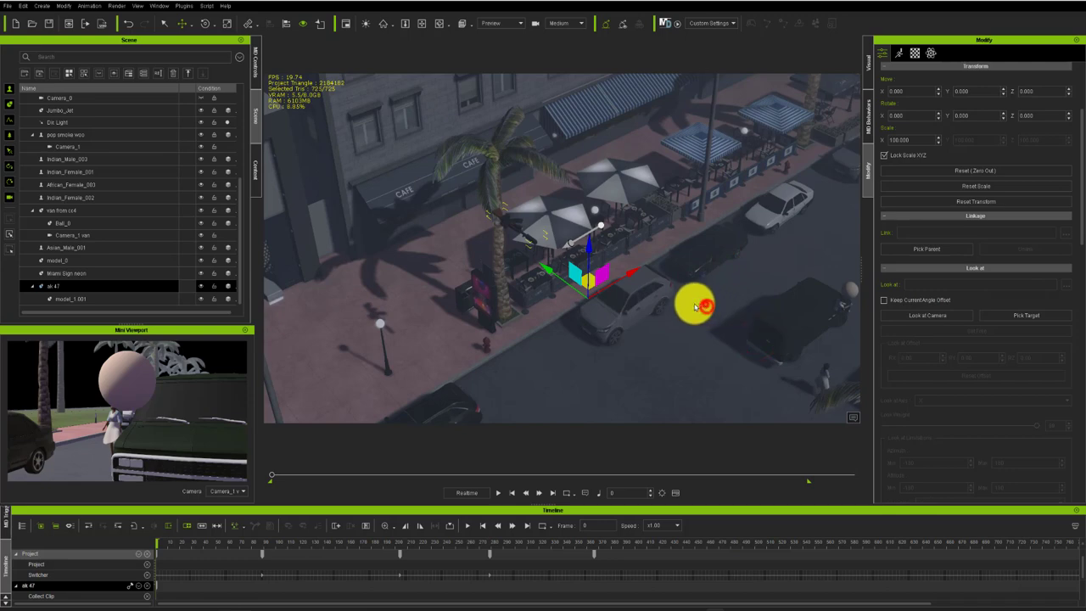
pyautogui.click(685, 304)
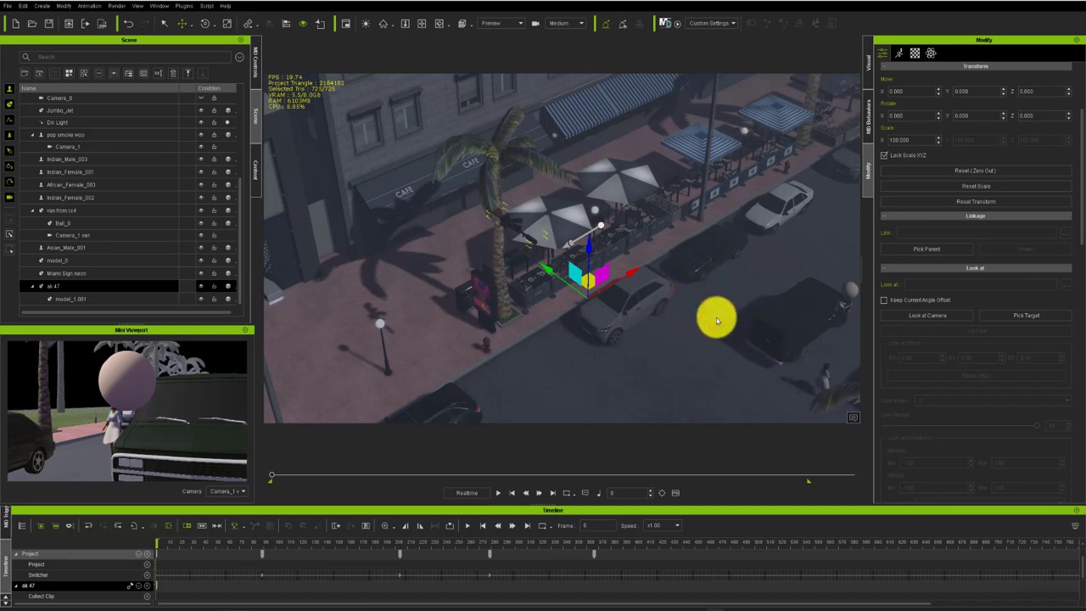
pyautogui.click(879, 52)
pyautogui.click(971, 260)
pyautogui.click(710, 341)
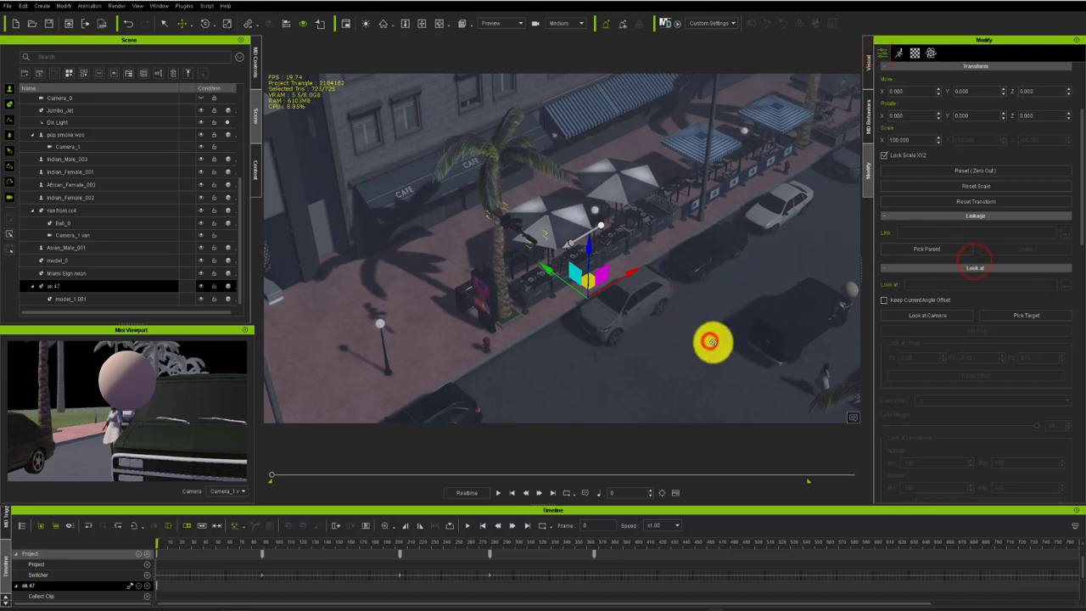
pyautogui.click(715, 346)
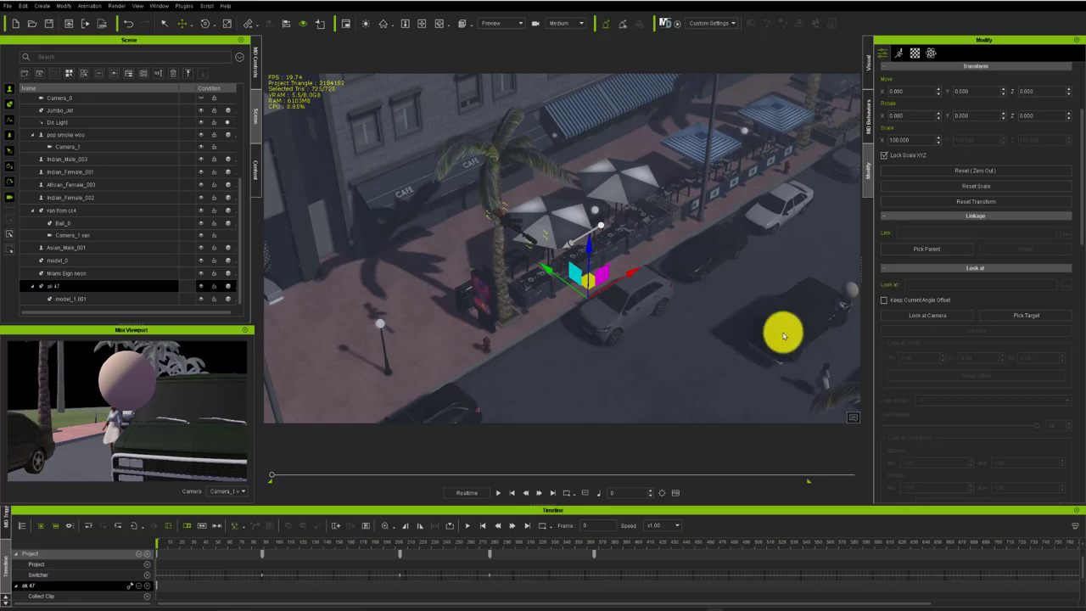
pyautogui.click(800, 240)
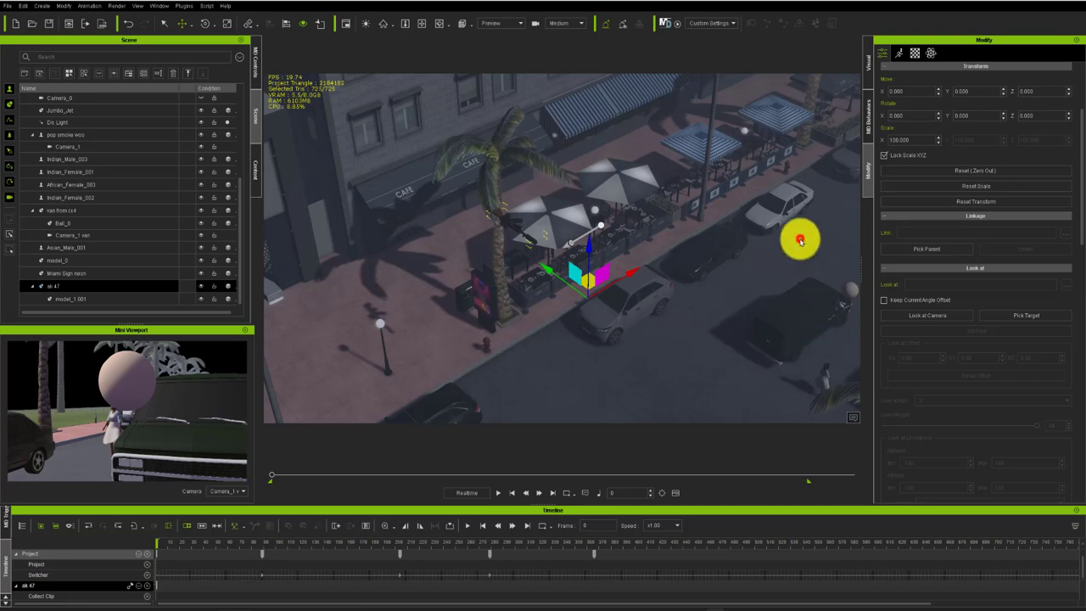
pyautogui.click(899, 53)
pyautogui.click(990, 153)
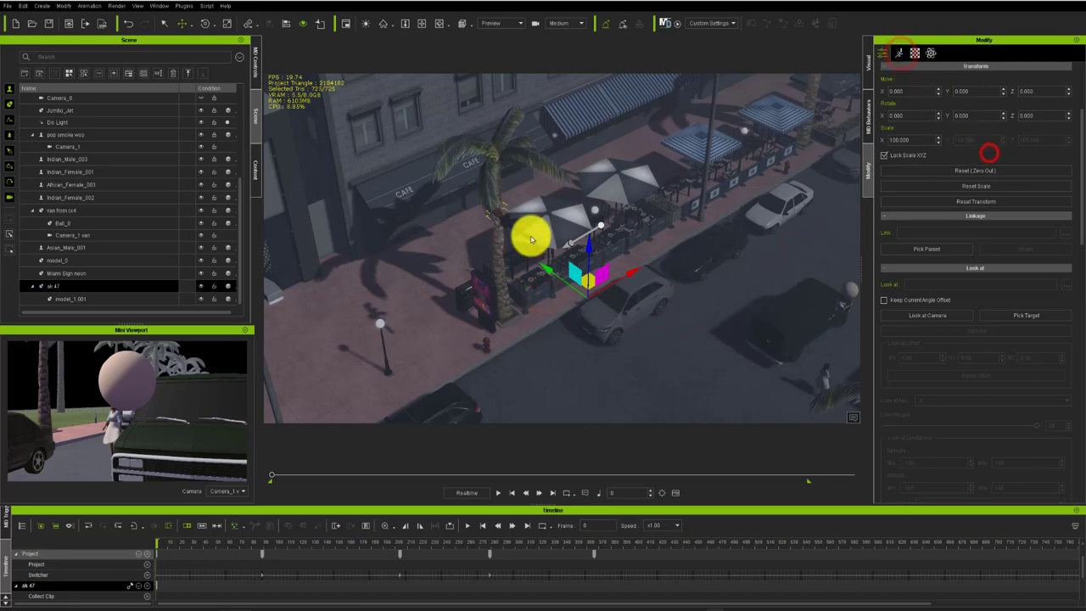
pyautogui.click(596, 376)
pyautogui.click(240, 177)
pyautogui.click(553, 323)
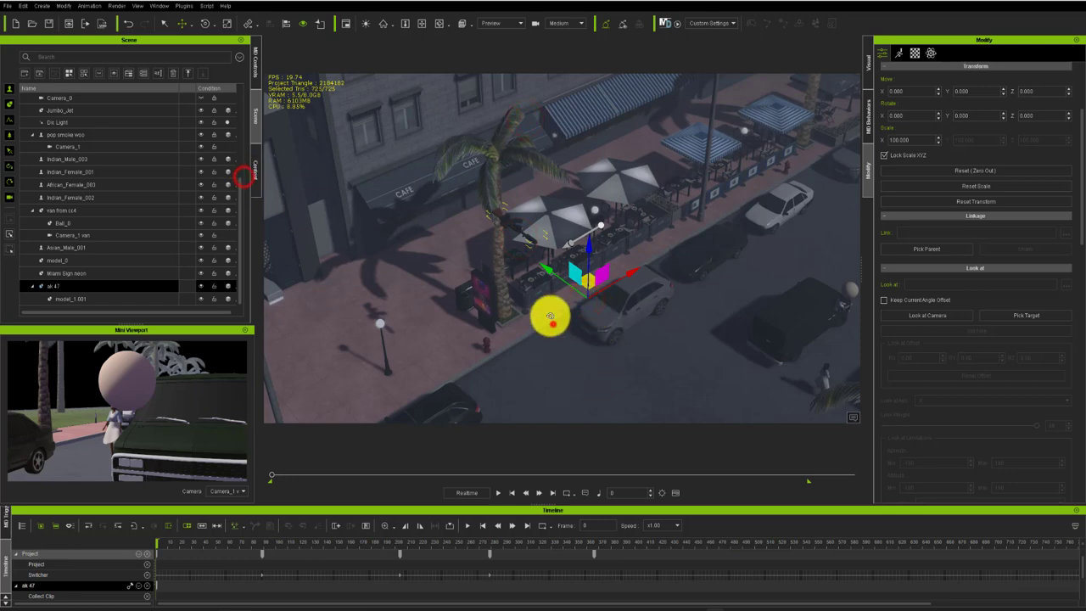
pyautogui.click(239, 156)
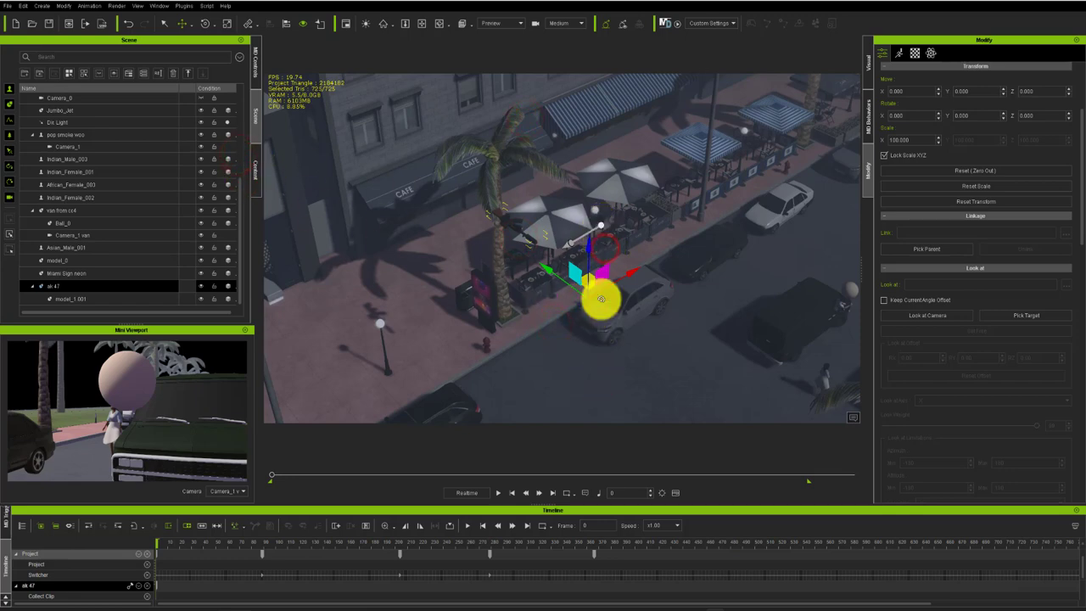
pyautogui.click(599, 302)
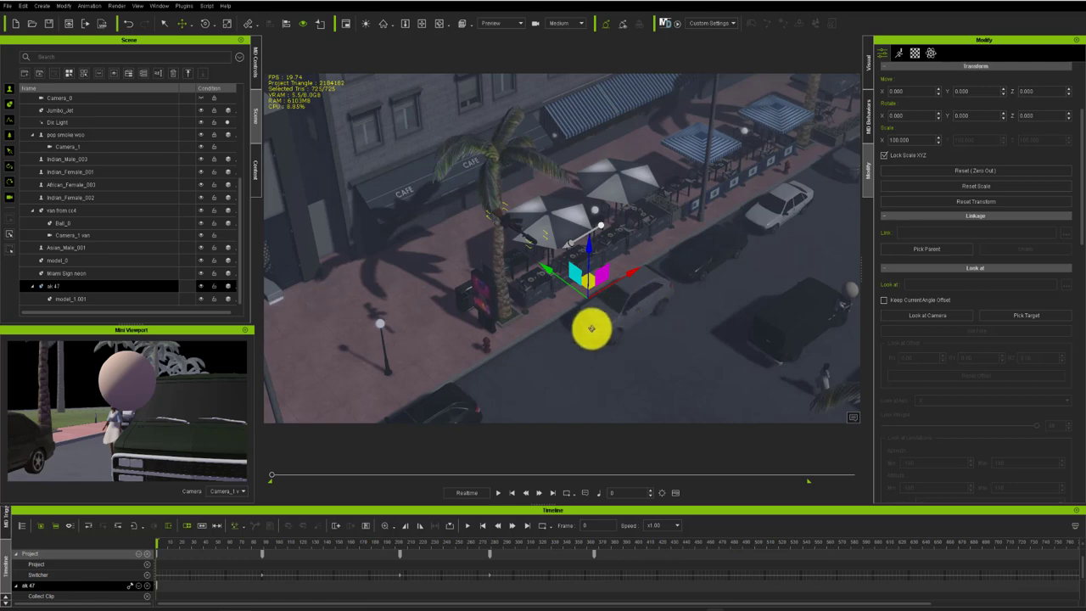
pyautogui.click(653, 307)
pyautogui.click(633, 261)
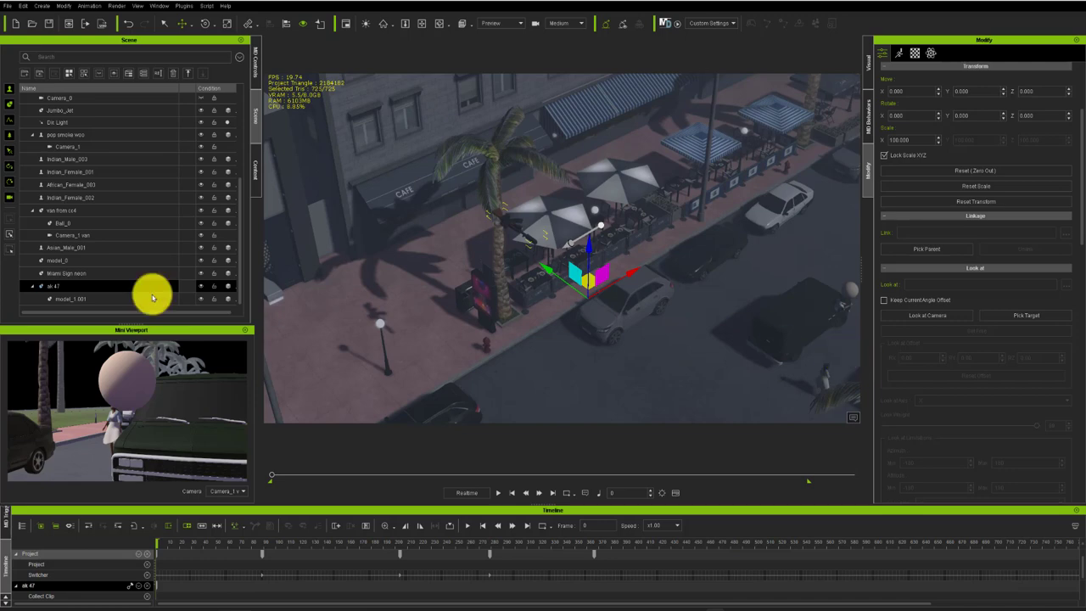
pyautogui.click(179, 74)
pyautogui.click(199, 237)
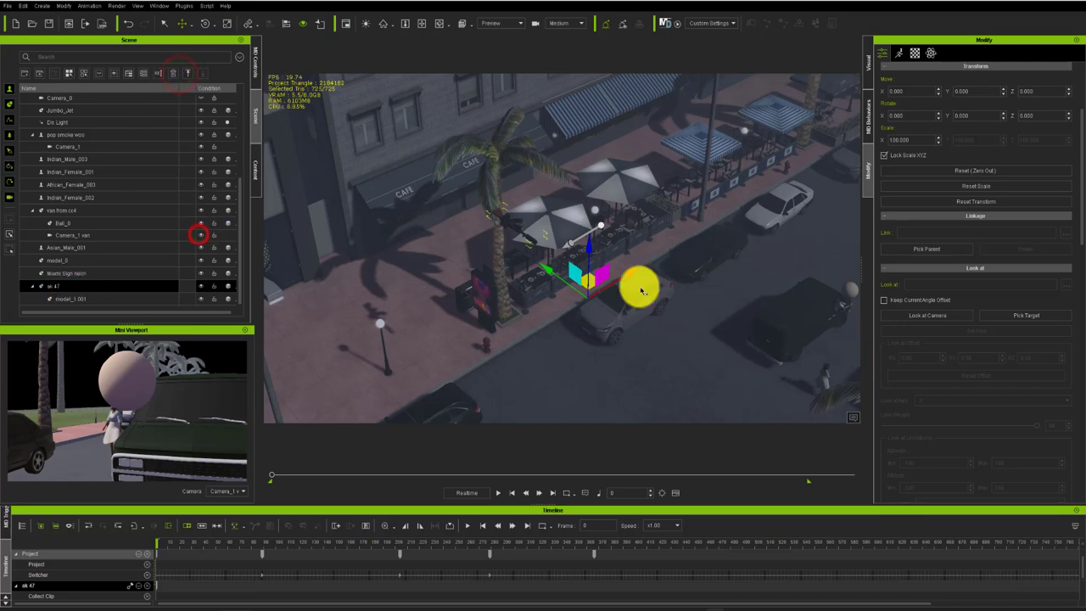
# Step: Examine the timeline's frame ruler and the project keys for the street scene
pyautogui.click(156, 543)
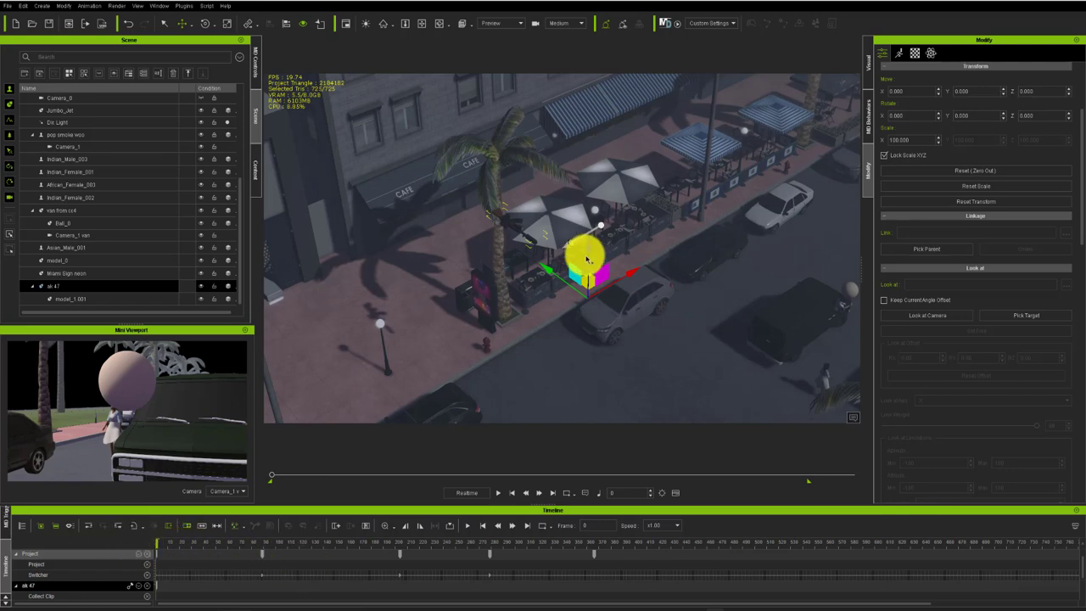
pyautogui.click(68, 272)
pyautogui.click(157, 541)
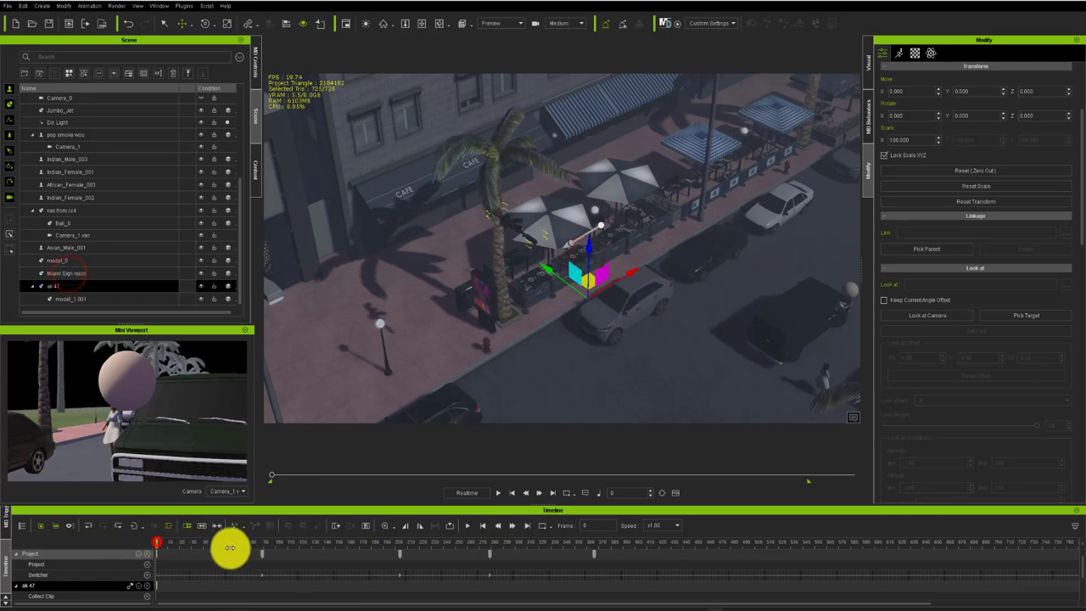
pyautogui.click(502, 543)
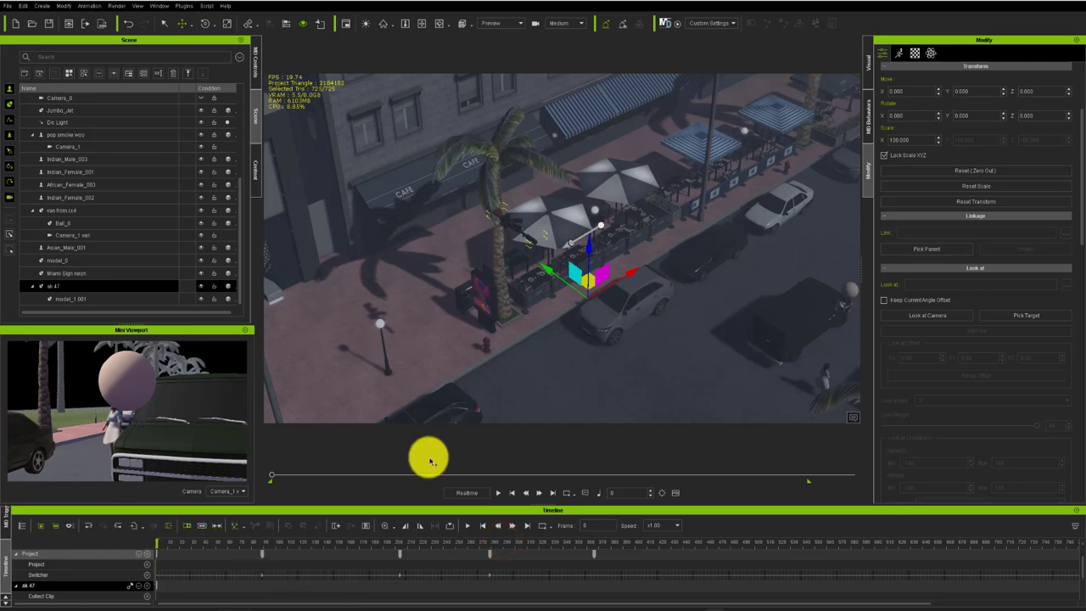
pyautogui.click(673, 303)
pyautogui.click(93, 271)
pyautogui.click(203, 23)
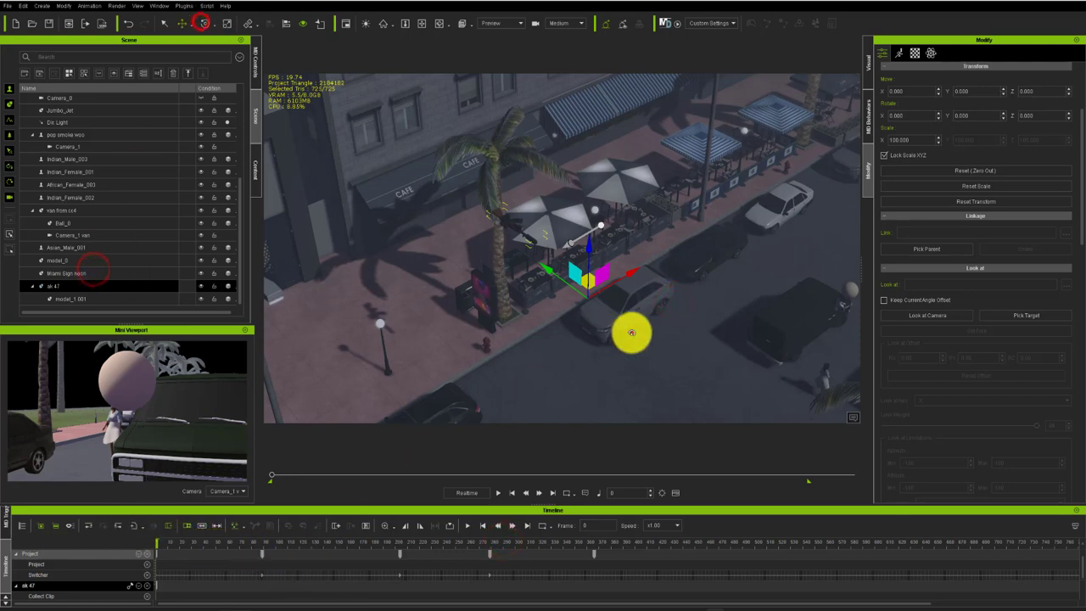
pyautogui.click(631, 332)
pyautogui.click(684, 247)
pyautogui.click(271, 545)
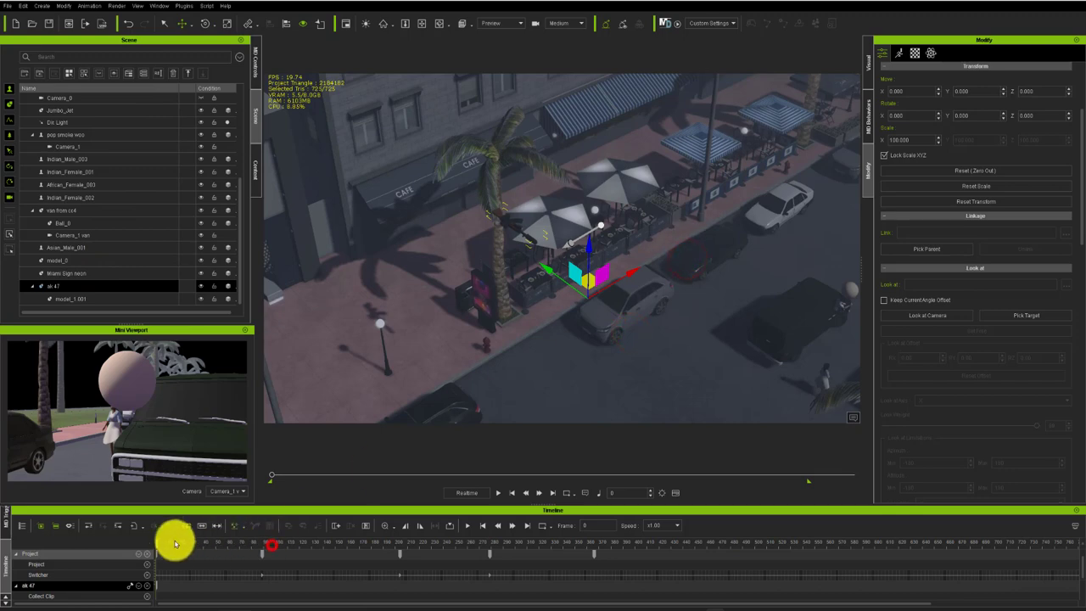
pyautogui.click(264, 552)
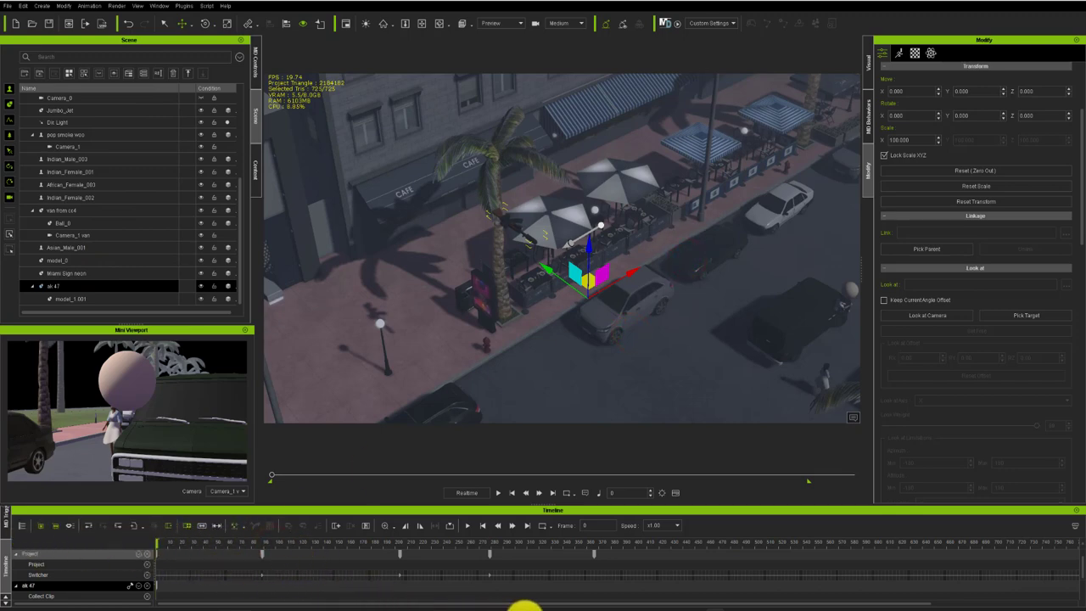
pyautogui.click(624, 541)
pyautogui.click(689, 541)
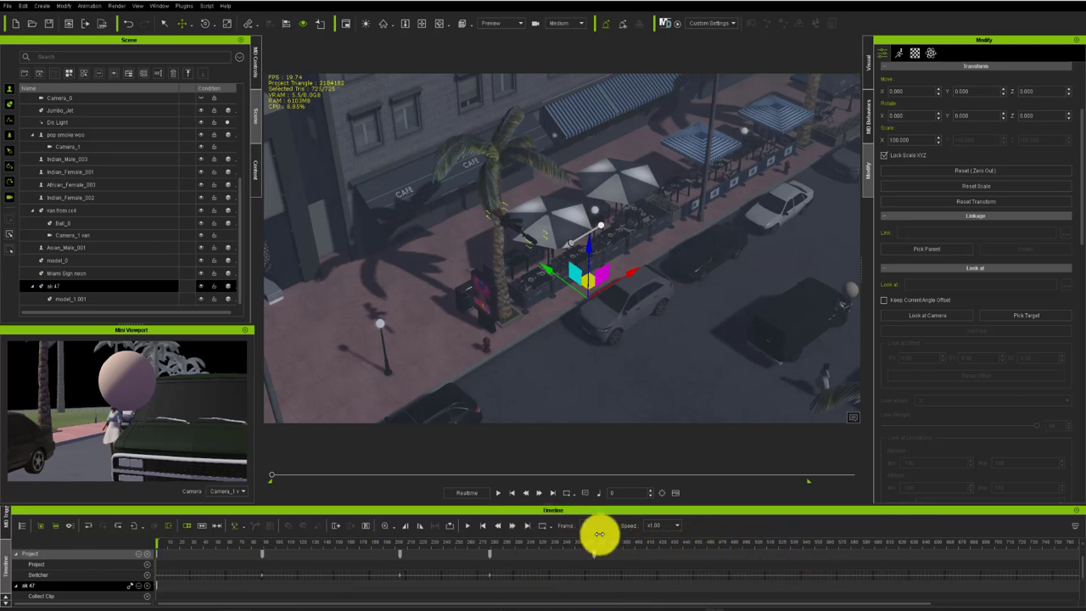
# Step: Apply the upward_rifle_butt_strike_mixamo motion from the Mixamo Full Motion Pack to the Asian male character at the green van, starting at frame 403
pyautogui.click(71, 262)
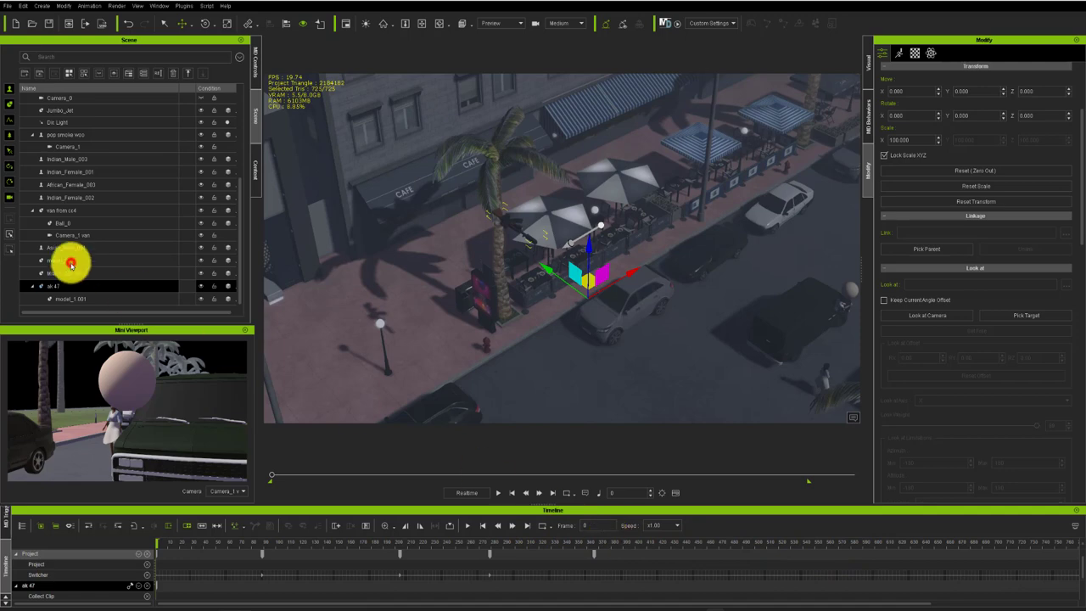
pyautogui.click(257, 170)
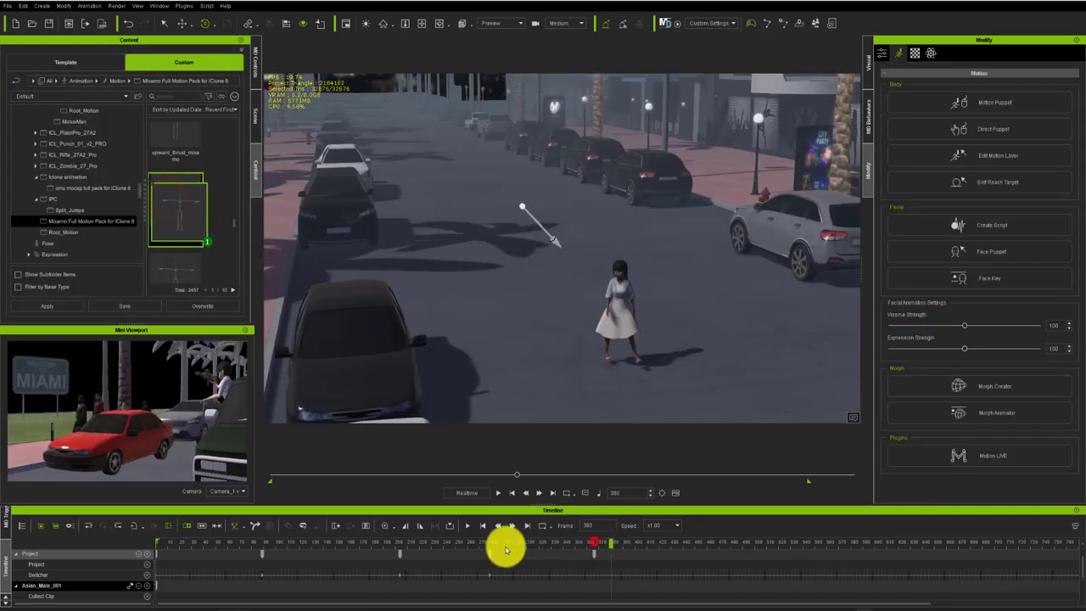
pyautogui.click(604, 543)
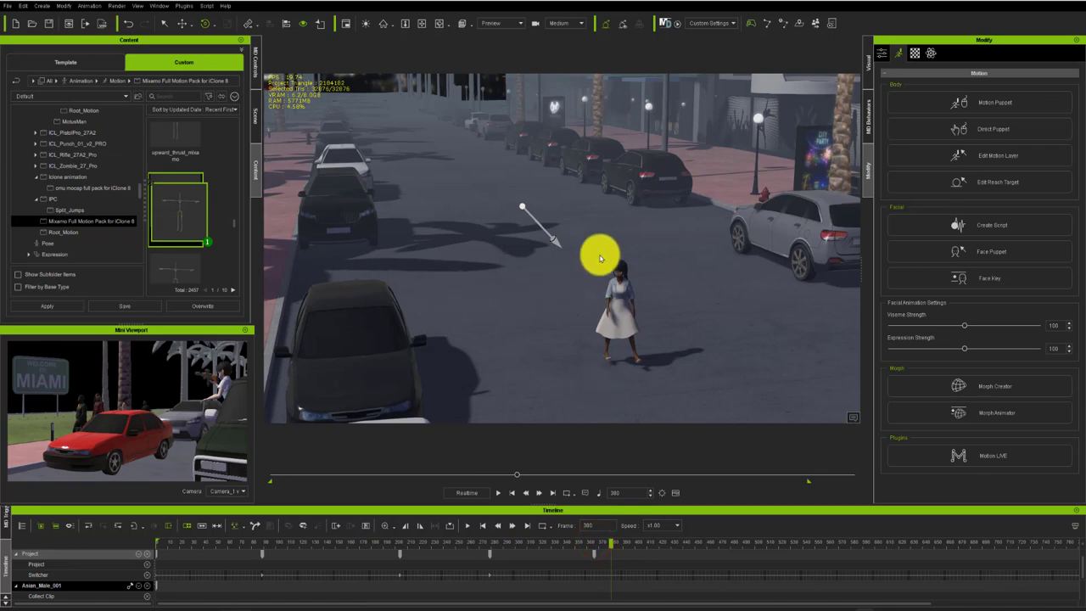
pyautogui.moveTo(664, 324); pyautogui.dragTo(667, 324)
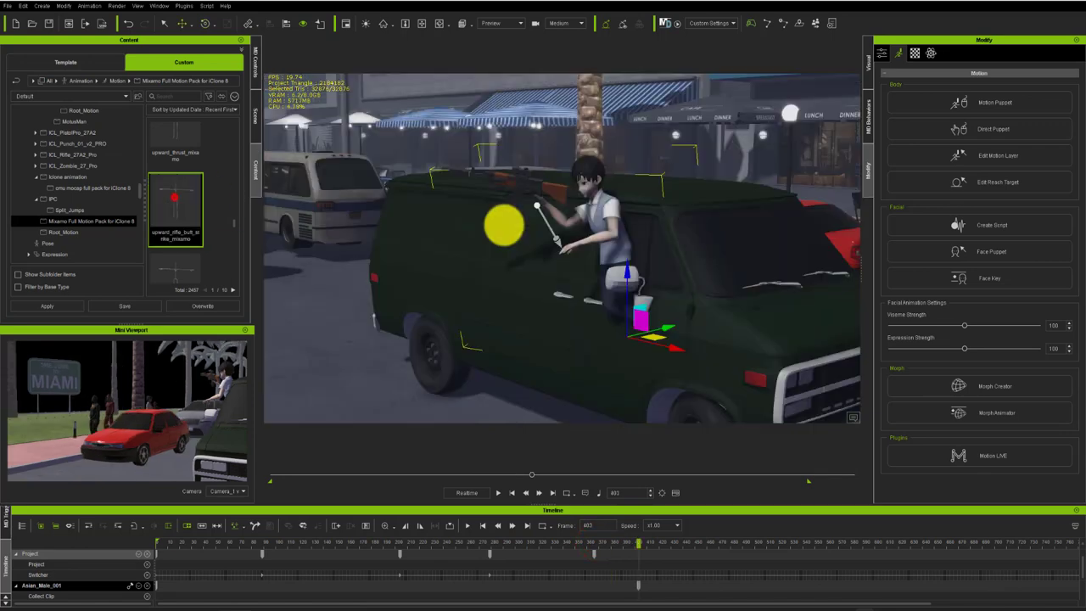
pyautogui.moveTo(502, 225); pyautogui.dragTo(608, 231)
pyautogui.moveTo(657, 542); pyautogui.dragTo(688, 544)
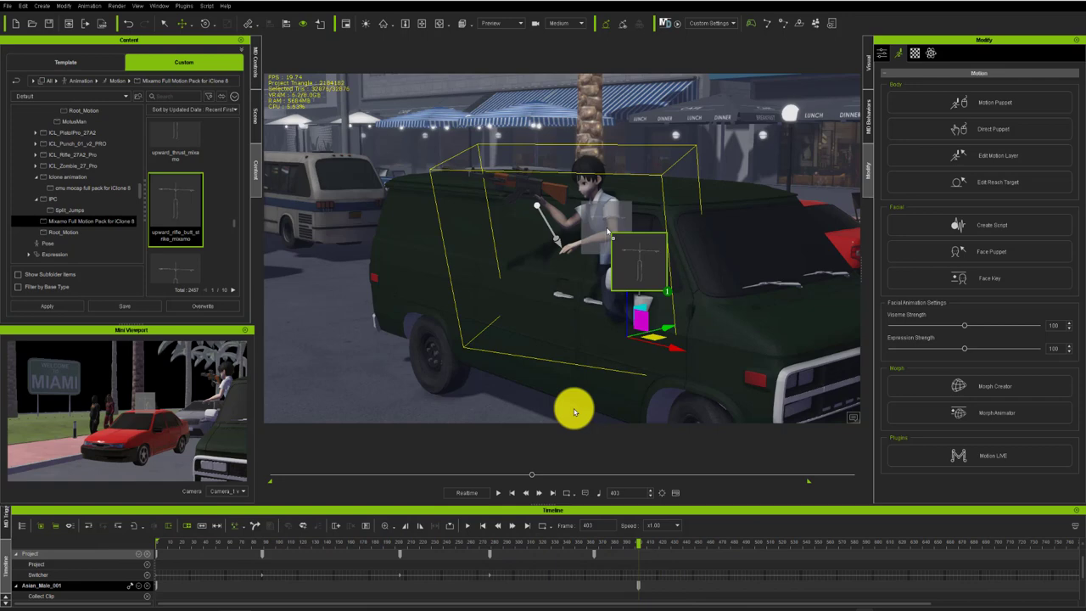
pyautogui.click(779, 540)
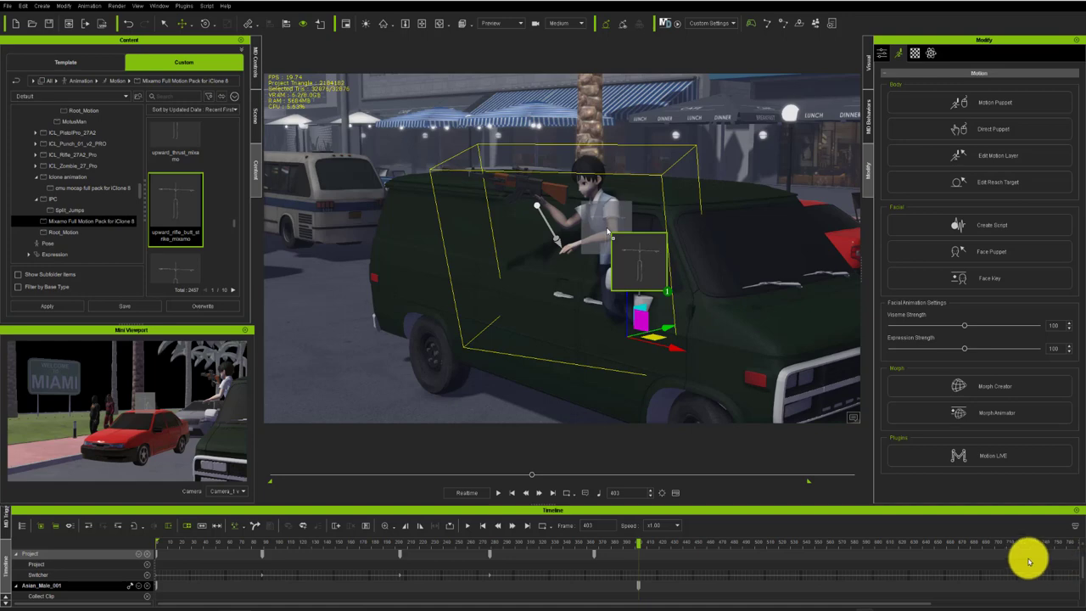
pyautogui.click(814, 540)
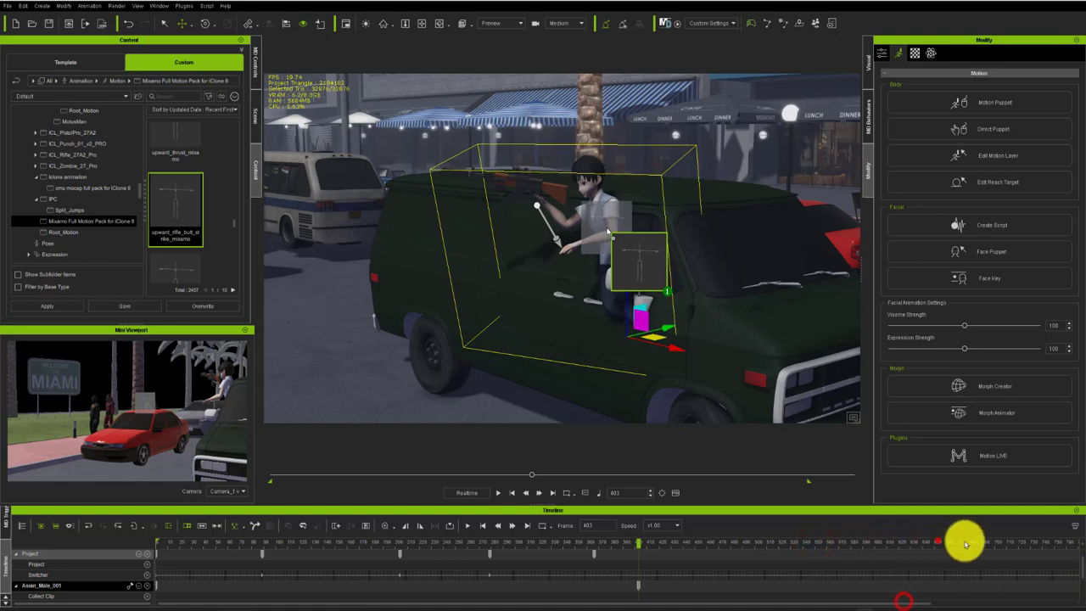
pyautogui.click(937, 540)
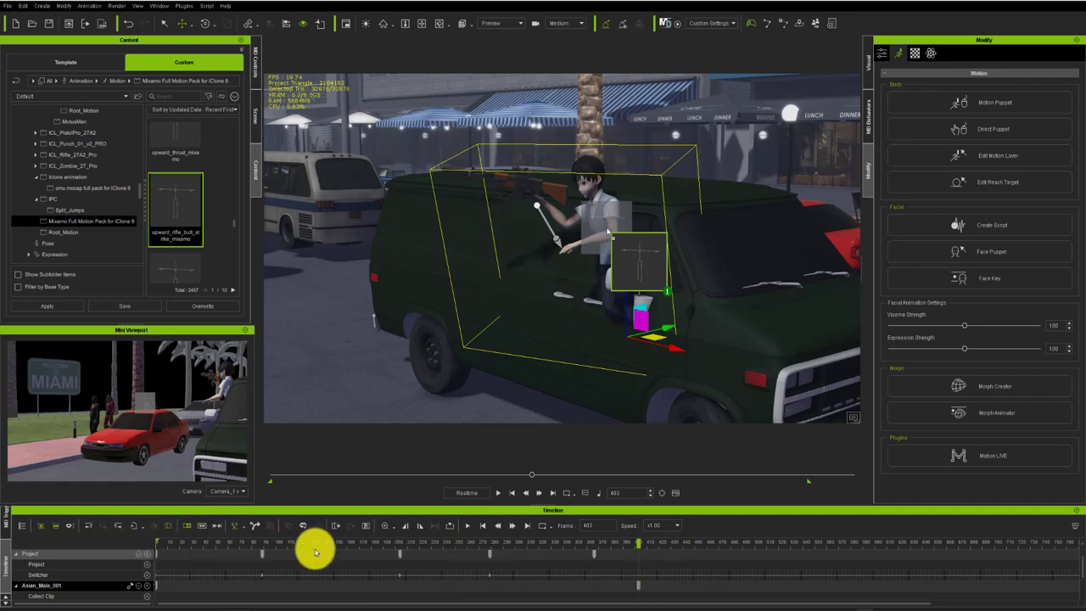
pyautogui.click(248, 541)
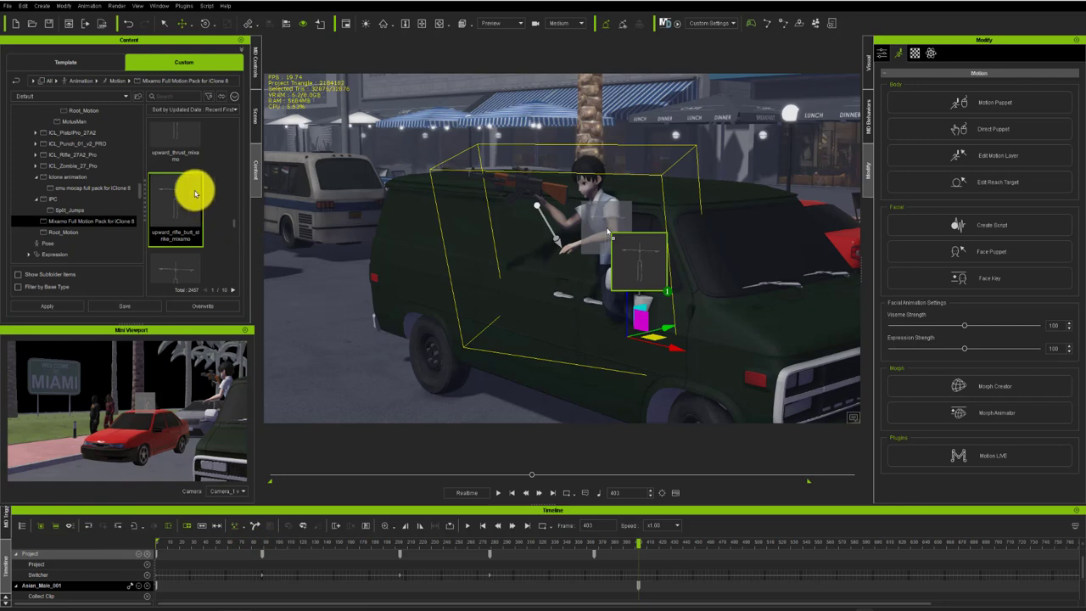
# Step: Browse other motions in the Mixamo Full Motion Pack and view the street scene at frame 0
pyautogui.click(232, 223)
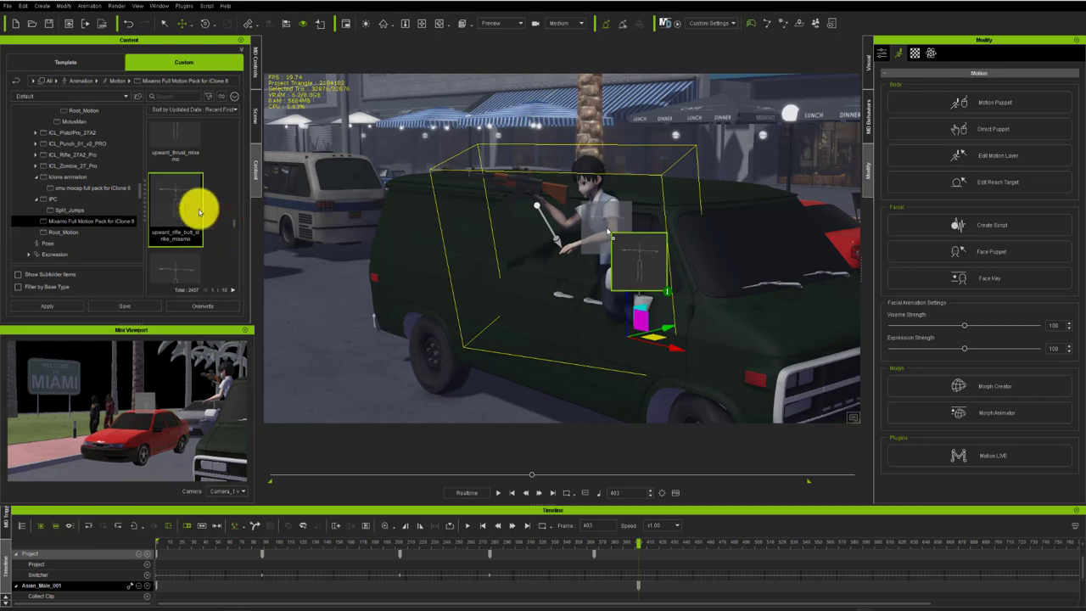
pyautogui.moveTo(182, 156); pyautogui.dragTo(187, 216)
pyautogui.click(257, 541)
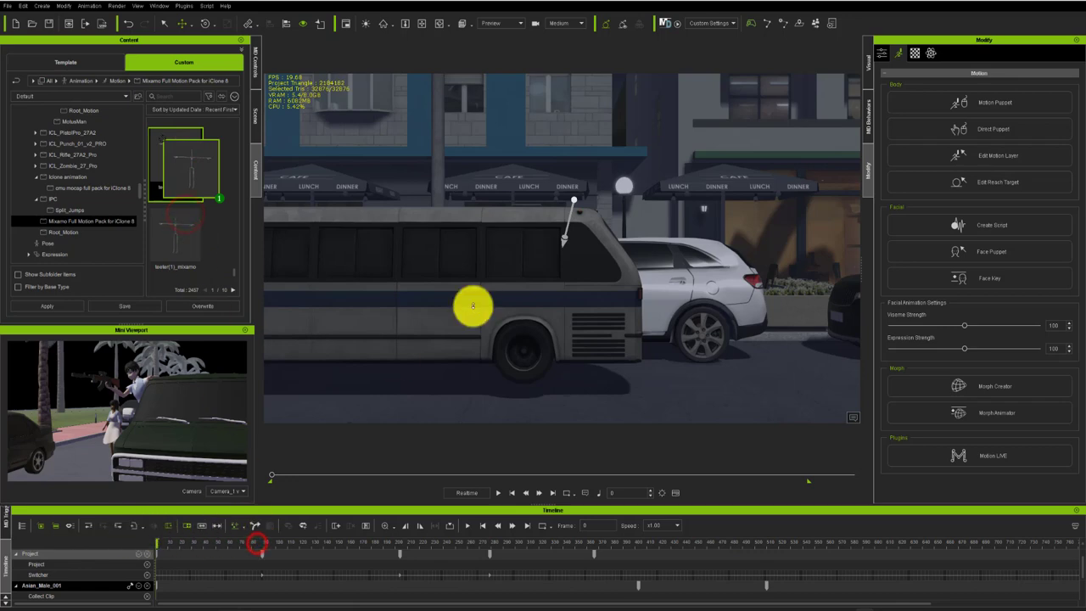
pyautogui.click(473, 305)
pyautogui.click(518, 305)
pyautogui.click(474, 243)
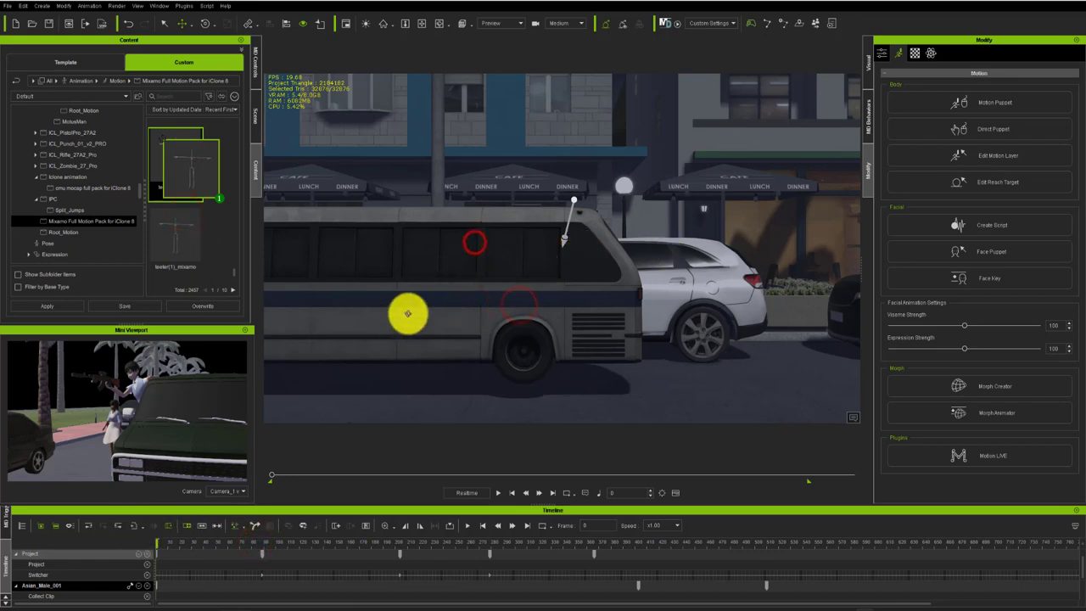
pyautogui.click(344, 370)
pyautogui.click(310, 167)
# Step: Select the pop smoke woo character and apply the taunt_gesture_mixamo motion to it at frame 0
pyautogui.click(252, 108)
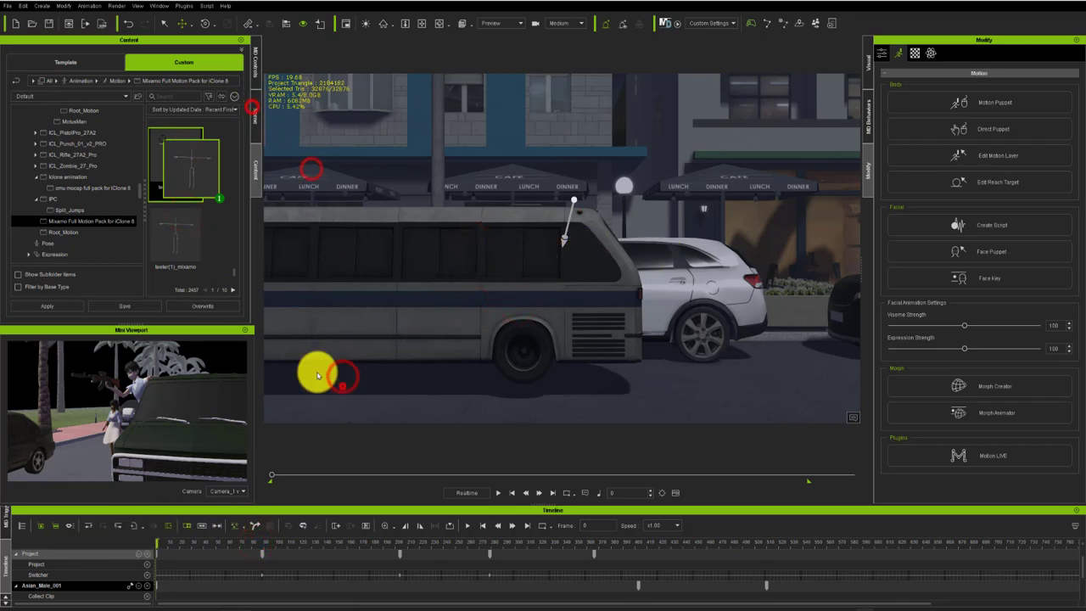
pyautogui.click(68, 151)
pyautogui.moveTo(209, 160); pyautogui.dragTo(259, 158)
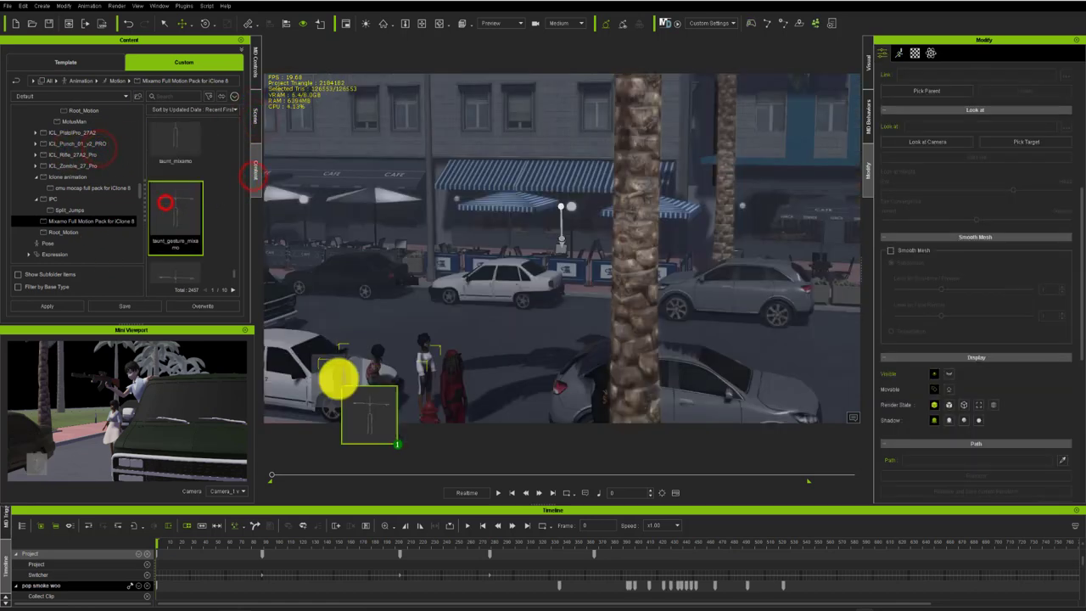
pyautogui.moveTo(337, 378); pyautogui.dragTo(384, 392)
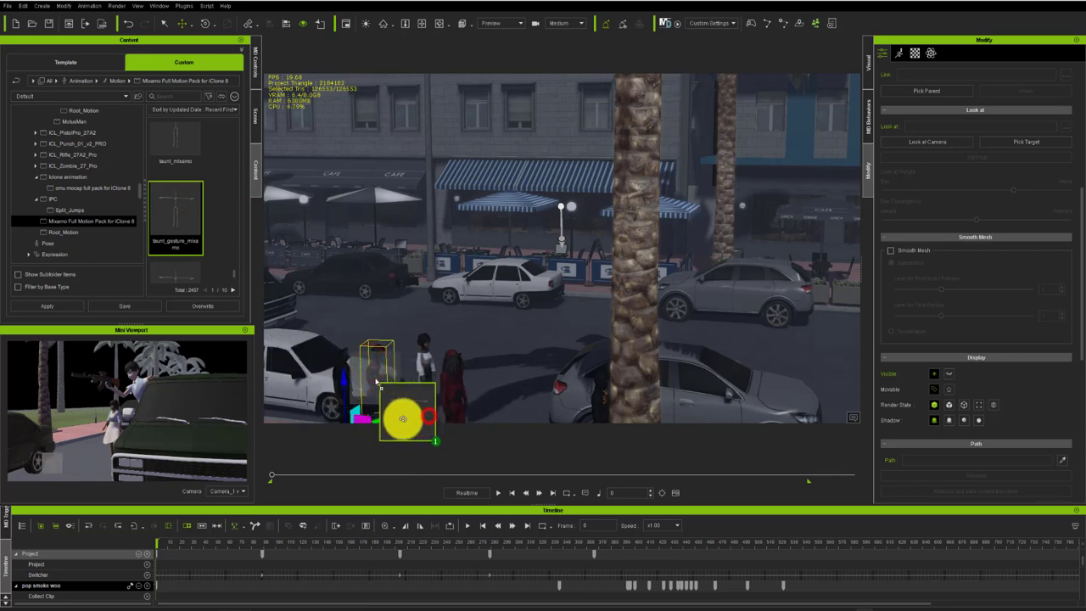
pyautogui.click(430, 413)
pyautogui.click(263, 544)
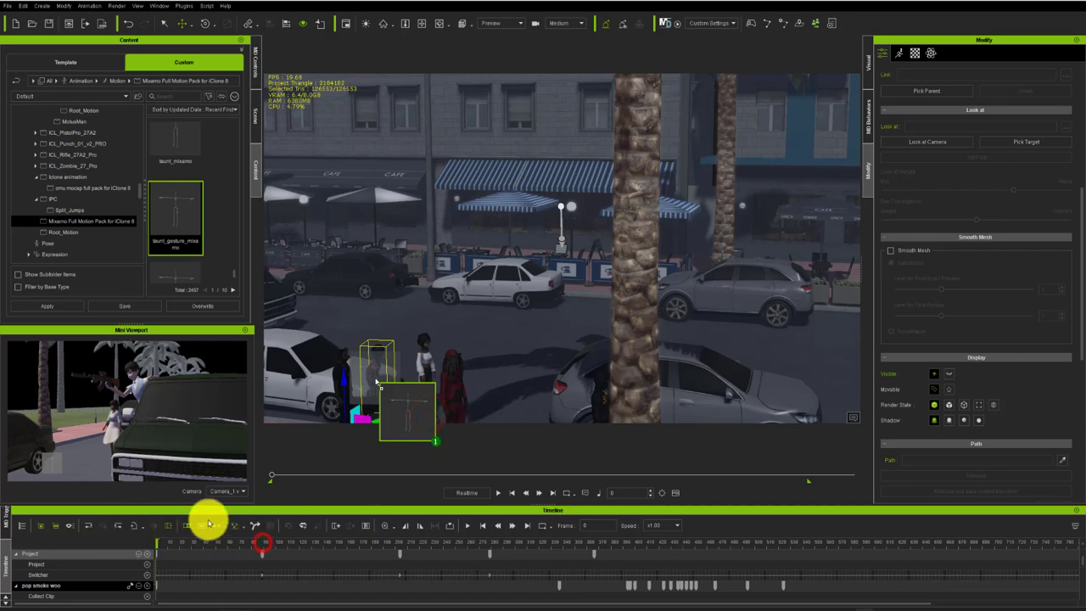
pyautogui.click(338, 543)
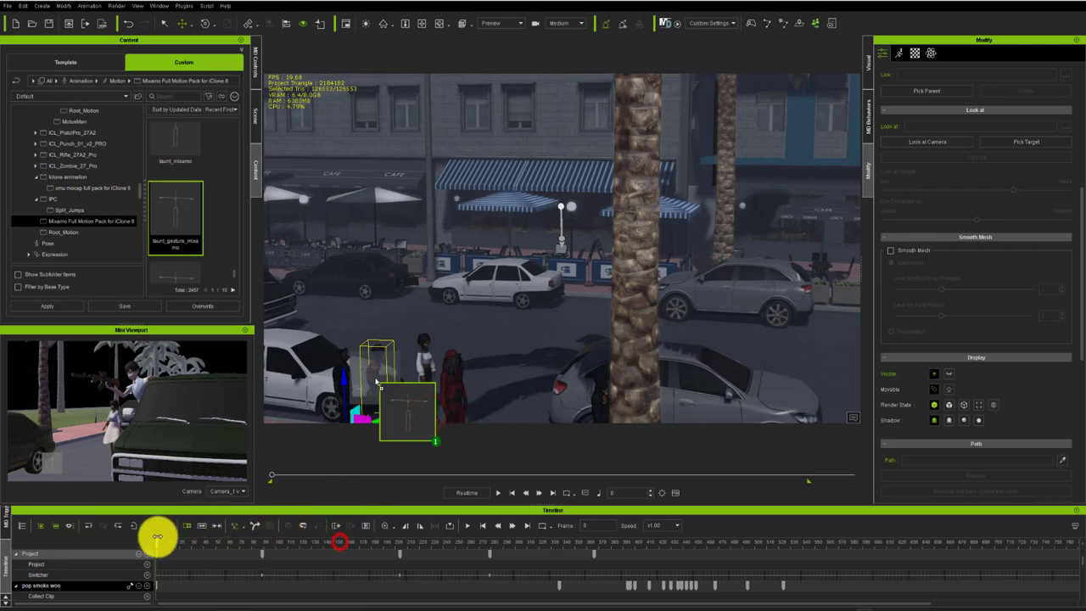
pyautogui.click(442, 412)
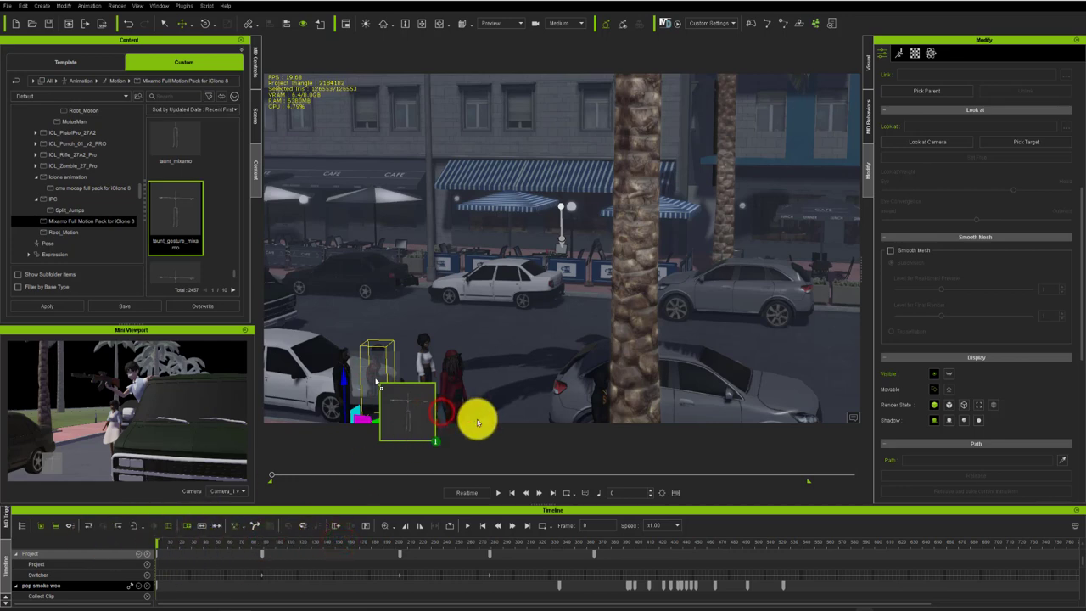
pyautogui.click(407, 375)
pyautogui.click(409, 365)
pyautogui.click(271, 544)
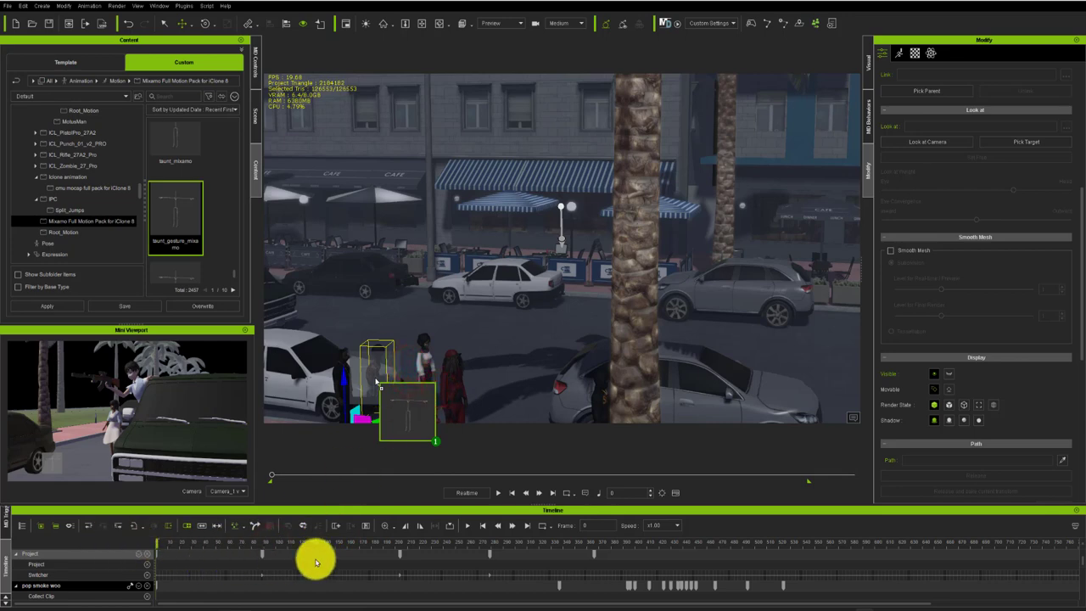
pyautogui.click(315, 558)
pyautogui.click(359, 557)
pyautogui.click(158, 542)
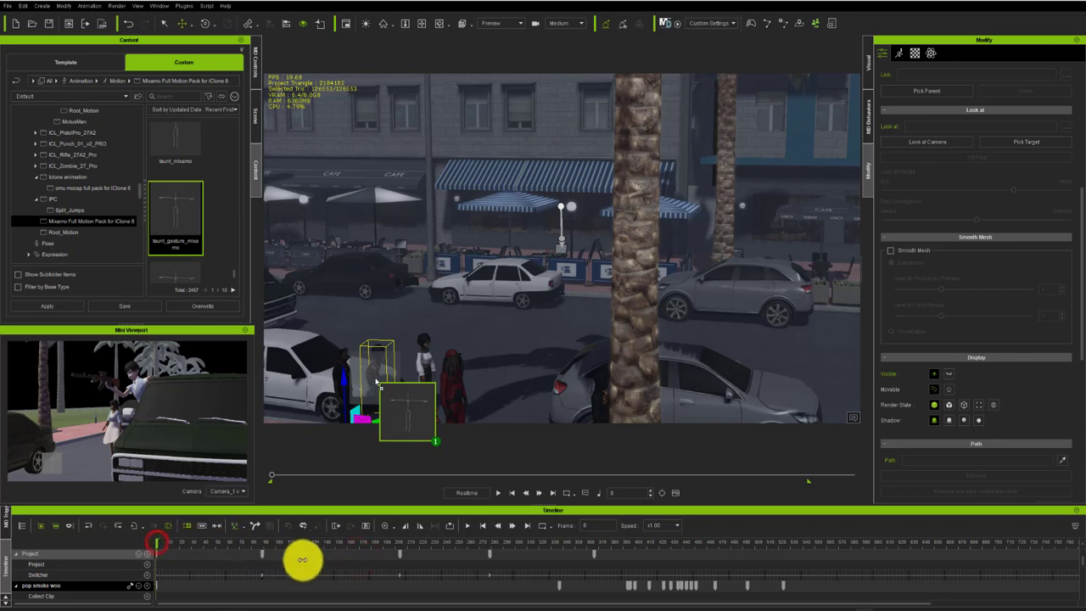
# Step: Add the taunt_1_mixamo motion to the African_Female_003 motion track, directly after the taunt_gesture_mixamo clip
pyautogui.moveTo(173, 255); pyautogui.dragTo(300, 594)
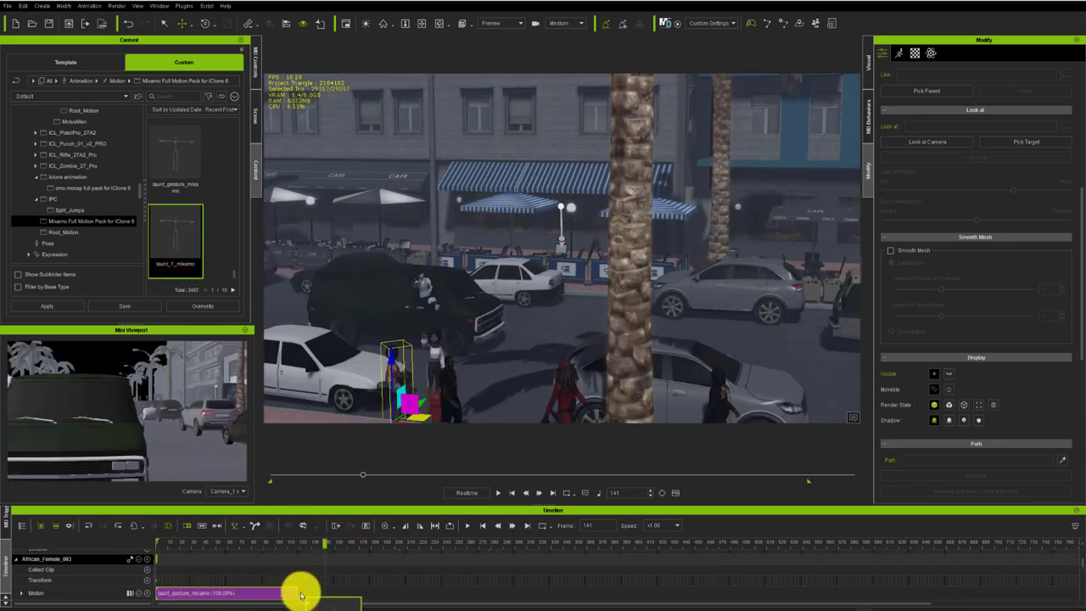
pyautogui.click(299, 542)
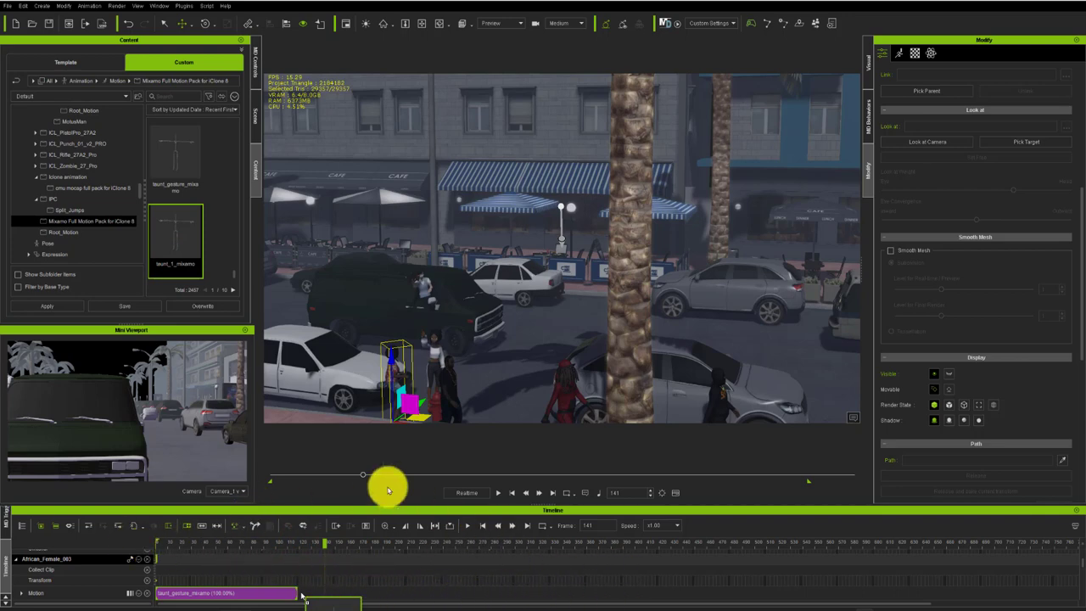
pyautogui.click(459, 544)
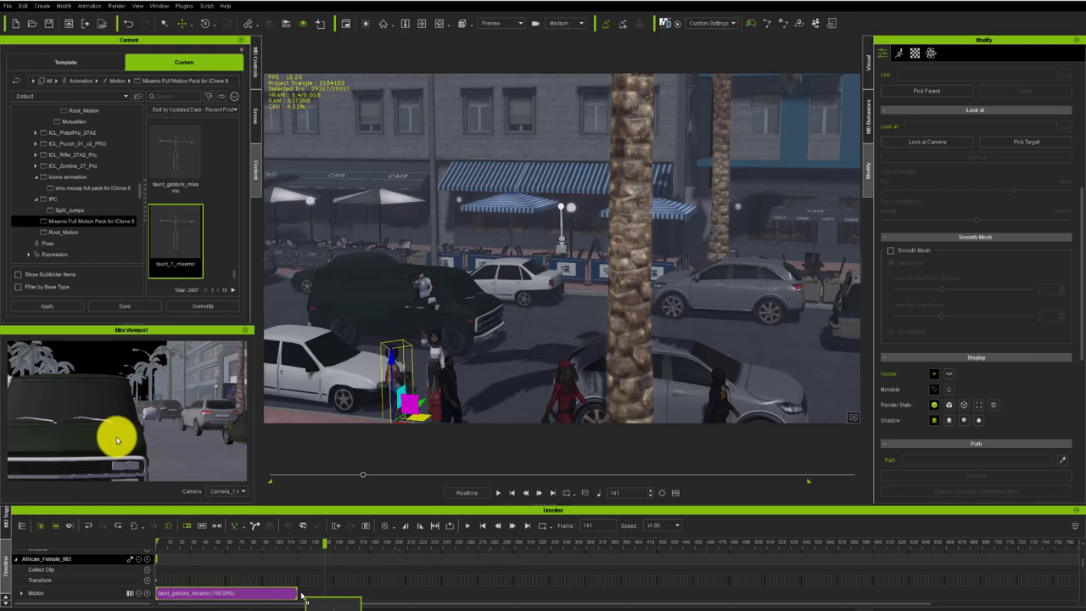
pyautogui.click(510, 375)
pyautogui.click(578, 253)
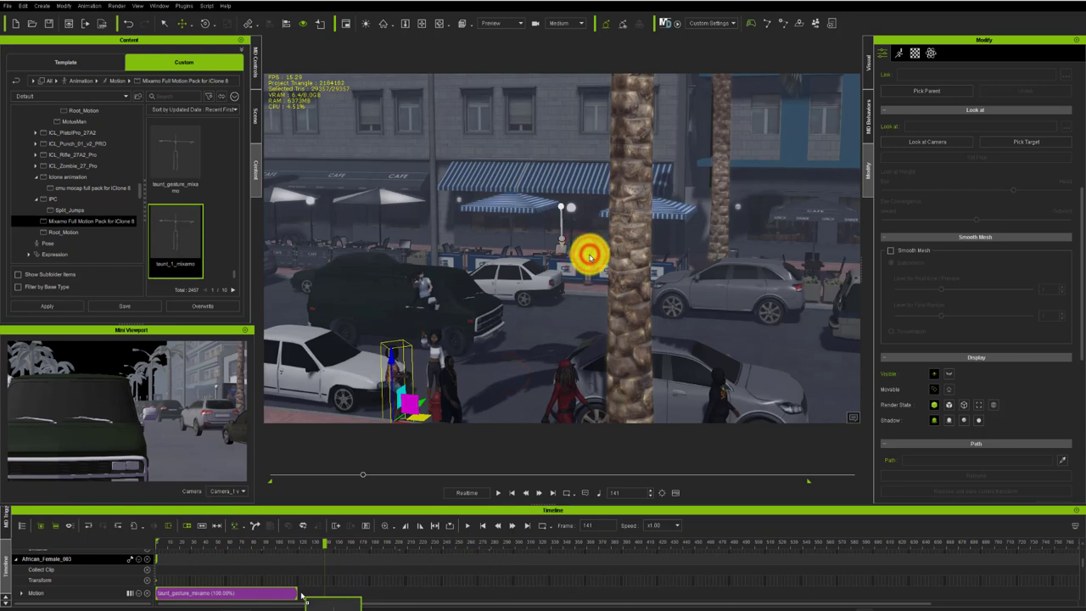
pyautogui.click(255, 121)
pyautogui.click(106, 169)
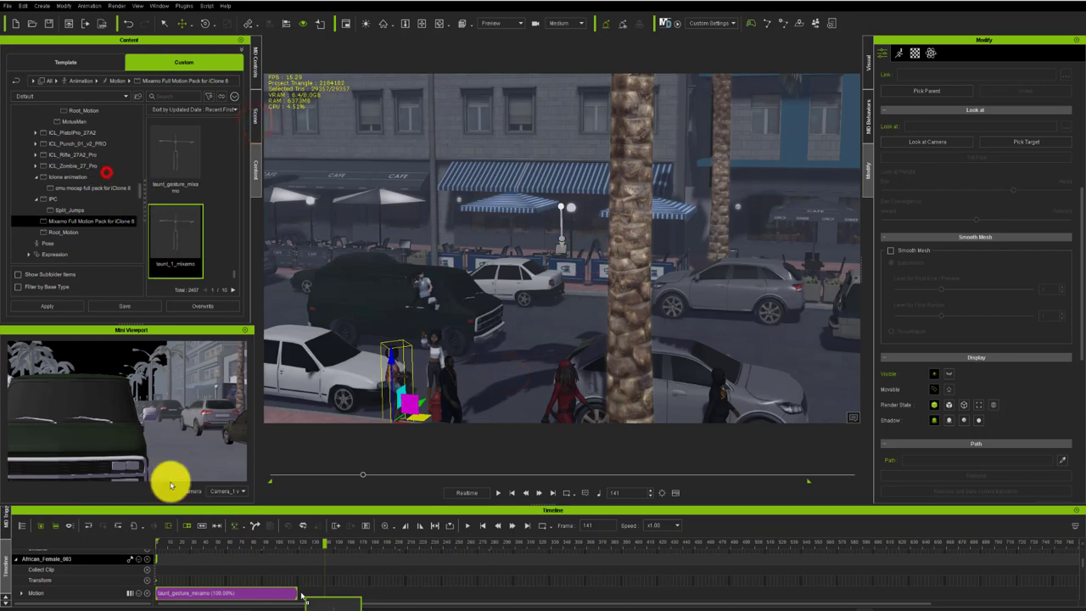
pyautogui.click(582, 539)
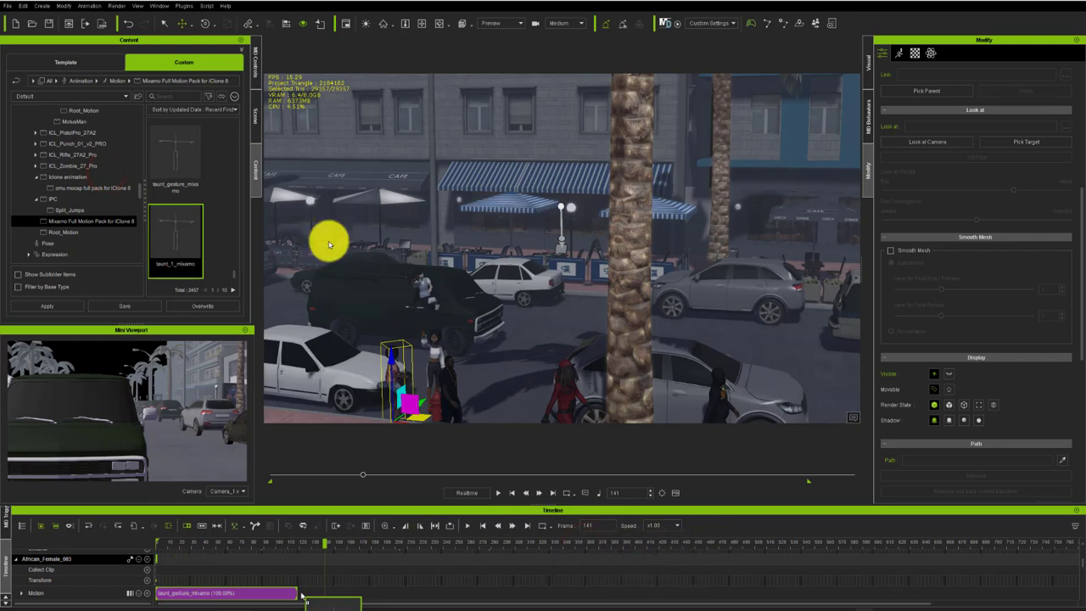
# Step: Add the Standing_Run_Back_mixamo motion to the beige-coated character's motion track, near the start of the second Walk Relaxed_1Start clip
pyautogui.click(255, 174)
pyautogui.click(232, 289)
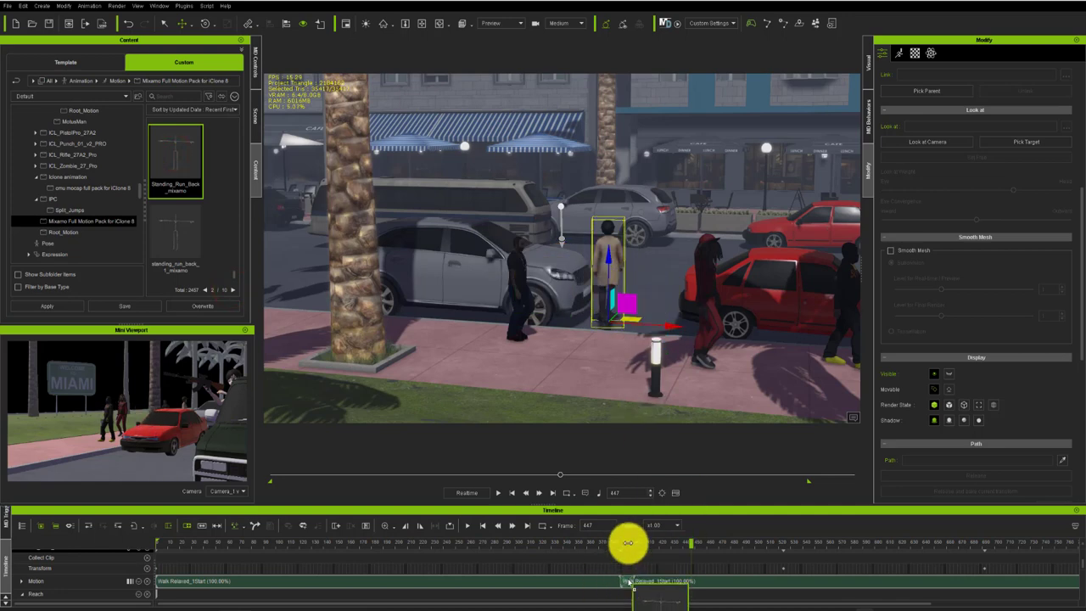
pyautogui.click(628, 542)
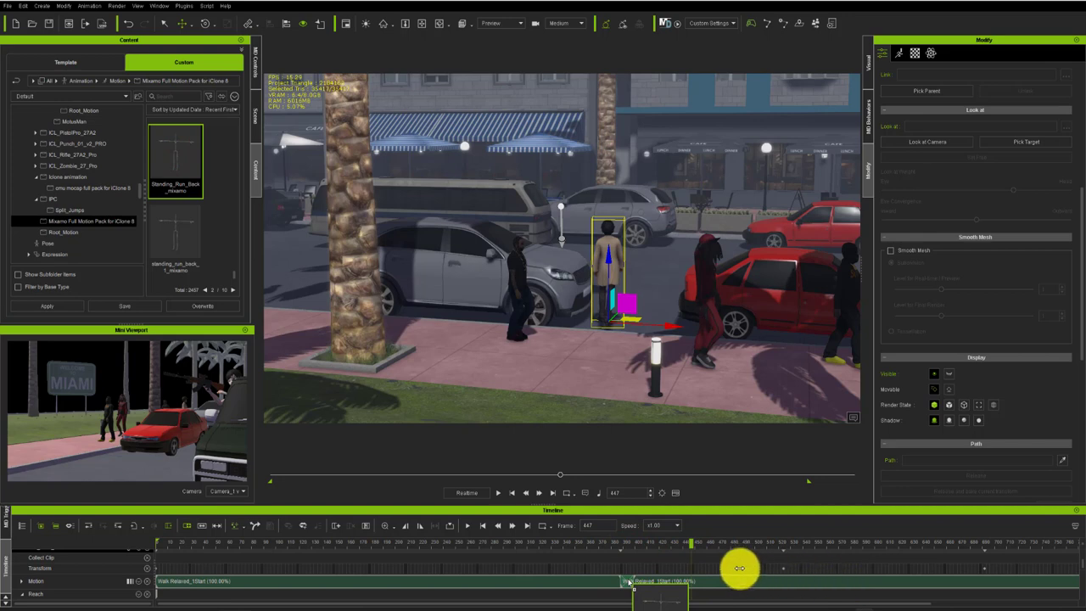
# Step: Add the strafe_mixamo motion to the beige-coated character's motion track, right after the Standing_Run_Back_mixamo clip, at about frame 434
pyautogui.click(235, 274)
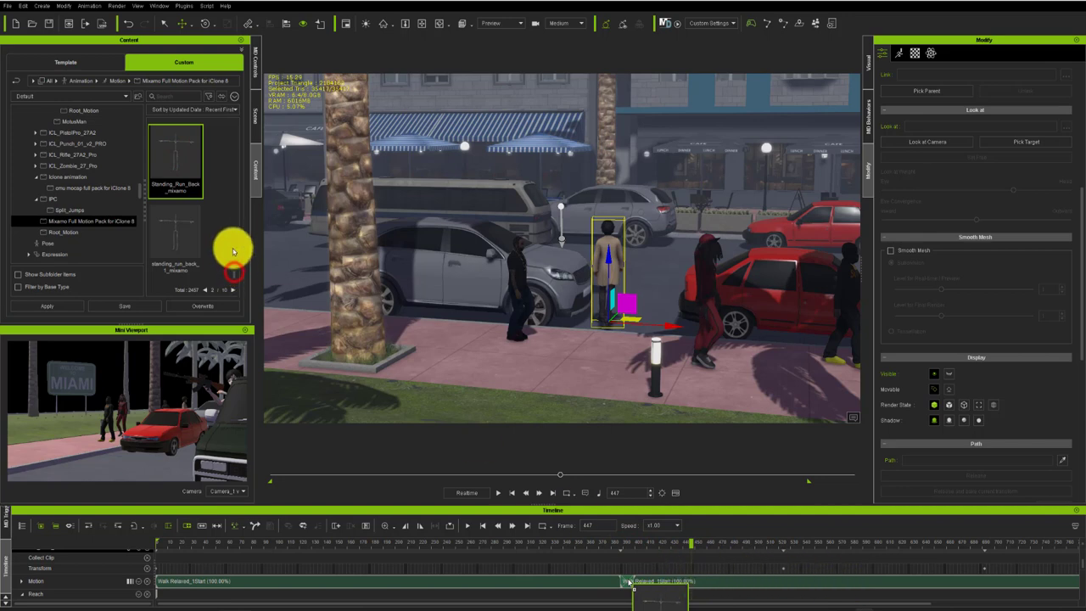
pyautogui.moveTo(233, 248); pyautogui.dragTo(218, 194)
pyautogui.moveTo(168, 127); pyautogui.dragTo(684, 584)
pyautogui.moveTo(677, 545); pyautogui.dragTo(714, 546)
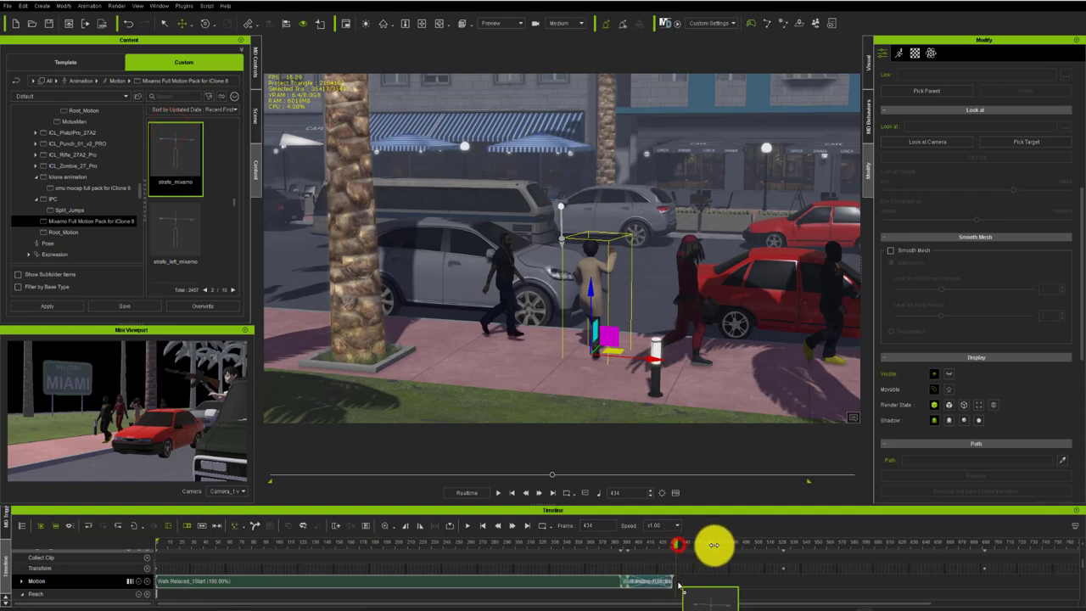
pyautogui.click(689, 582)
pyautogui.click(663, 543)
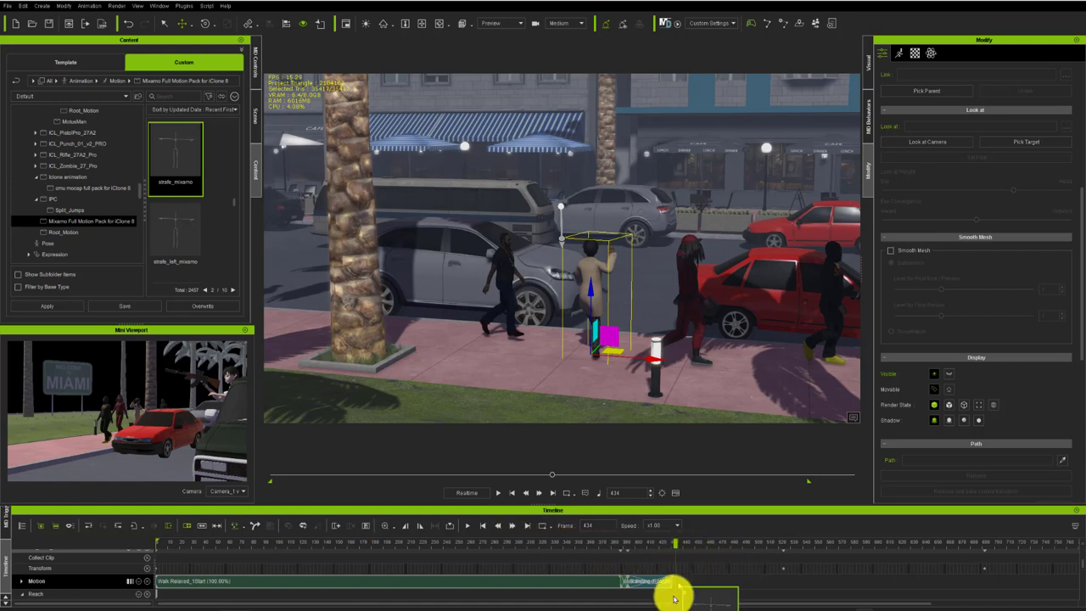
pyautogui.click(773, 542)
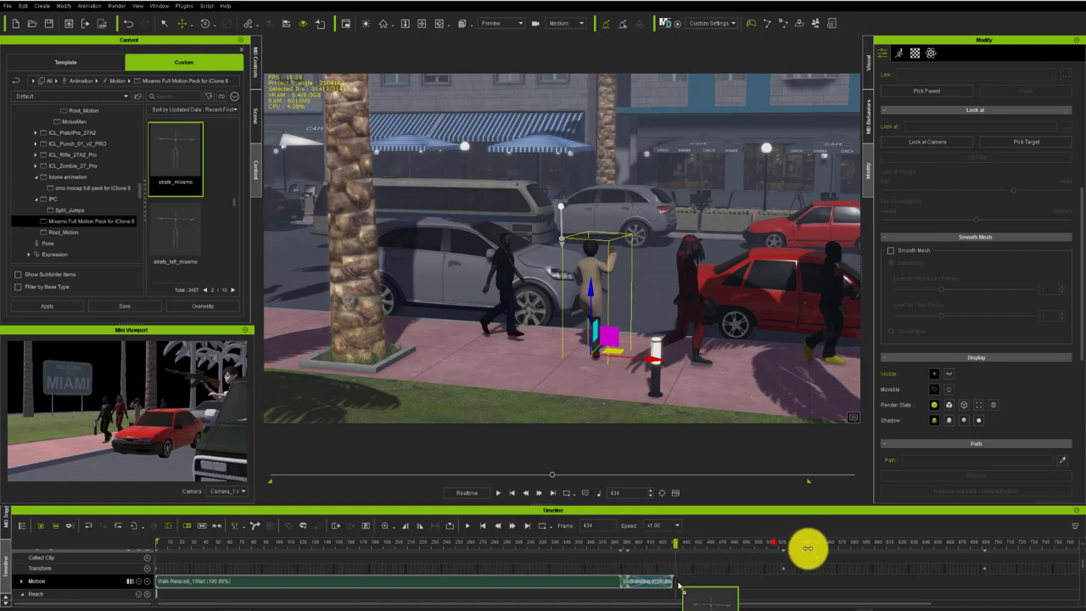
pyautogui.click(186, 544)
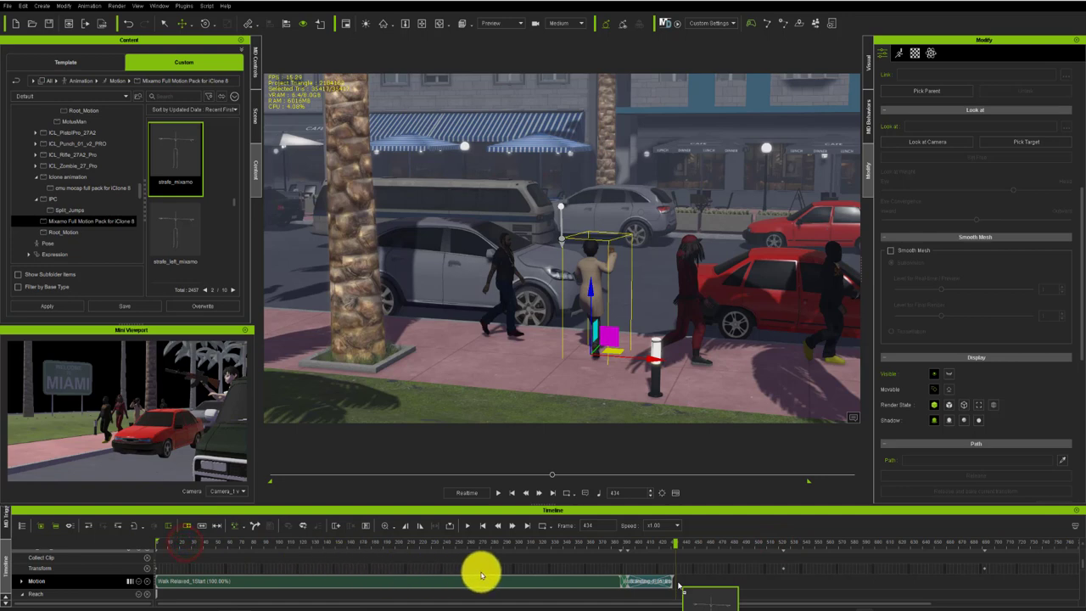
pyautogui.click(540, 543)
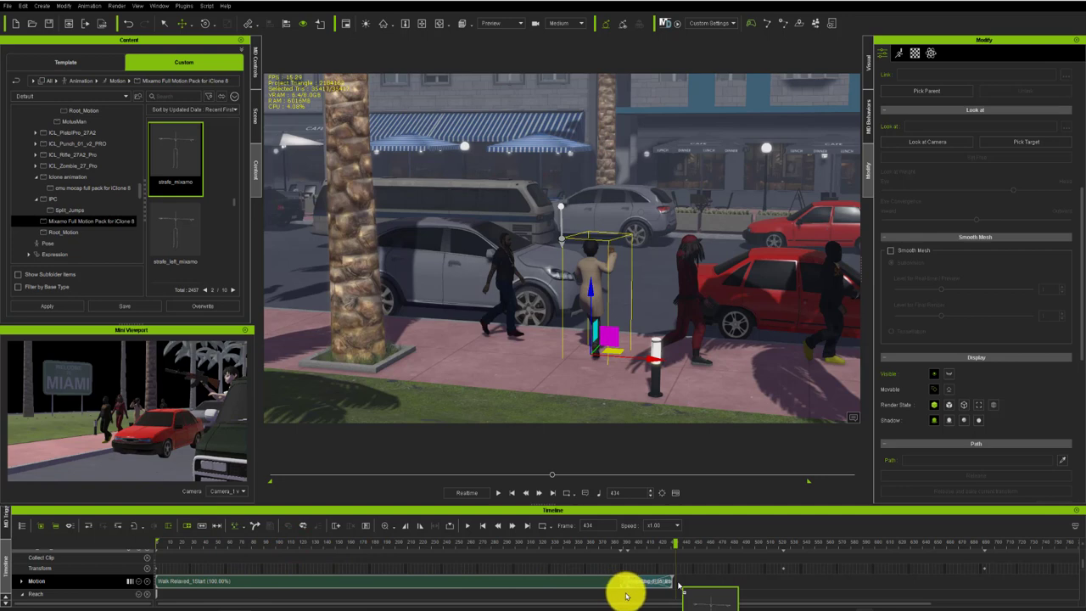
pyautogui.click(165, 541)
pyautogui.click(257, 124)
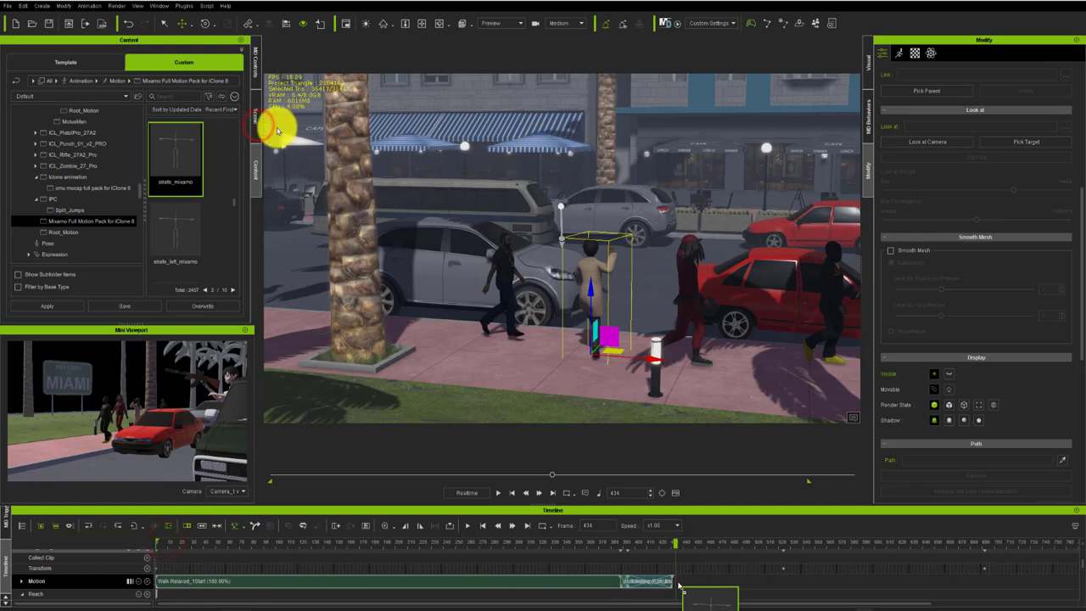
pyautogui.click(43, 7)
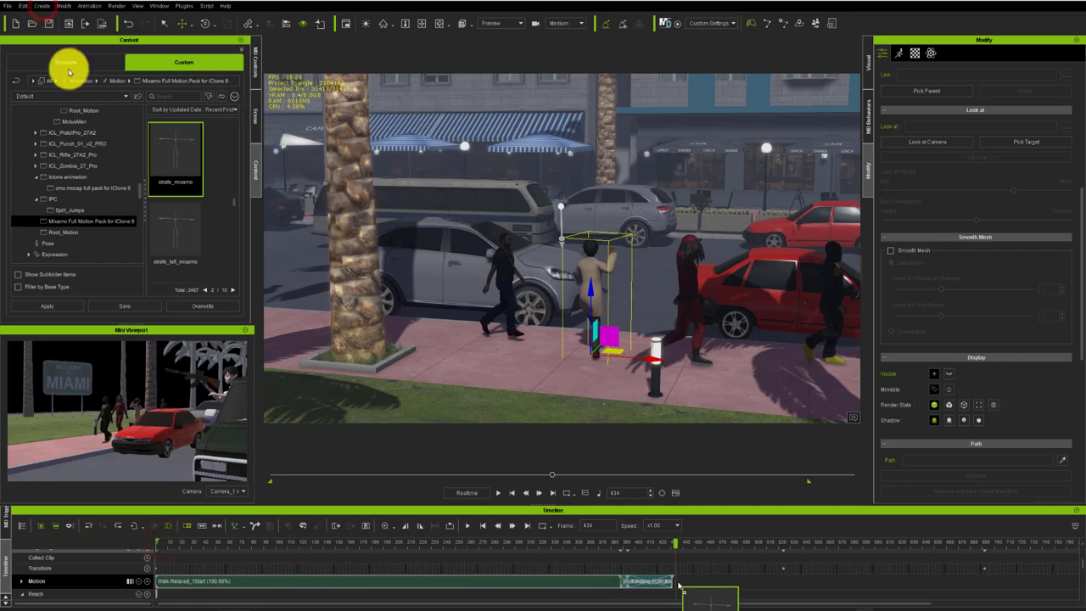